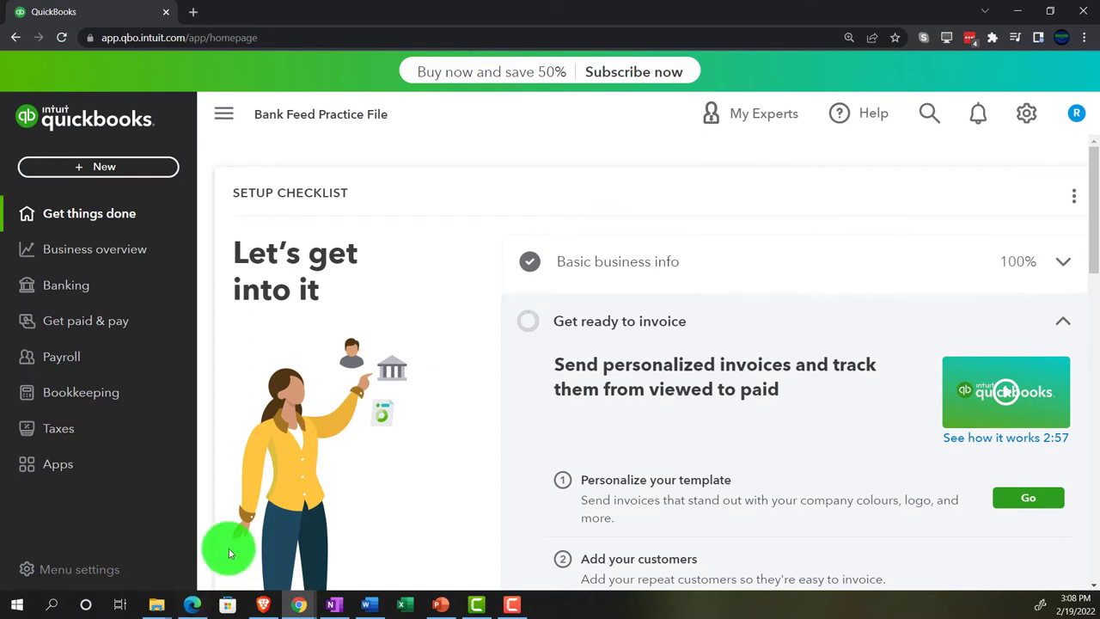
# Duplicate the practice file's browser tab twice and briefly view the sample company's dashboard in Edge.
pyautogui.rightClick(120, 15)
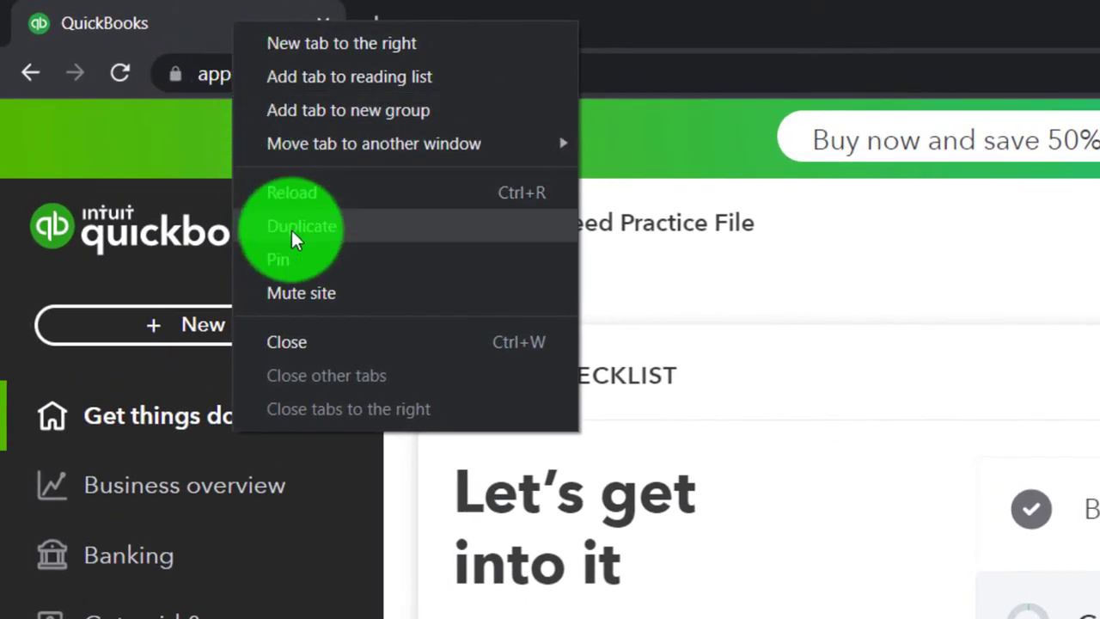
pyautogui.click(291, 226)
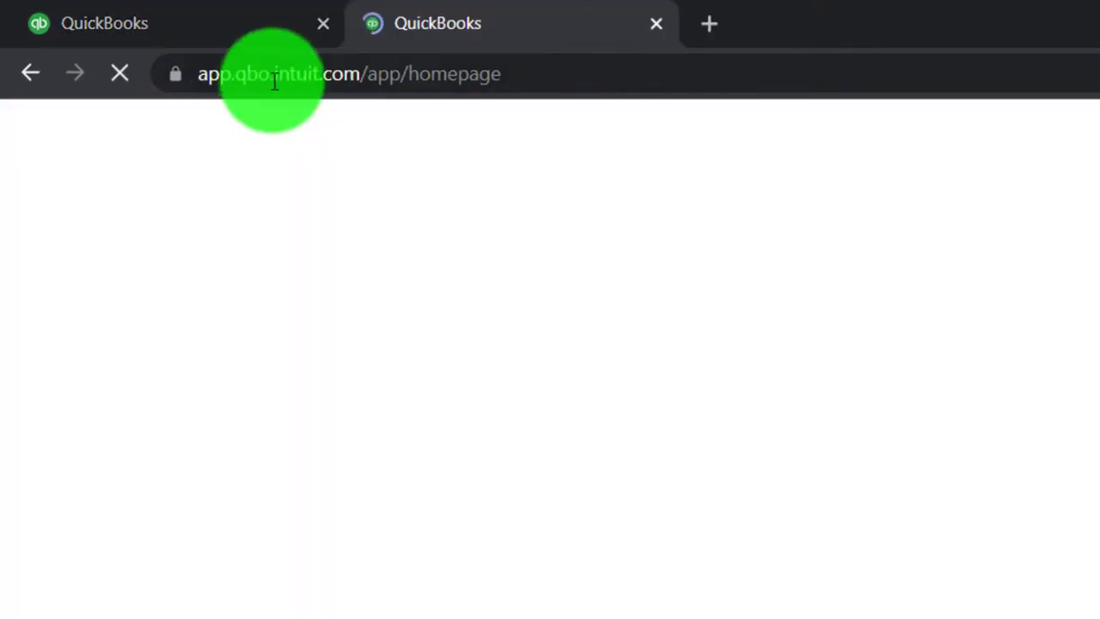
pyautogui.click(251, 23)
pyautogui.rightClick(248, 24)
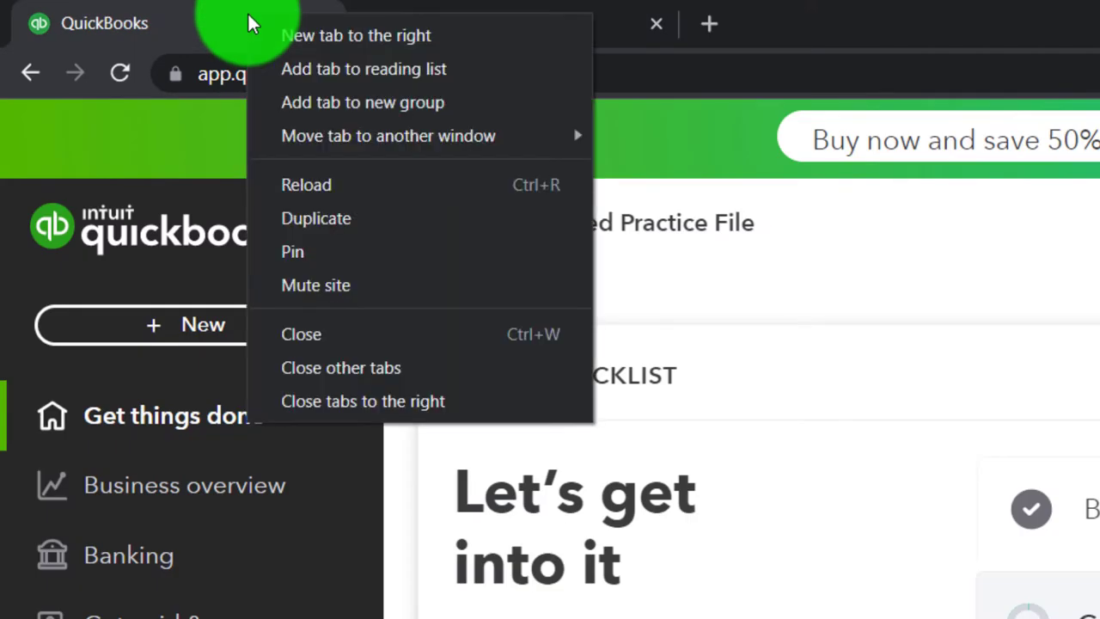
pyautogui.click(297, 222)
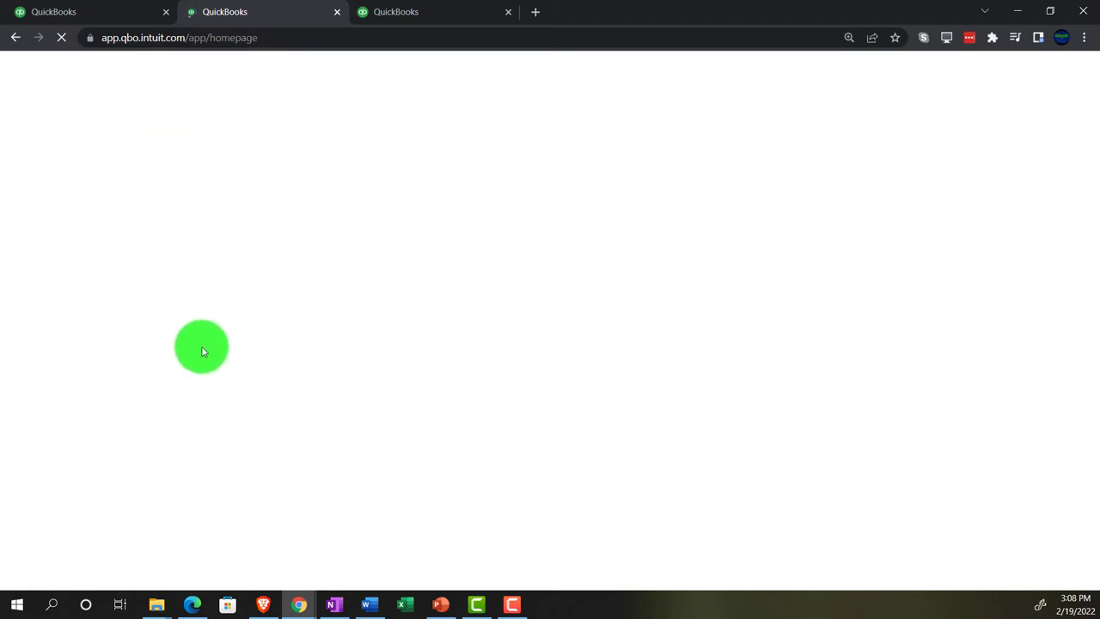
pyautogui.click(200, 610)
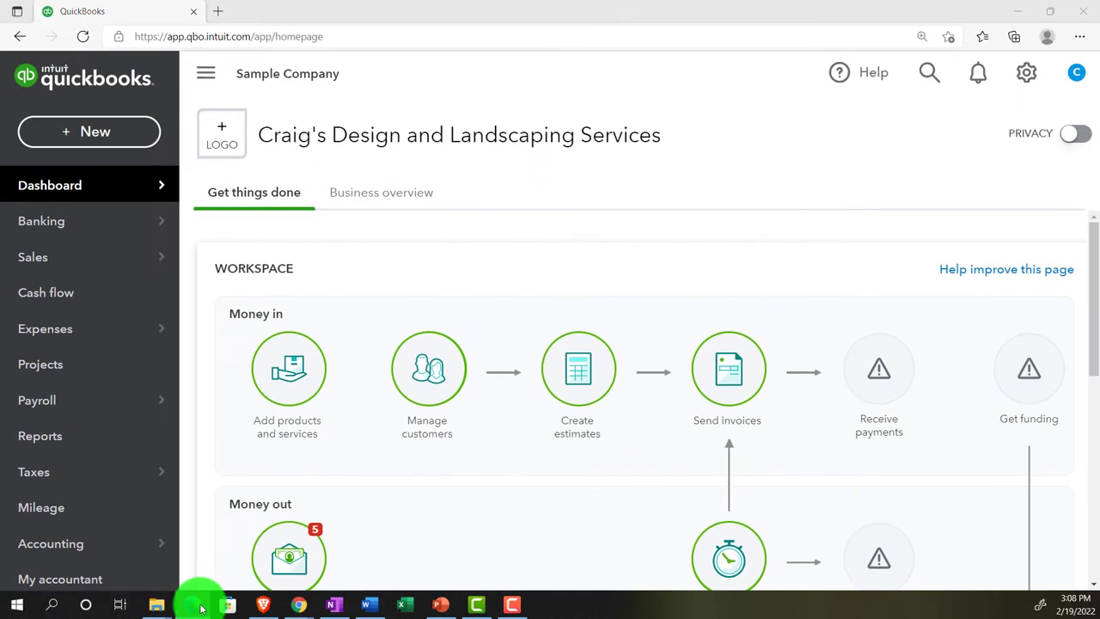
pyautogui.click(200, 607)
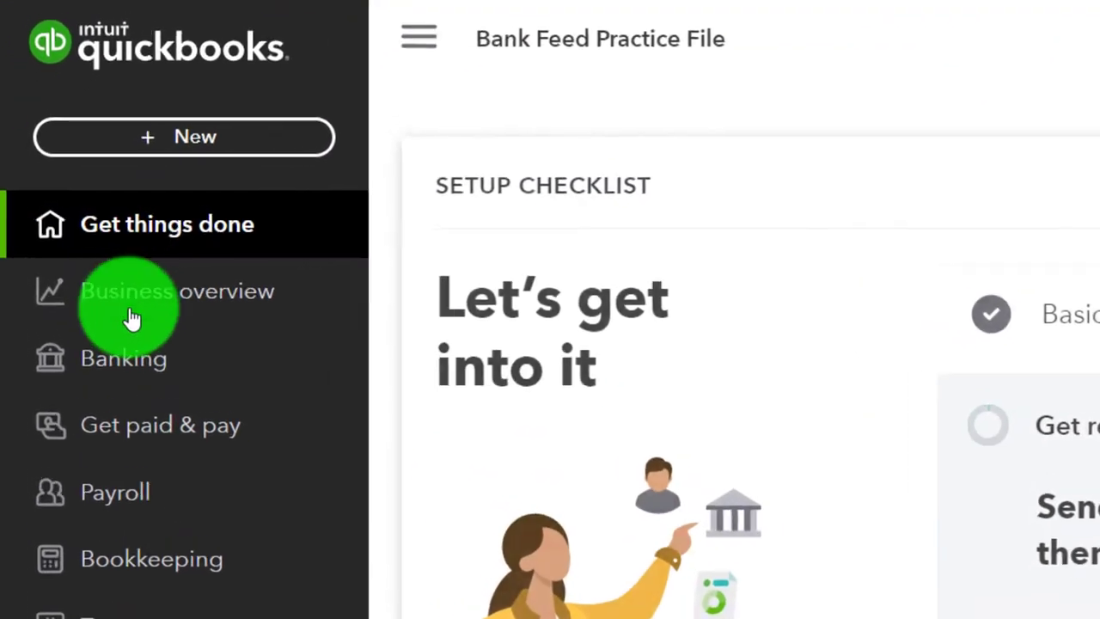
# Open the Balance Sheet report from the favorite reports in the second tab, with the navigation pane collapsed.
pyautogui.click(129, 318)
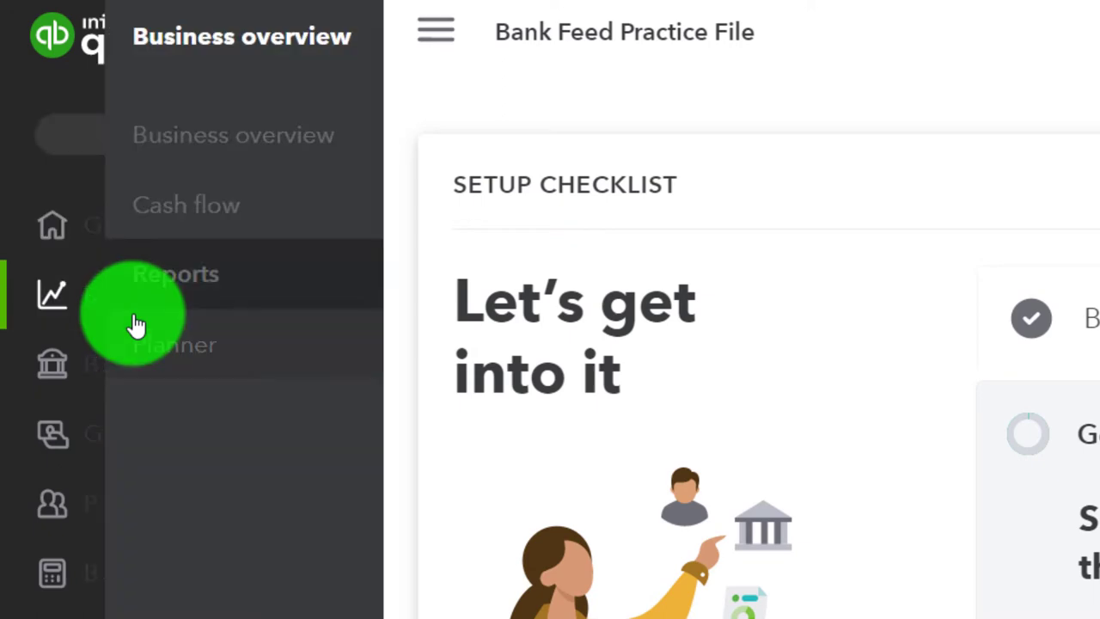
pyautogui.click(185, 290)
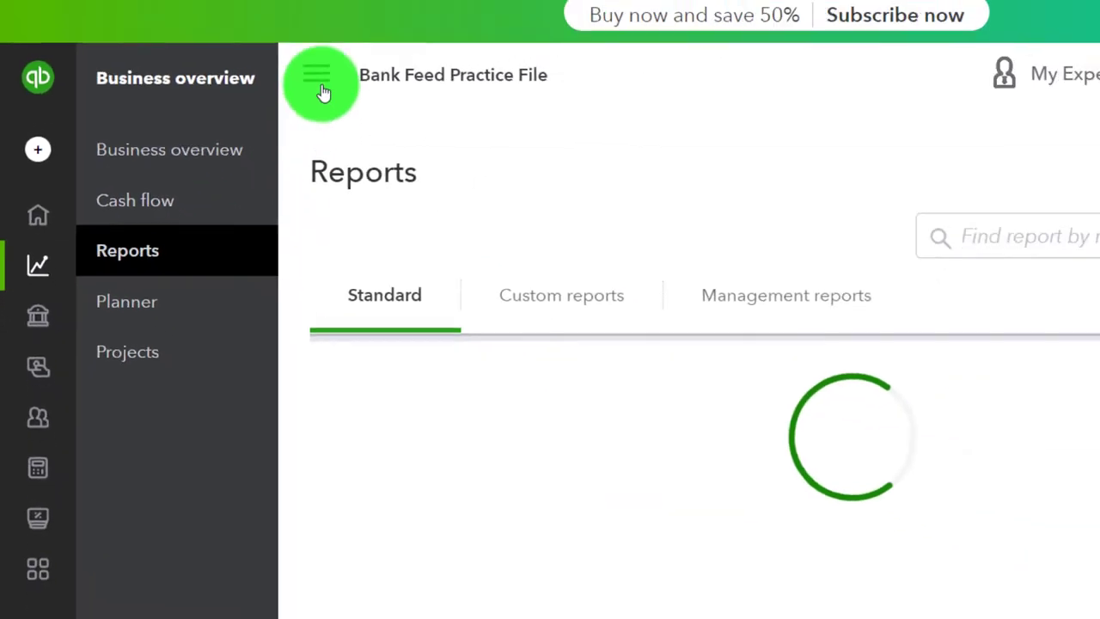
pyautogui.click(225, 115)
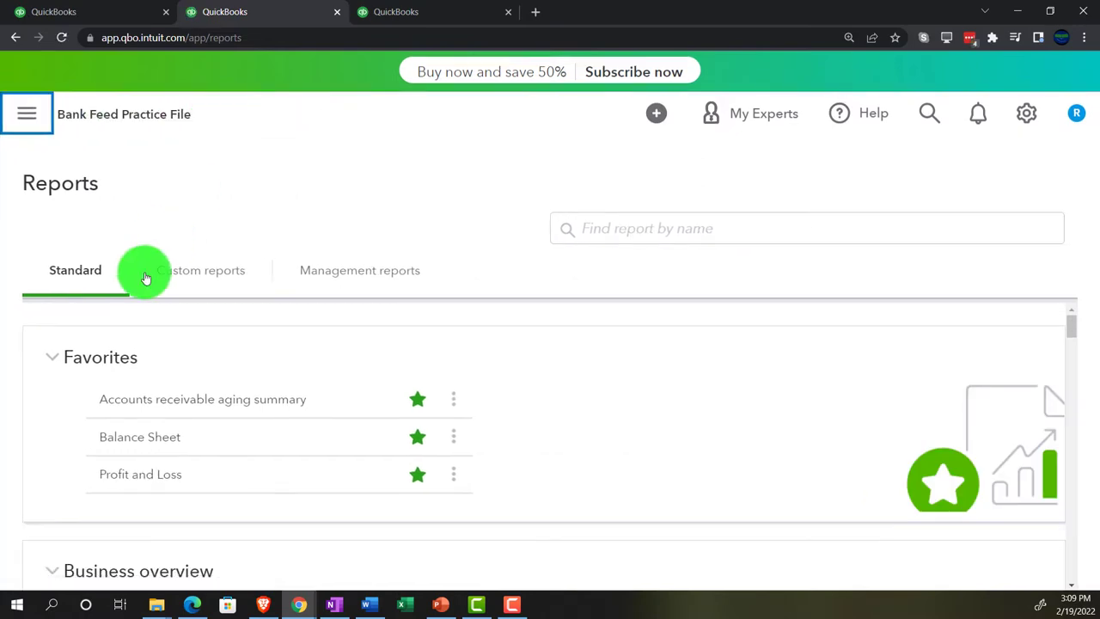
pyautogui.scroll(-1, 27, 356)
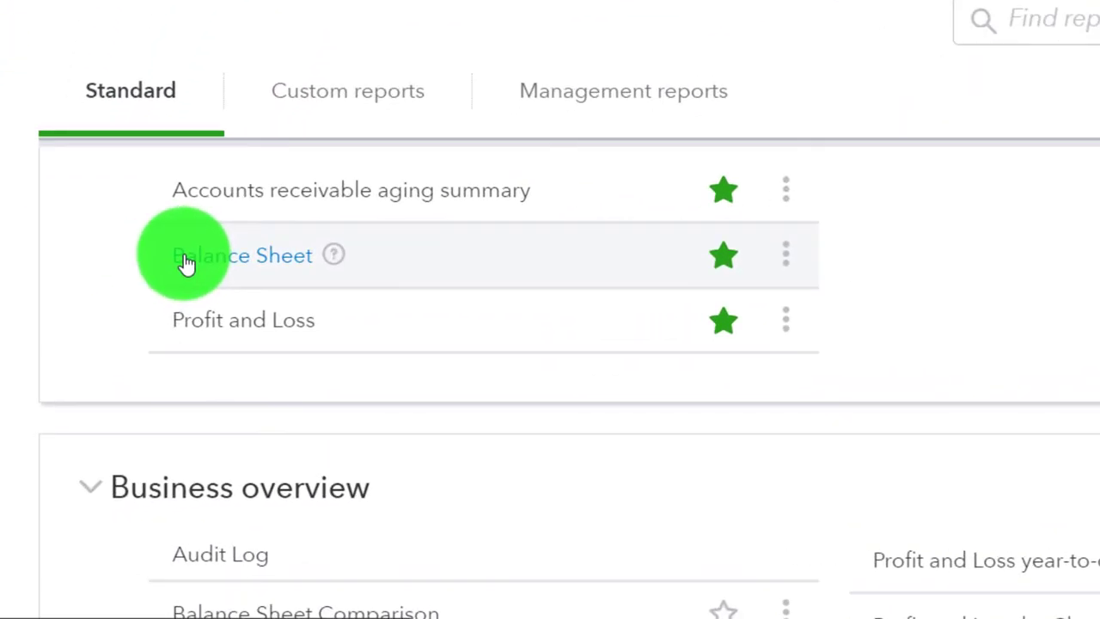
pyautogui.click(187, 264)
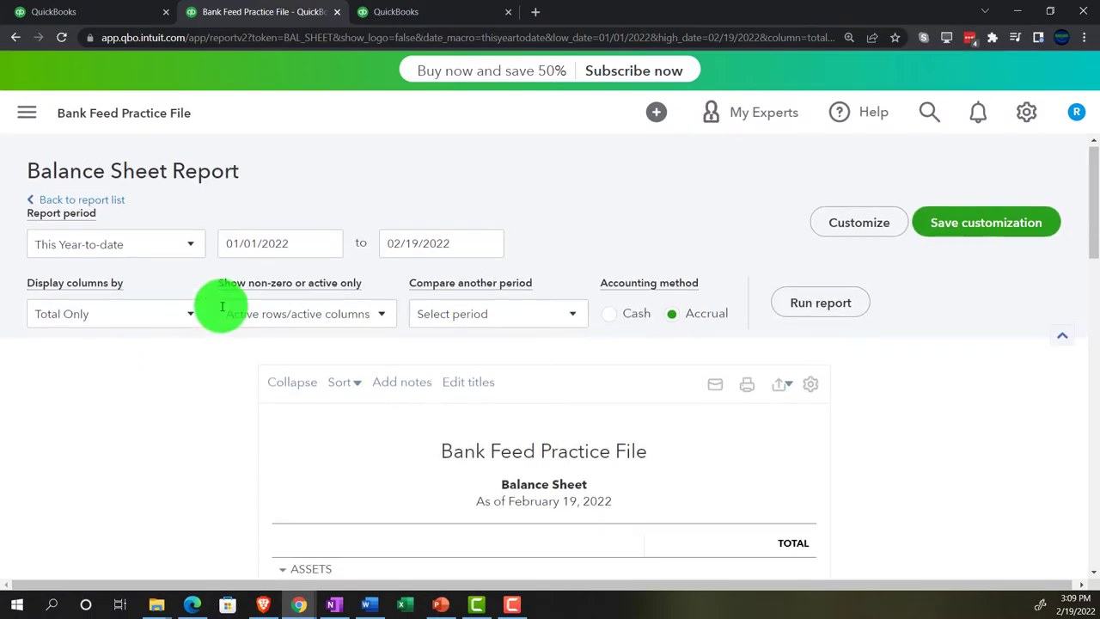
# Set the Balance Sheet period to 01/01/2021 through 12/31/2021 and run the report.
pyautogui.click(296, 245)
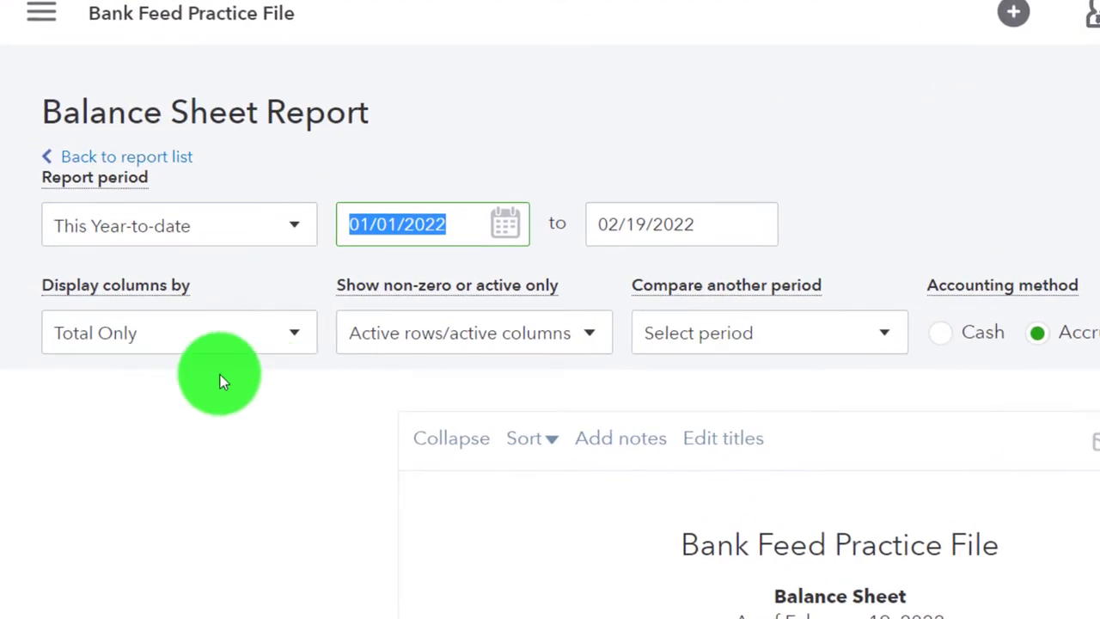
pyautogui.write('01012021')
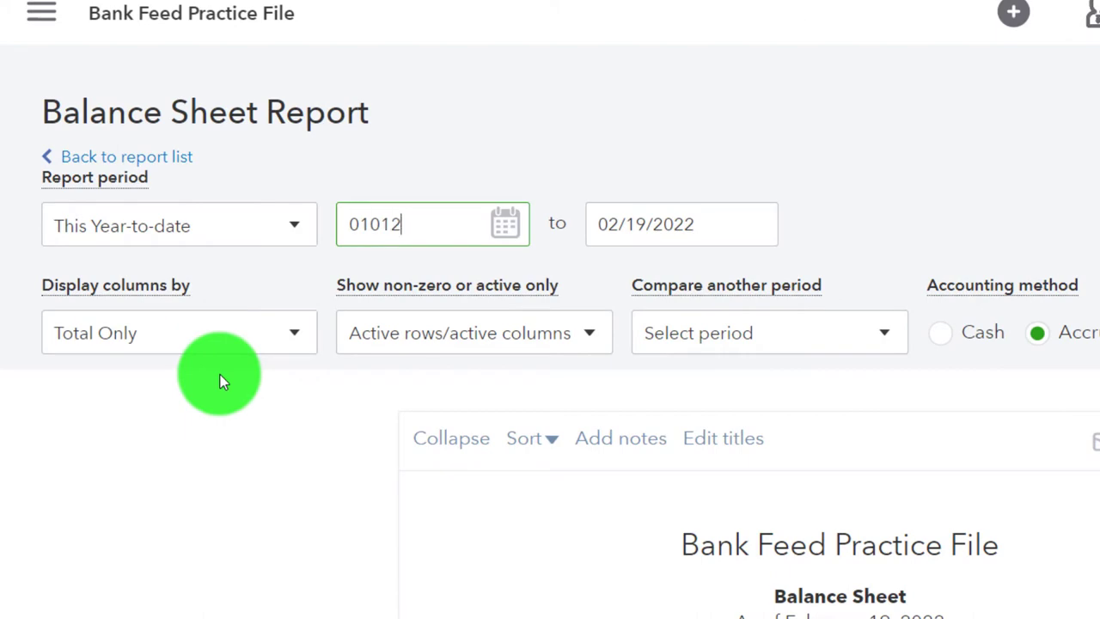
pyautogui.press('Tab')
pyautogui.write('12/31/2021')
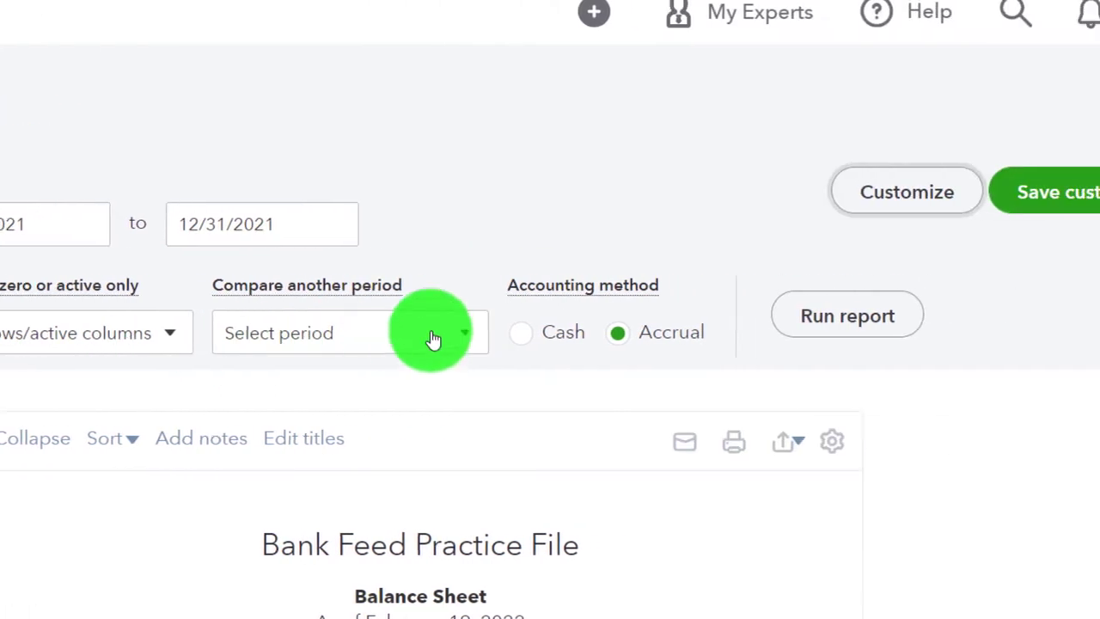
pyautogui.click(1099, 318)
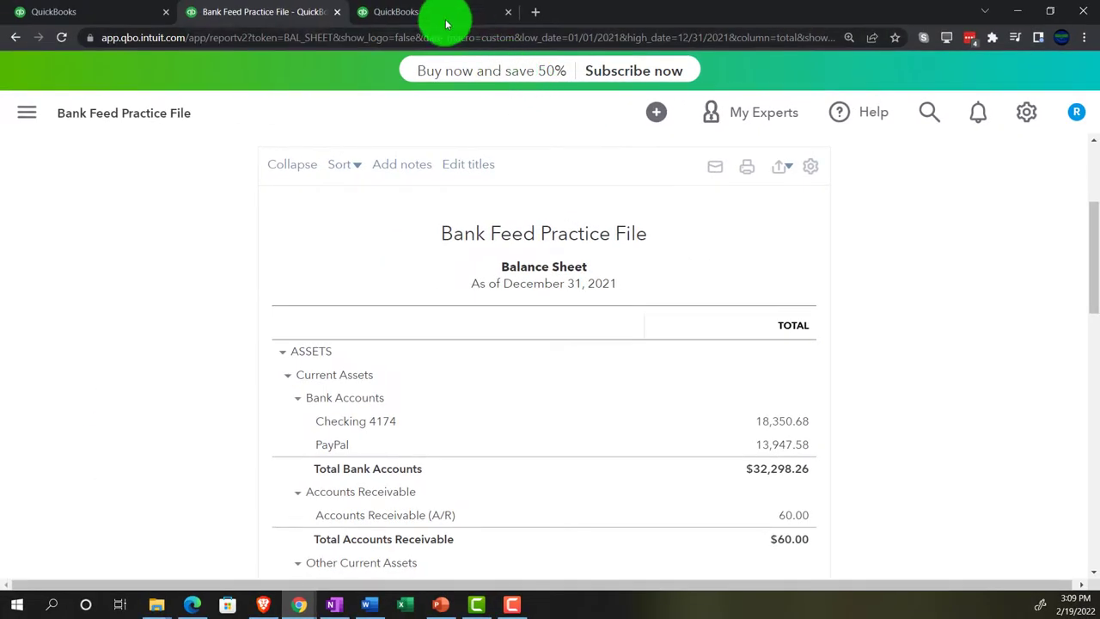
# Open the Profit and Loss report from the favorite reports in the third tab, with the navigation pane collapsed.
pyautogui.click(437, 13)
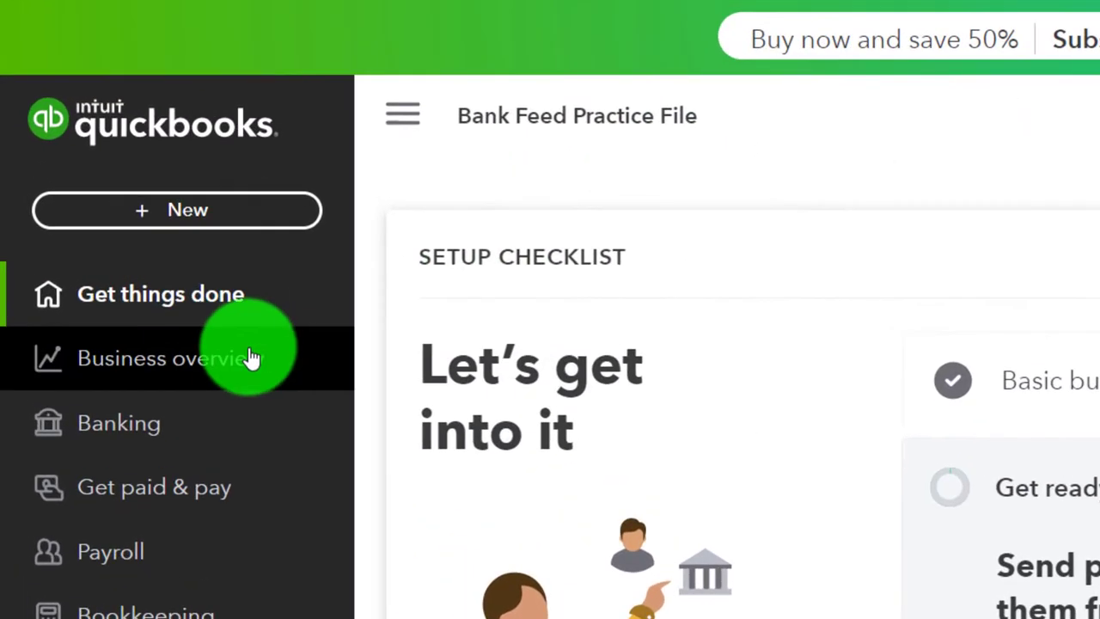
pyautogui.click(209, 361)
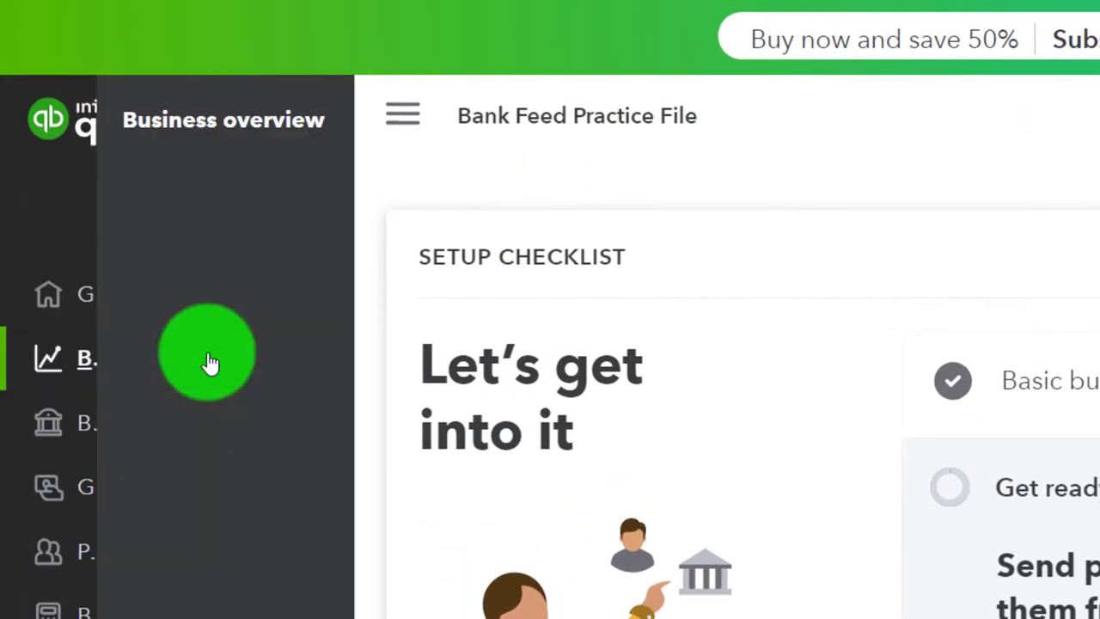
pyautogui.click(203, 366)
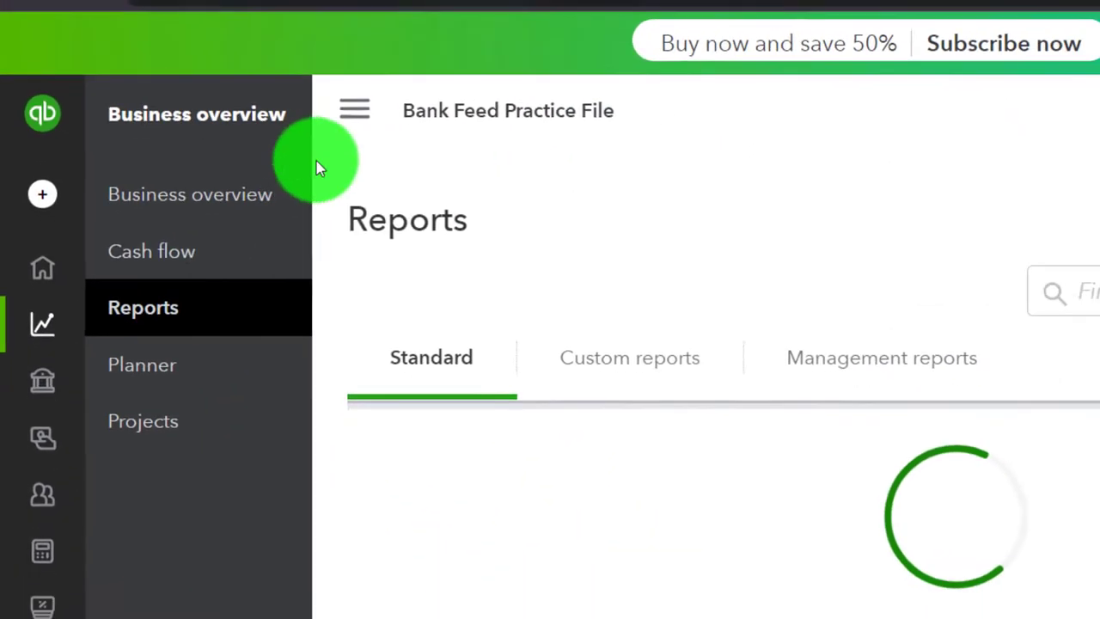
pyautogui.click(403, 108)
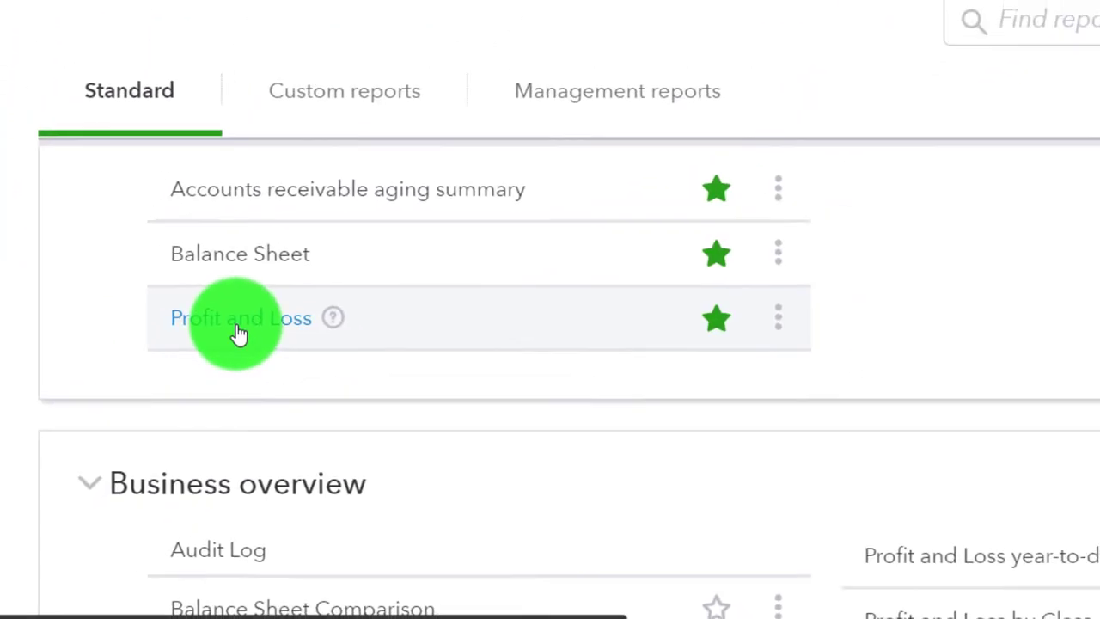
pyautogui.click(266, 296)
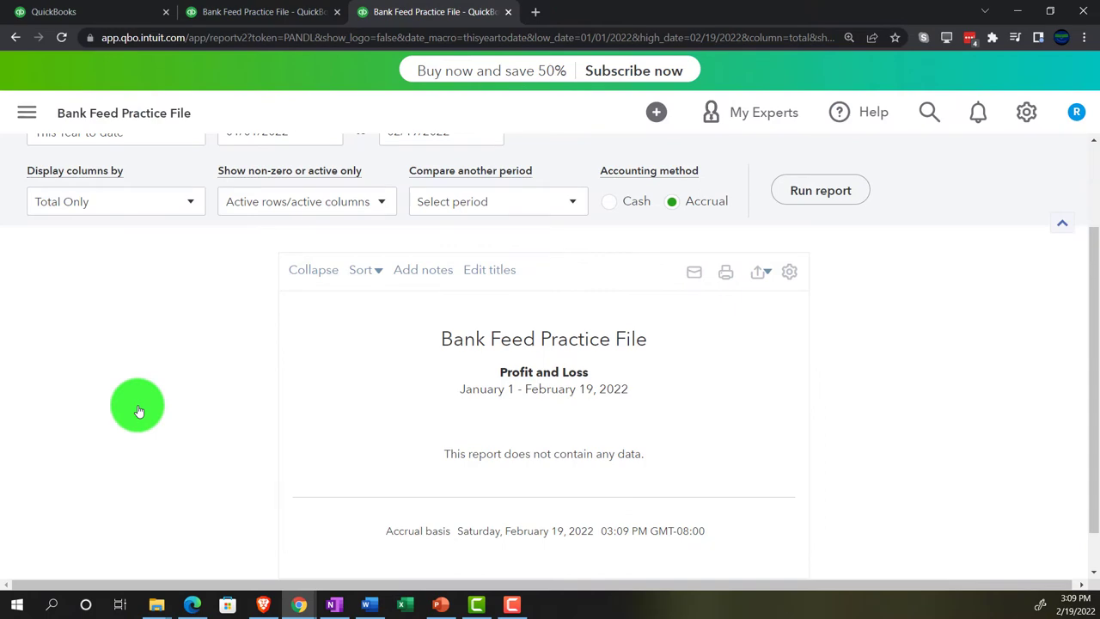
# Set the Profit and Loss period to 01/01/2021 through 12/31/2021 and run the report.
pyautogui.scroll(3, 139, 411)
pyautogui.click(230, 312)
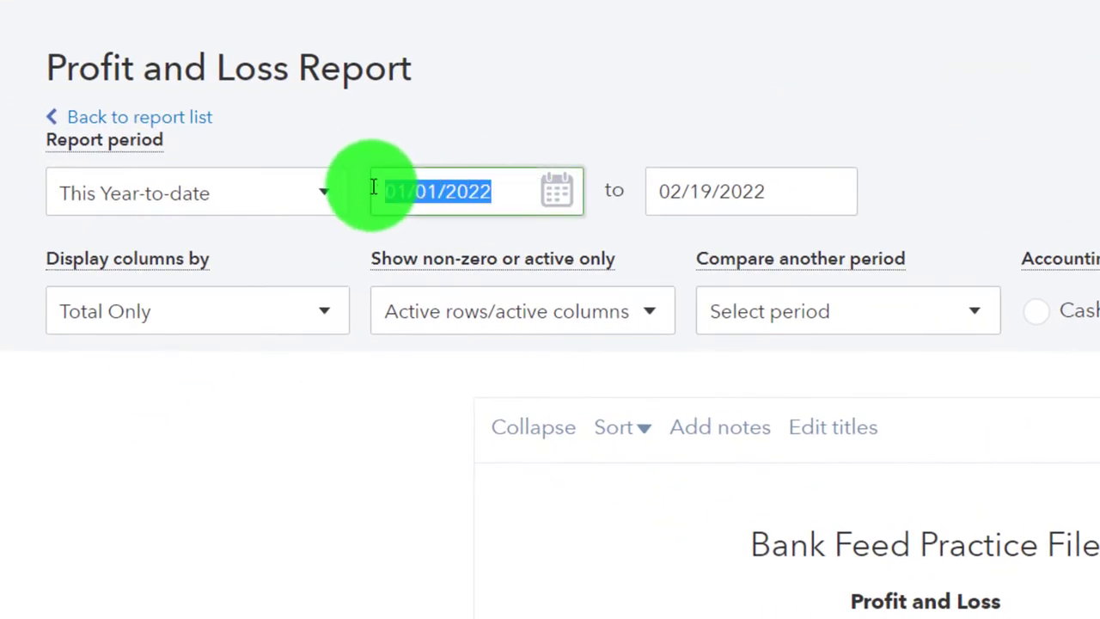
pyautogui.write('0')
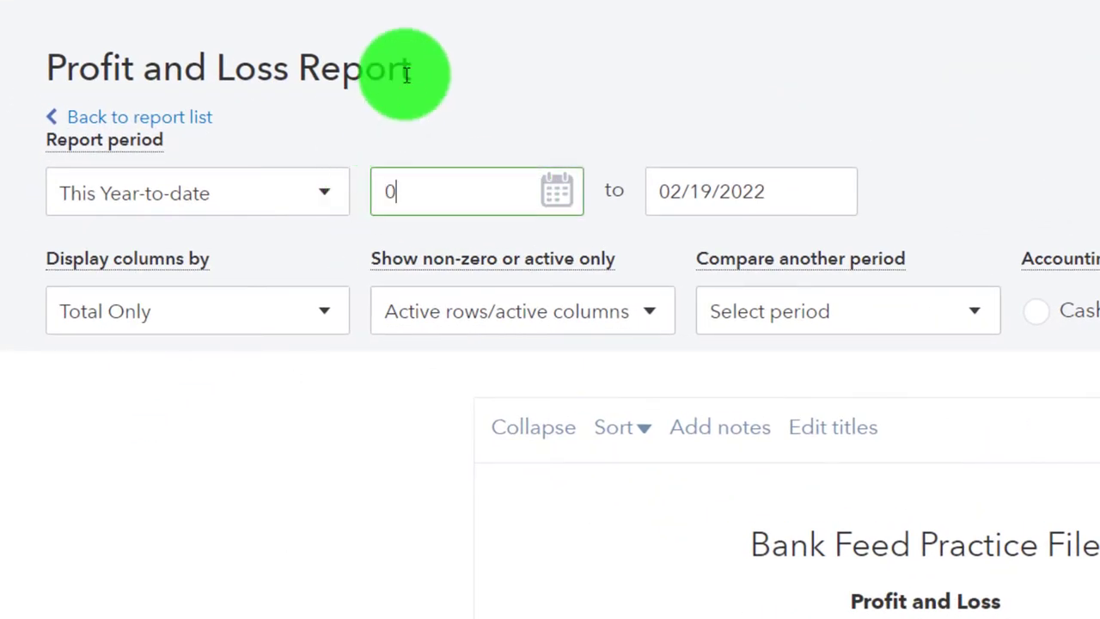
pyautogui.write('1/01/2021')
pyautogui.press('Tab')
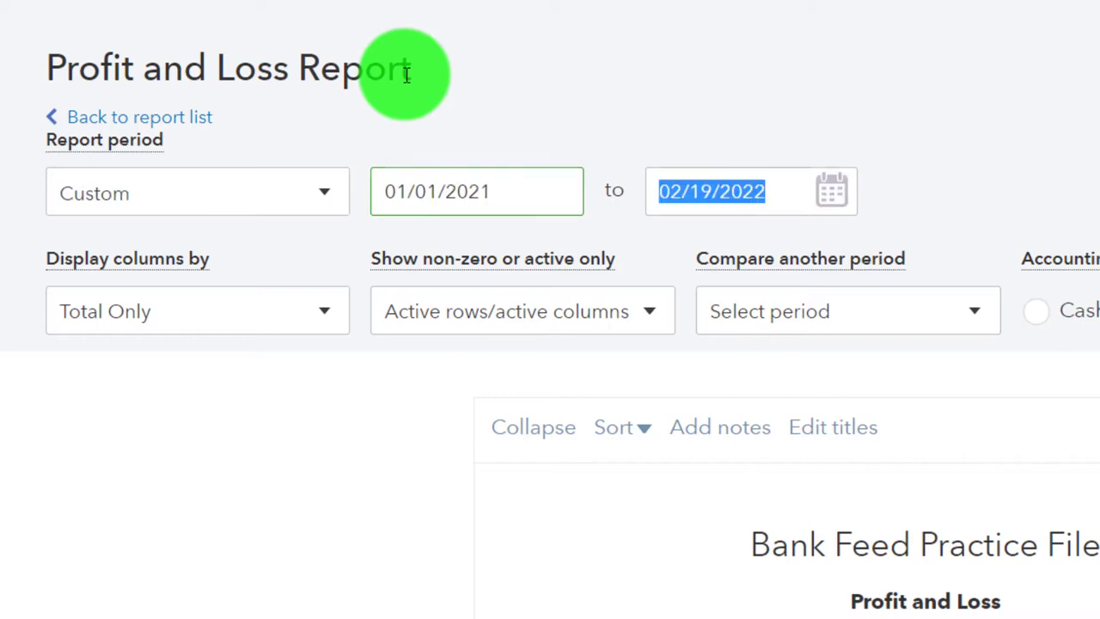
pyautogui.write('123121')
pyautogui.press('Tab')
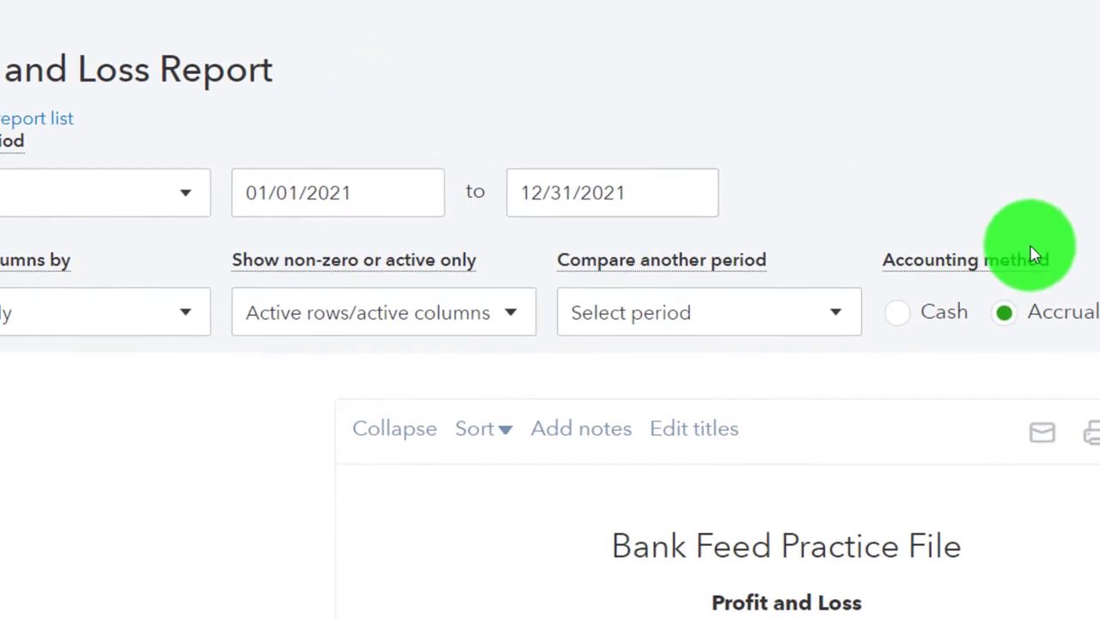
pyautogui.click(810, 298)
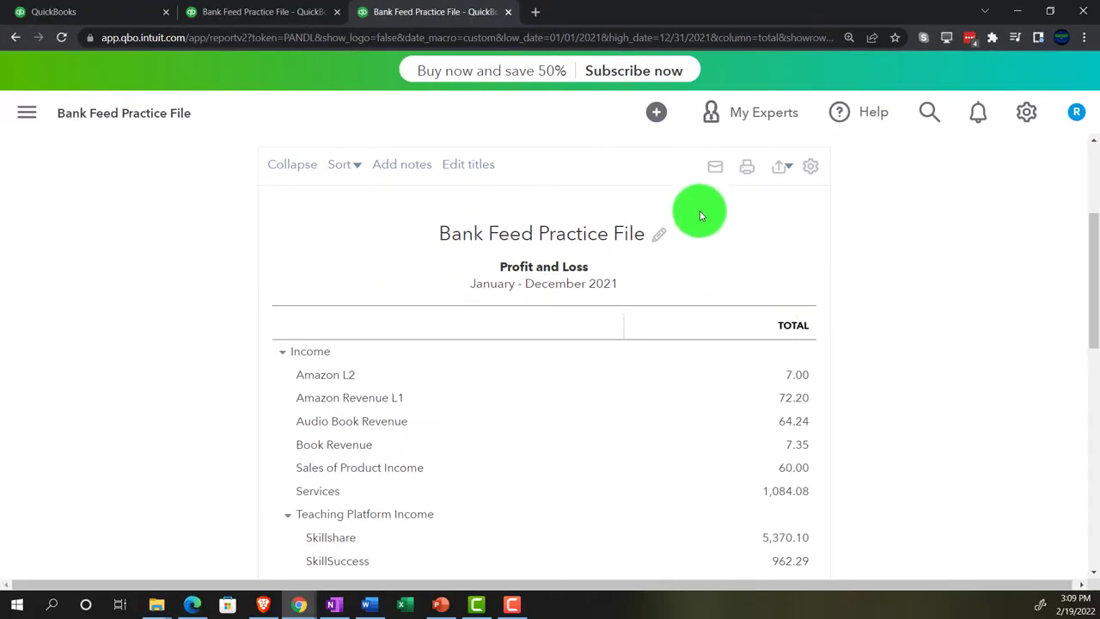
# Open the practice file's bank transactions under Bookkeeping in the first browser tab.
pyautogui.click(126, 12)
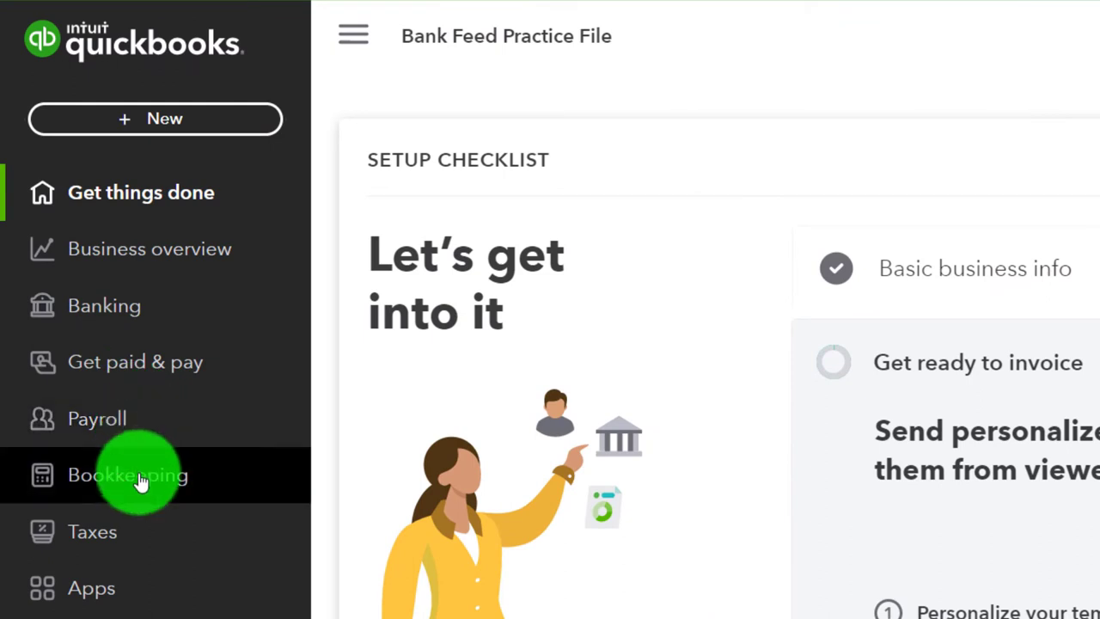
pyautogui.click(140, 482)
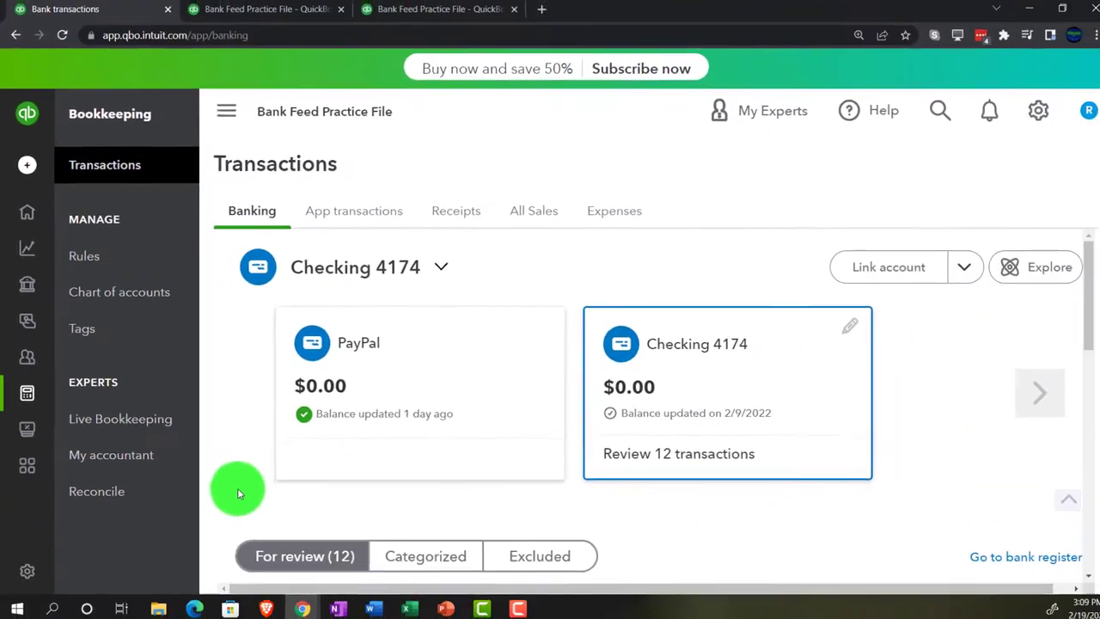
# Switch to Edge to view the sample company's Banking page, and return to the practice file in Chrome.
pyautogui.click(195, 605)
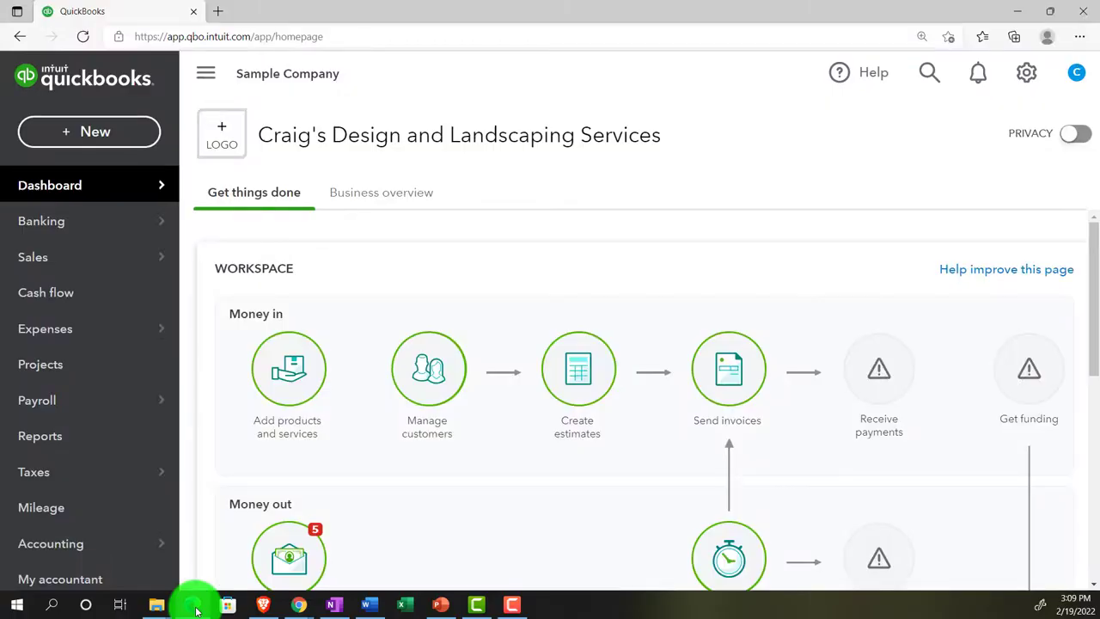
pyautogui.moveTo(55, 228)
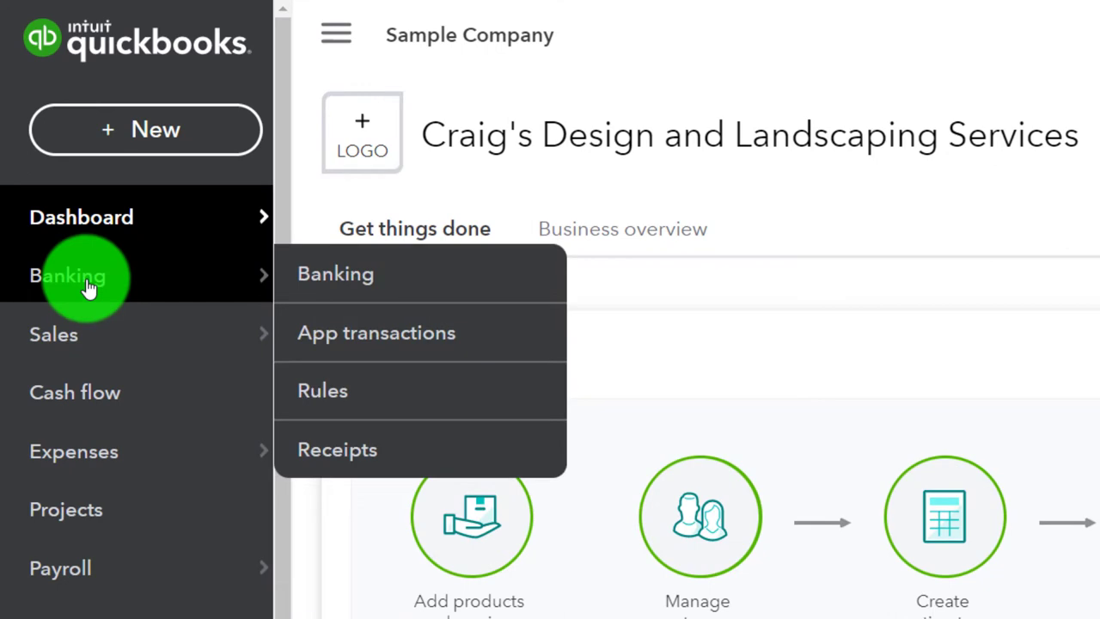
pyautogui.click(90, 289)
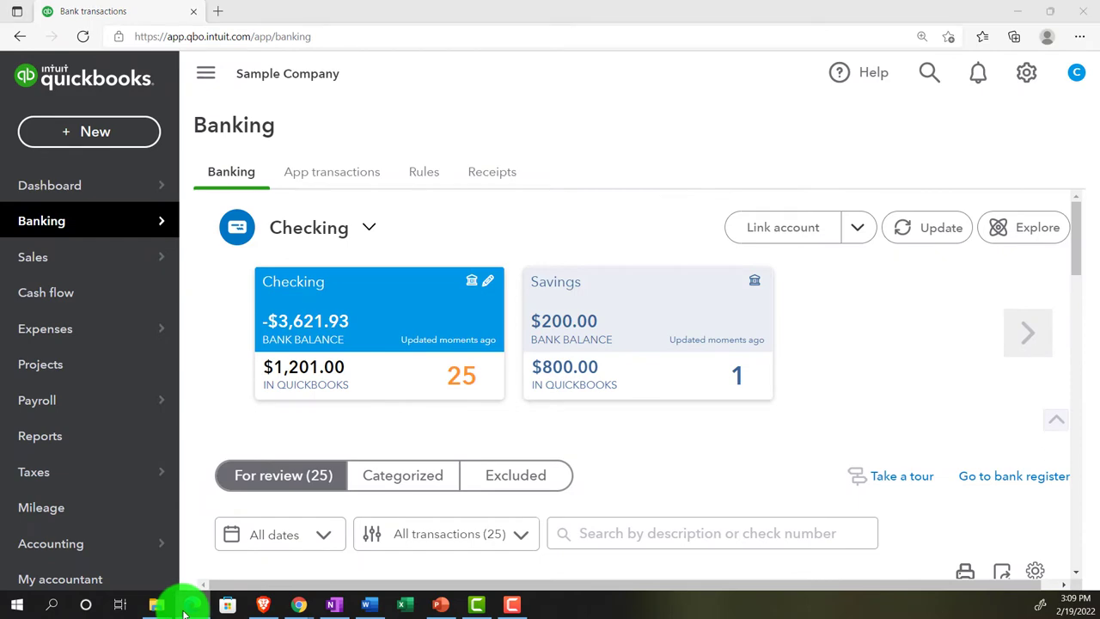
pyautogui.click(187, 606)
# Collapse the navigation pane, reduce the page zoom and examine the checking account's transactions awaiting review.
pyautogui.click(217, 115)
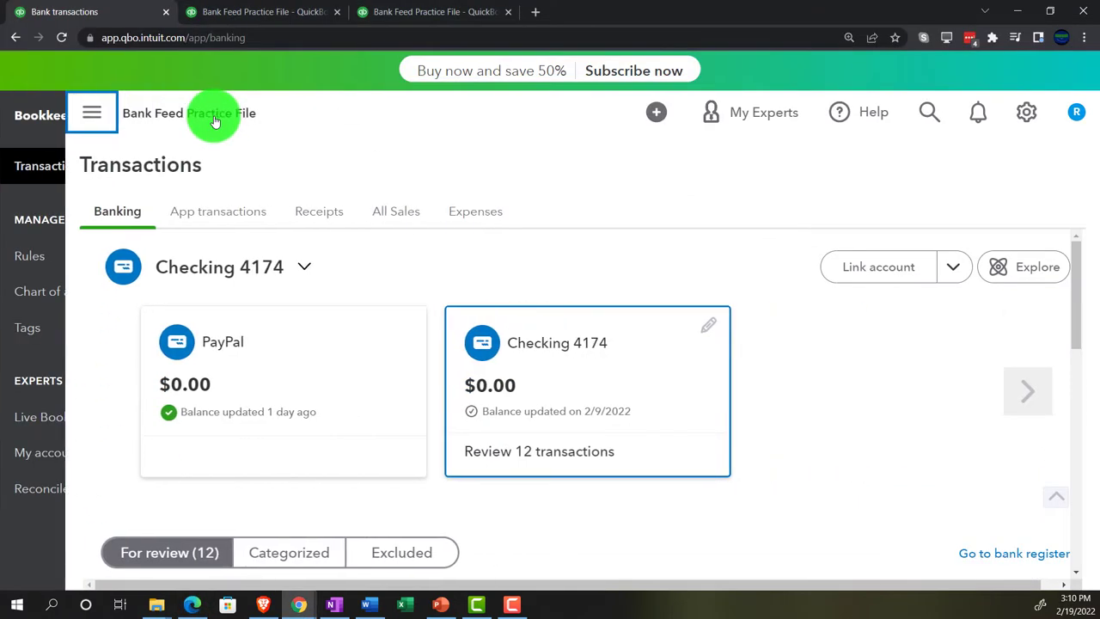
pyautogui.hotkey('ctrl', '-')
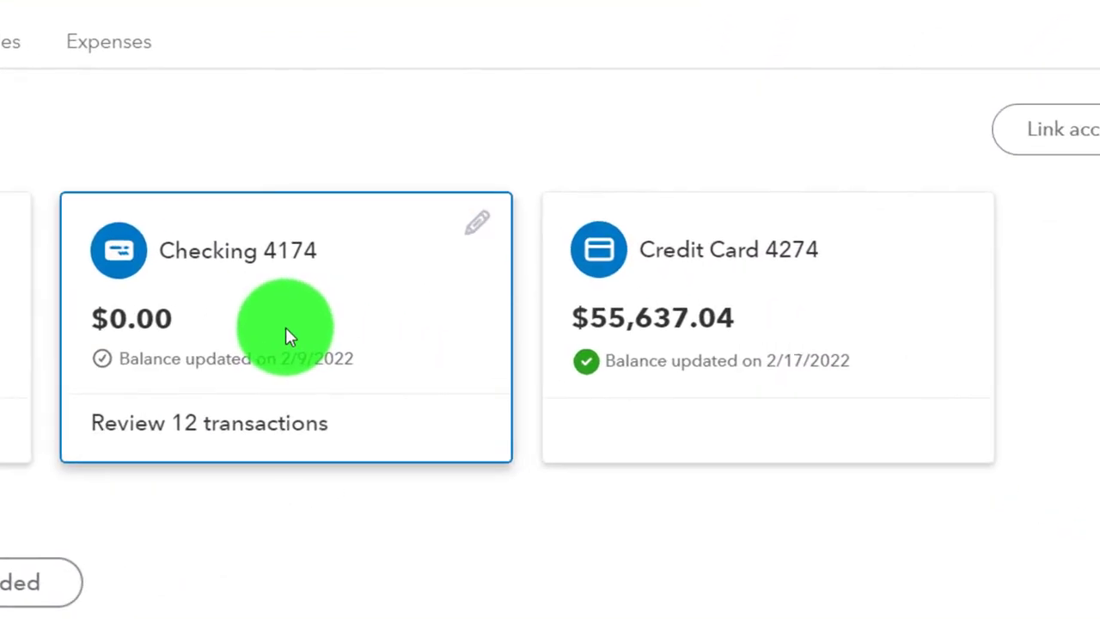
pyautogui.scroll(-3, 287, 336)
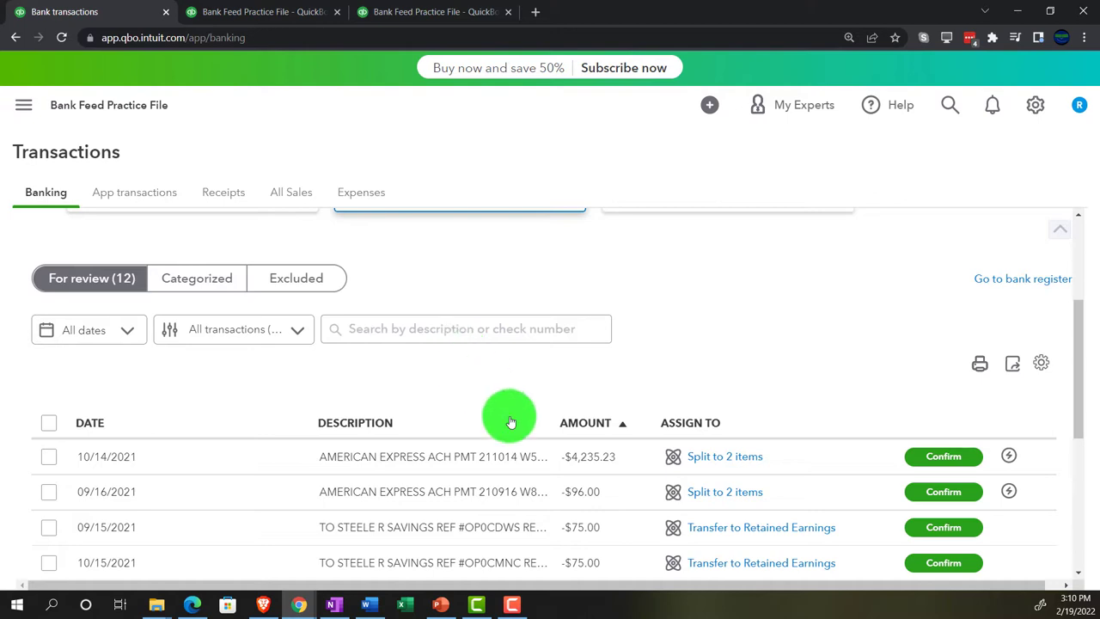
pyautogui.scroll(-3, 511, 430)
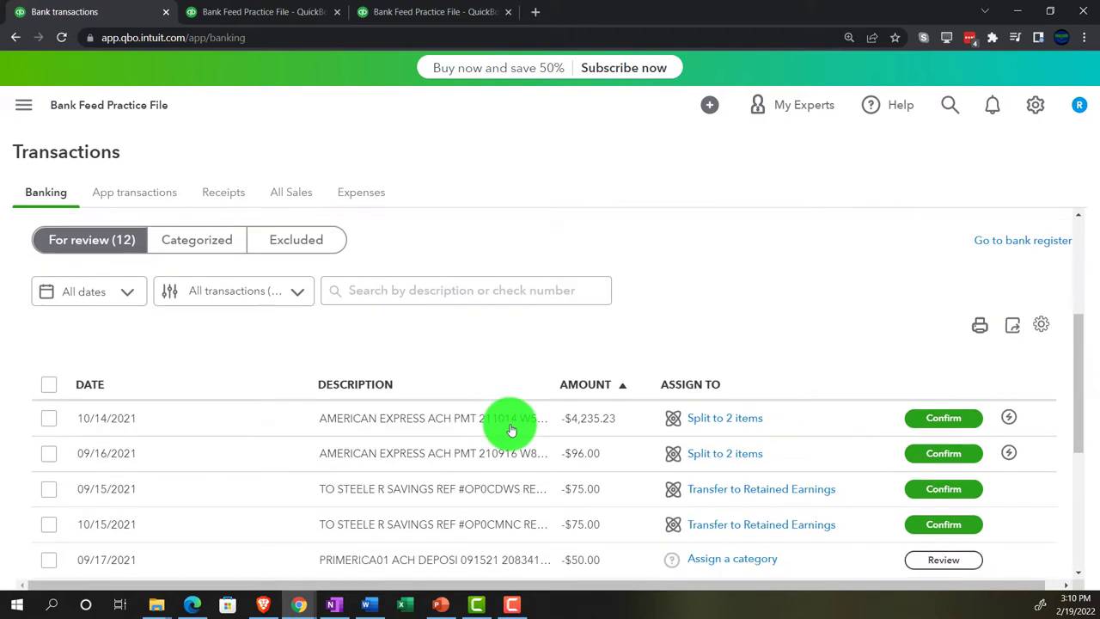
pyautogui.scroll(-1, 511, 430)
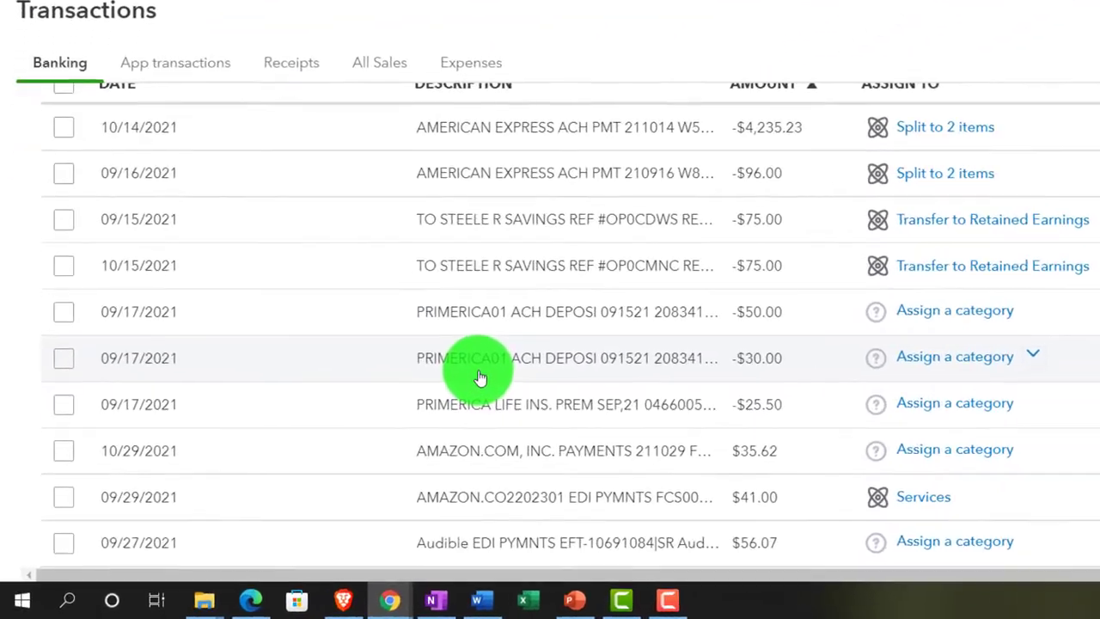
# Examine the display and page size settings of the bank transactions table.
pyautogui.scroll(-2, 499, 368)
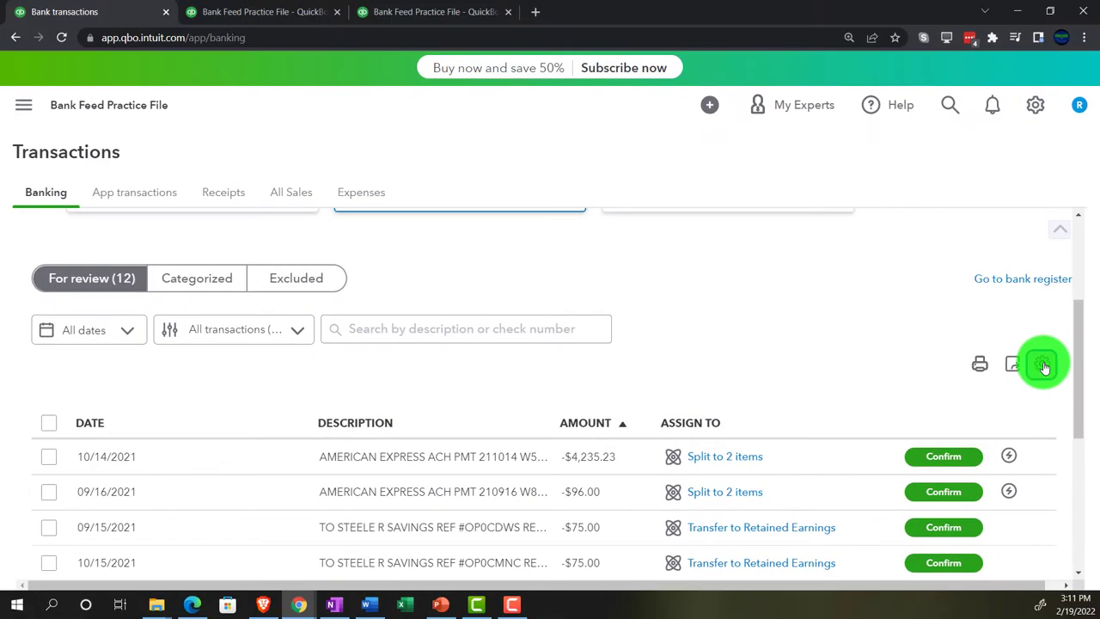
pyautogui.click(1043, 364)
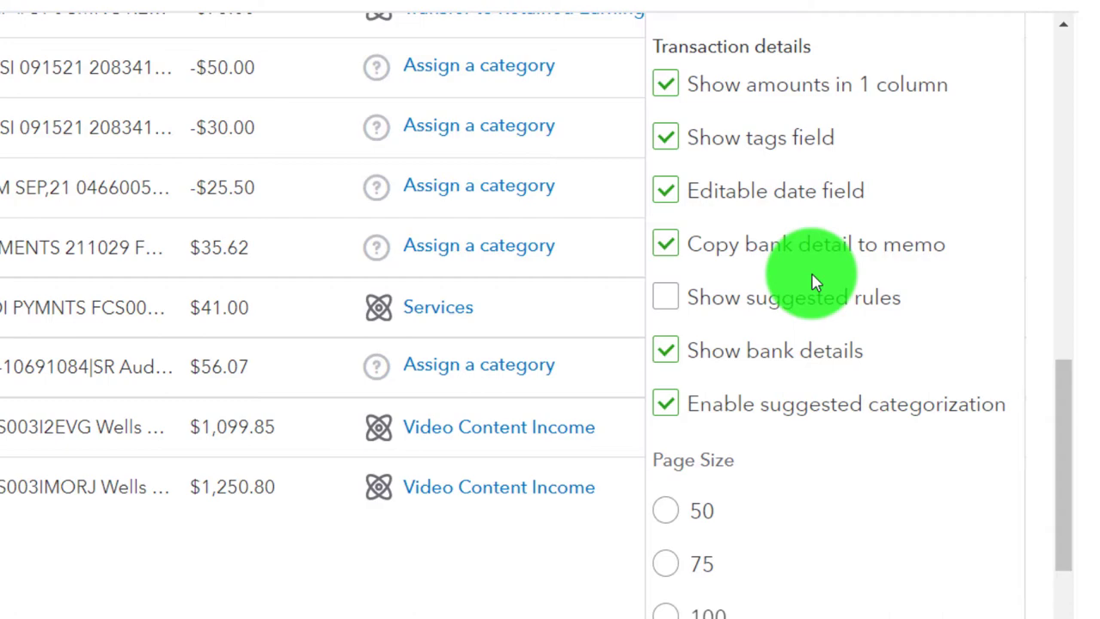
pyautogui.click(516, 112)
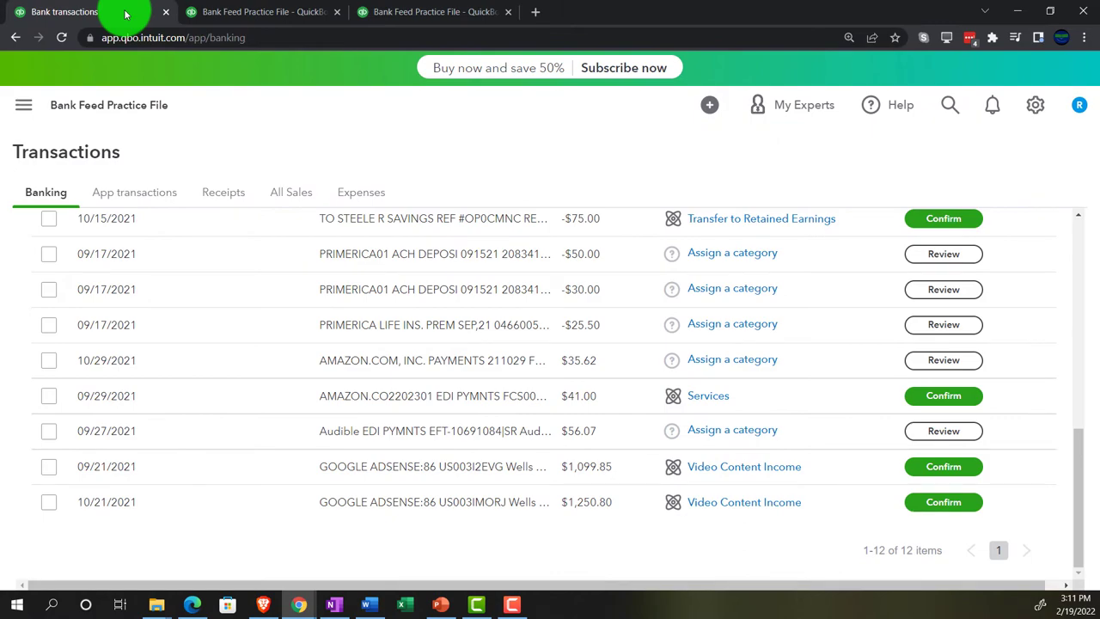
# Duplicate the bank transactions tab, and check the class and location tracking options in the Advanced account settings there.
pyautogui.rightClick(126, 14)
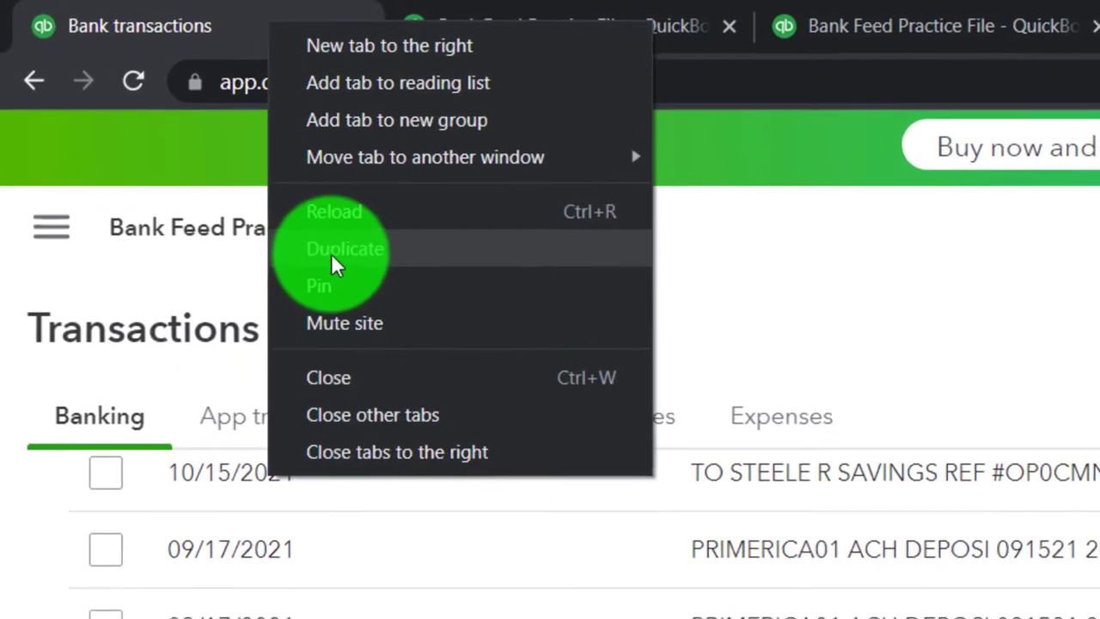
pyautogui.click(159, 114)
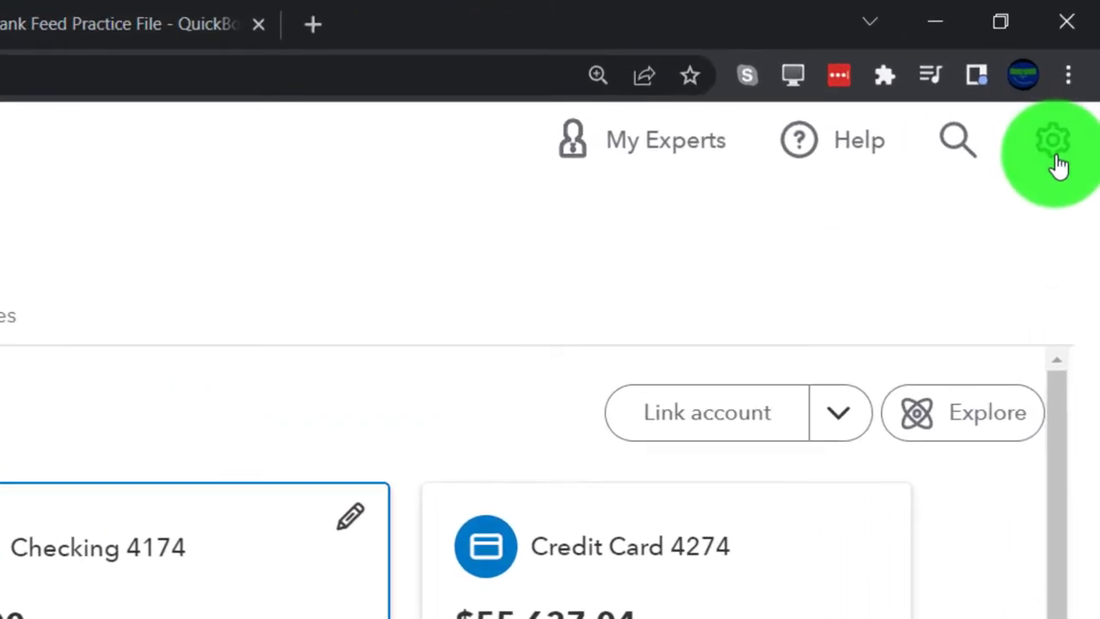
pyautogui.click(1077, 83)
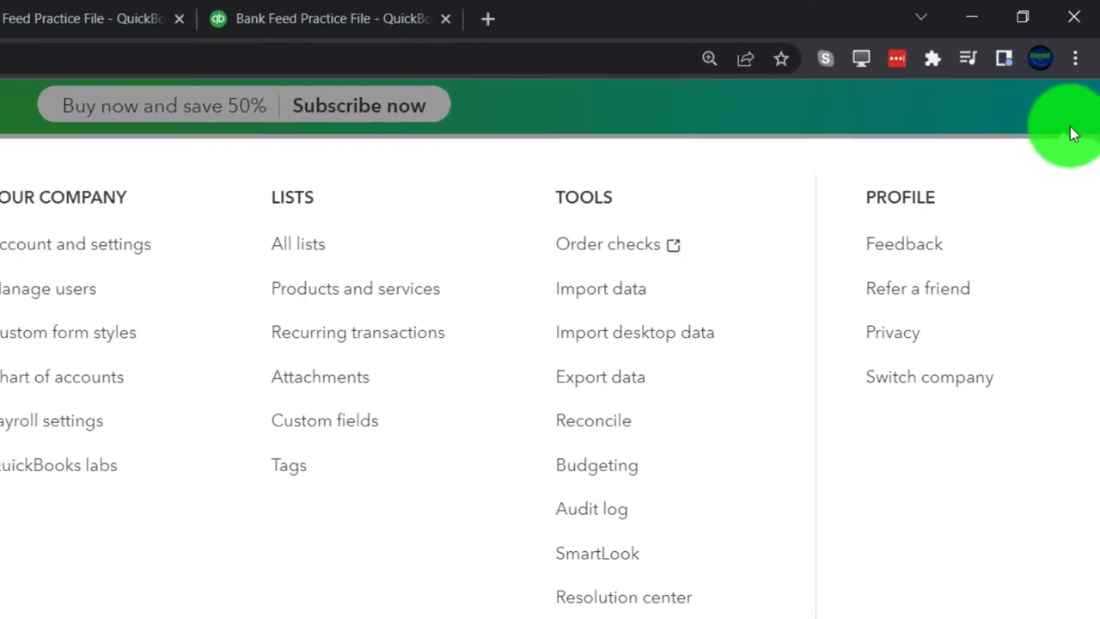
pyautogui.click(181, 219)
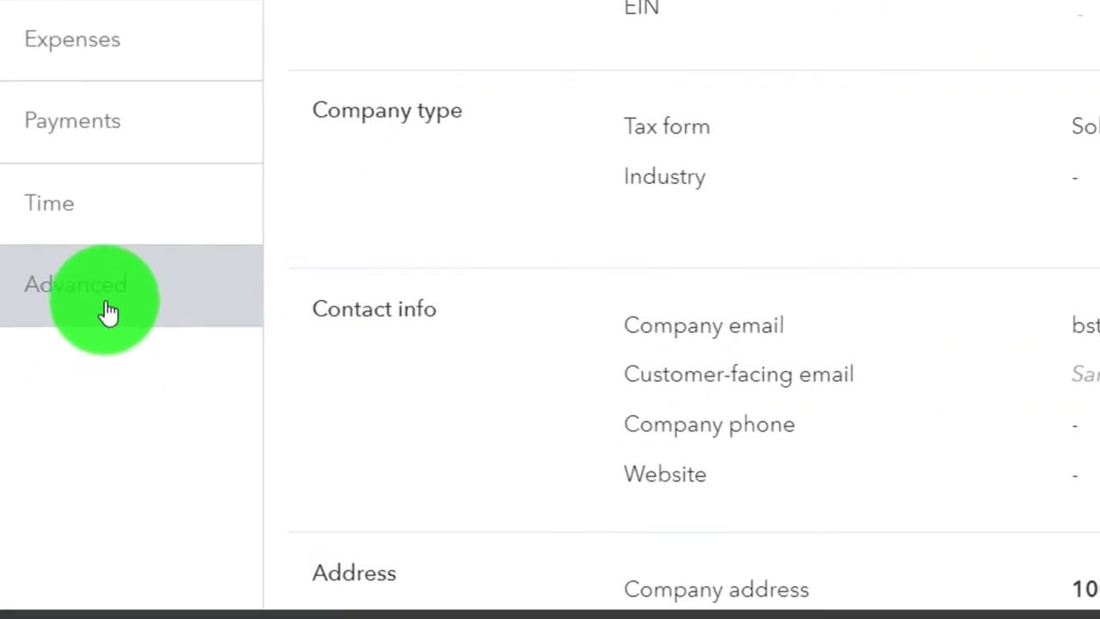
pyautogui.click(52, 406)
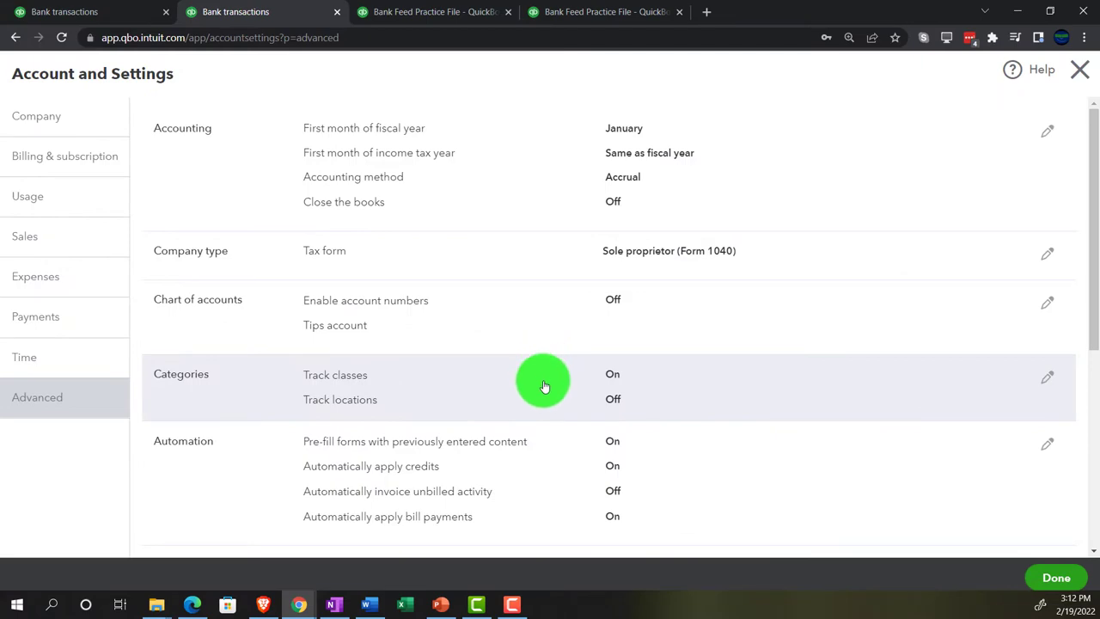
pyautogui.click(544, 386)
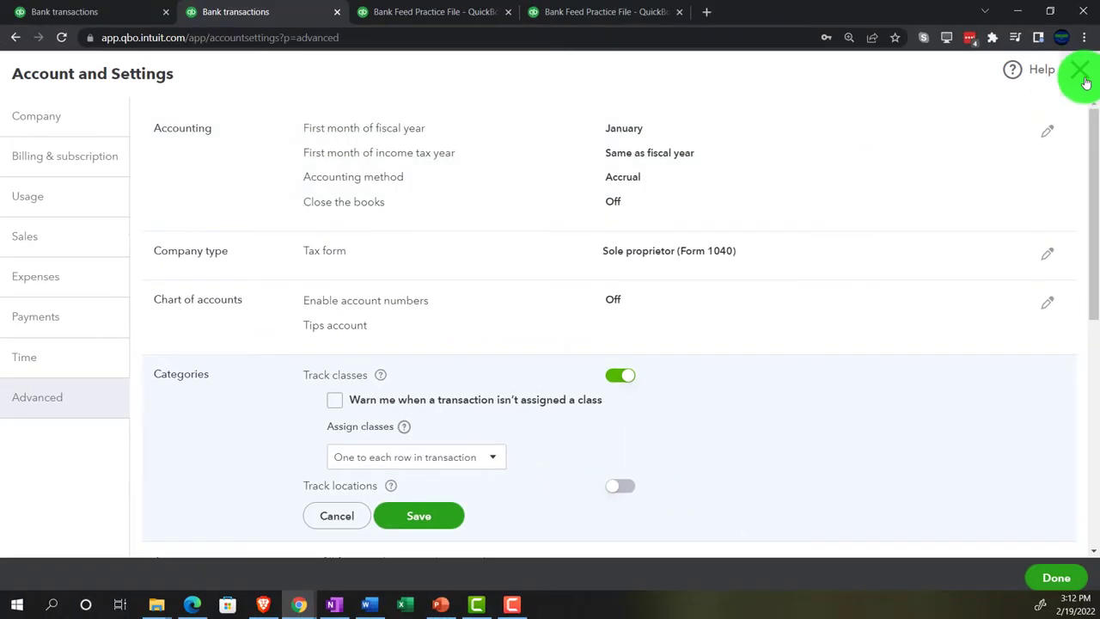
pyautogui.click(1081, 69)
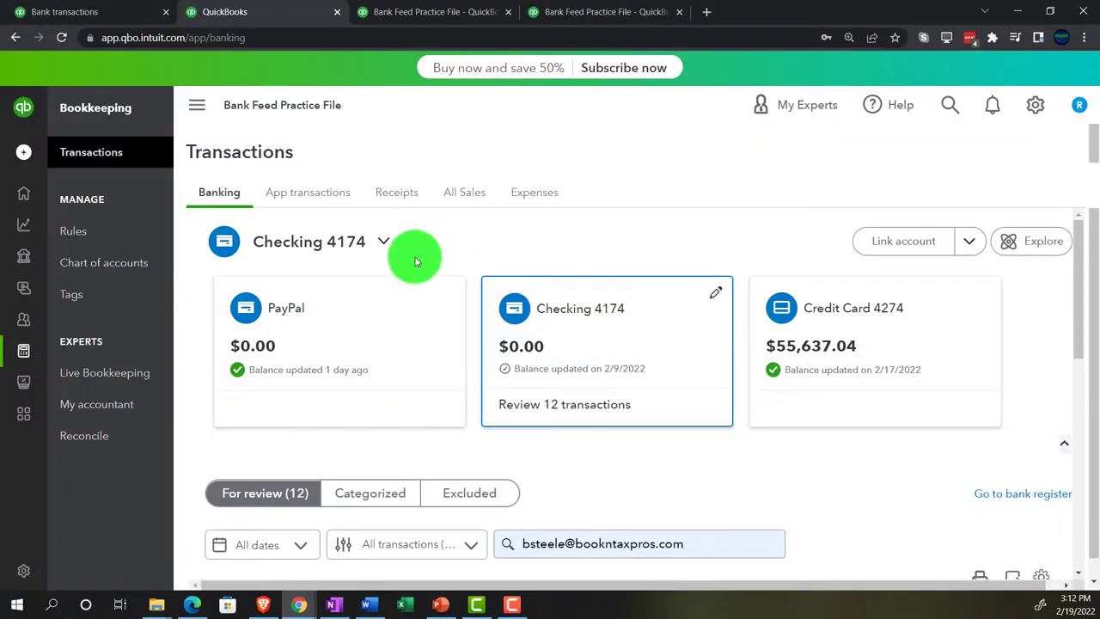
# Switch the practice file in the first browser tab to Accountant view and show its Banking page with the navigation pane collapsed.
pyautogui.click(131, 18)
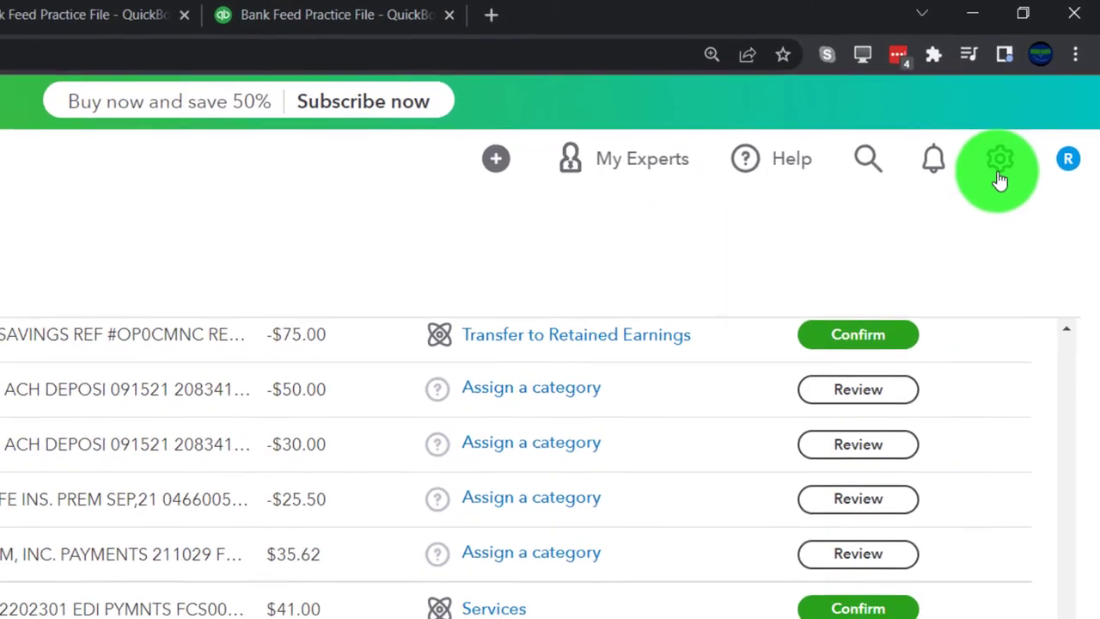
pyautogui.click(997, 176)
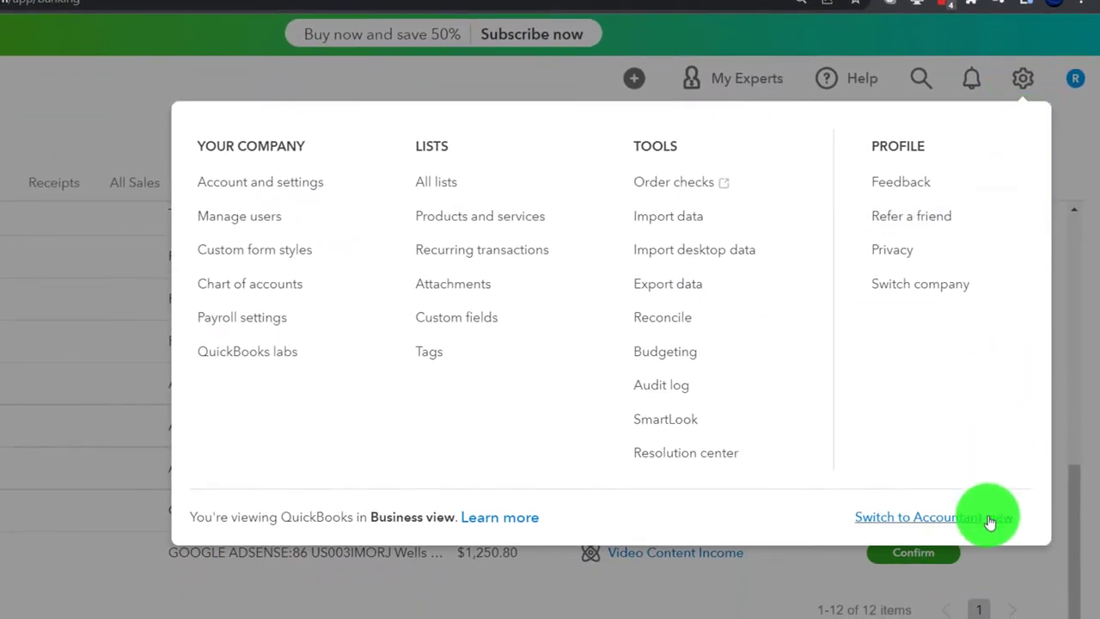
pyautogui.click(989, 520)
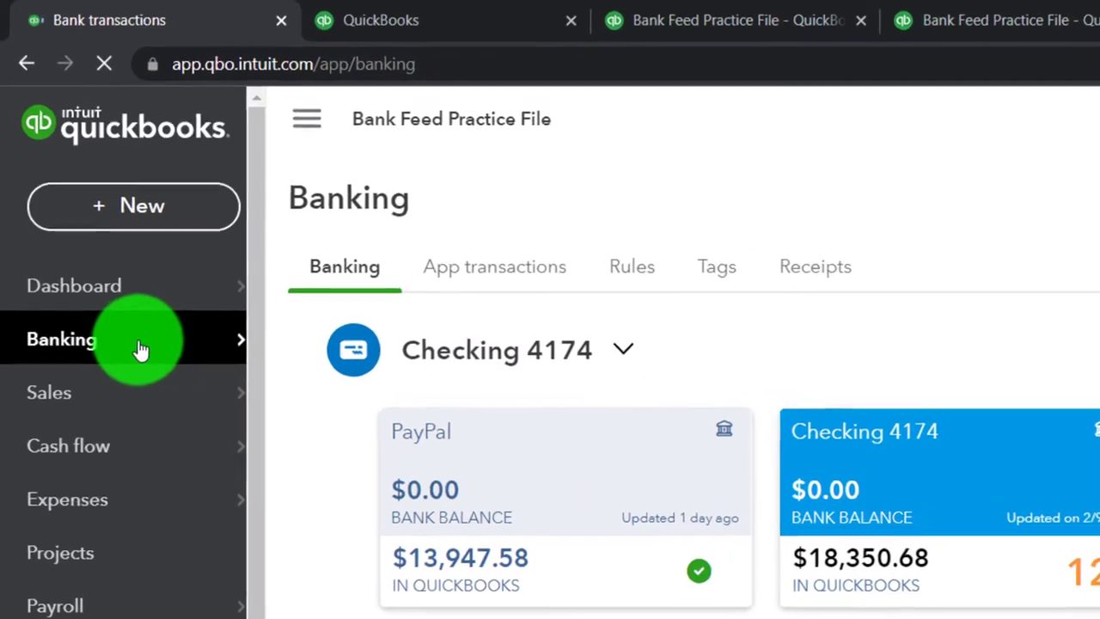
pyautogui.click(140, 348)
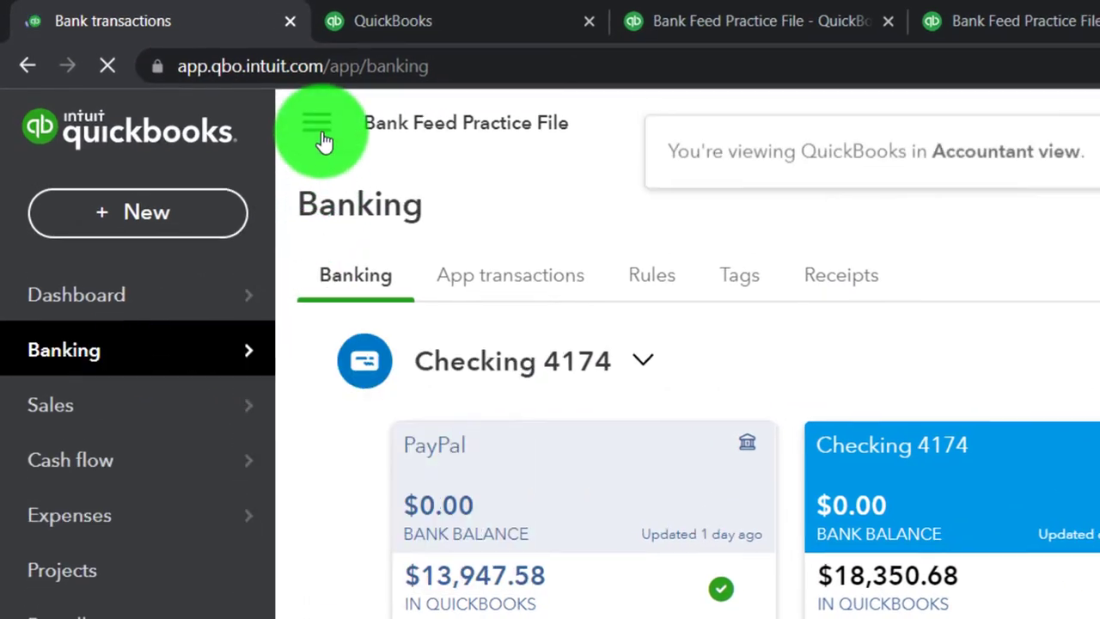
pyautogui.click(316, 125)
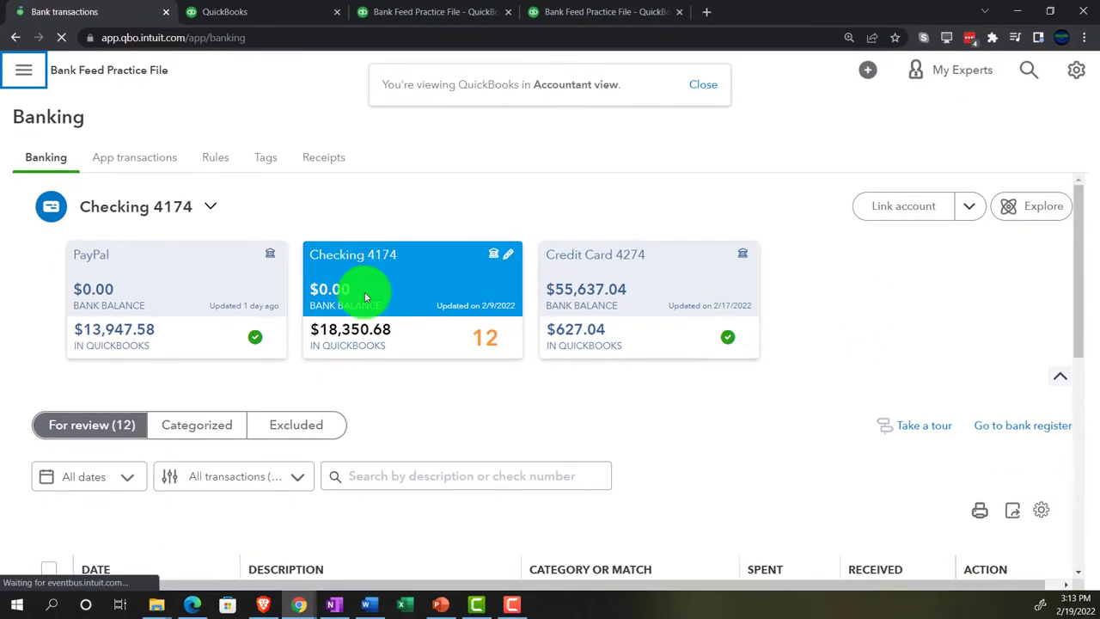
# Expand the 09/17/2021 Primerica transaction for $30.00 and examine its categorization fields and memo.
pyautogui.scroll(-3, 363, 336)
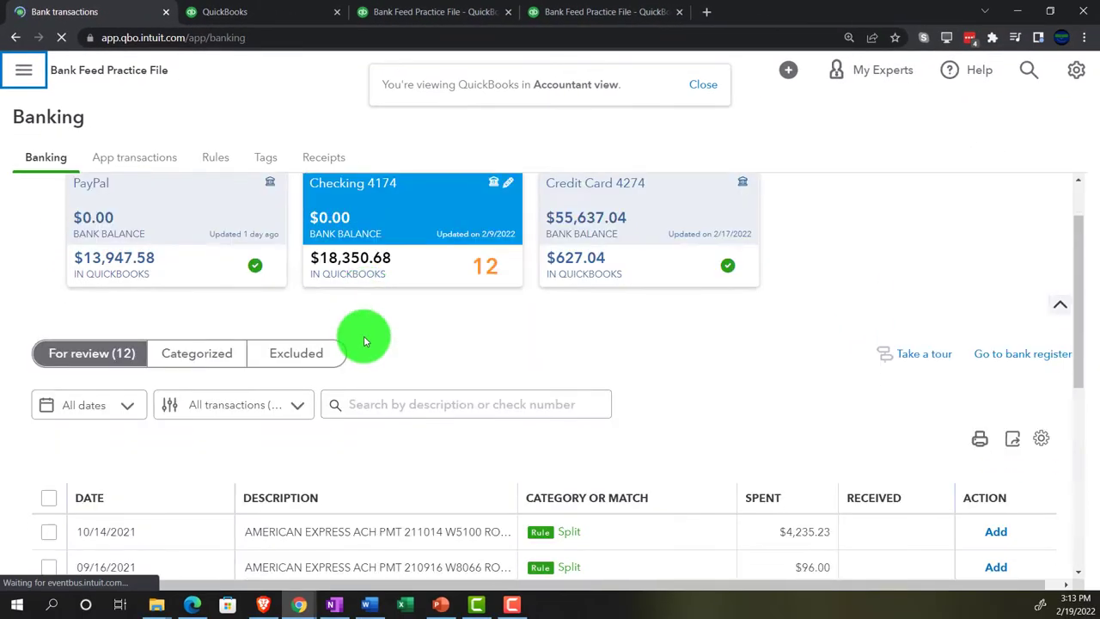
pyautogui.scroll(-5, 364, 335)
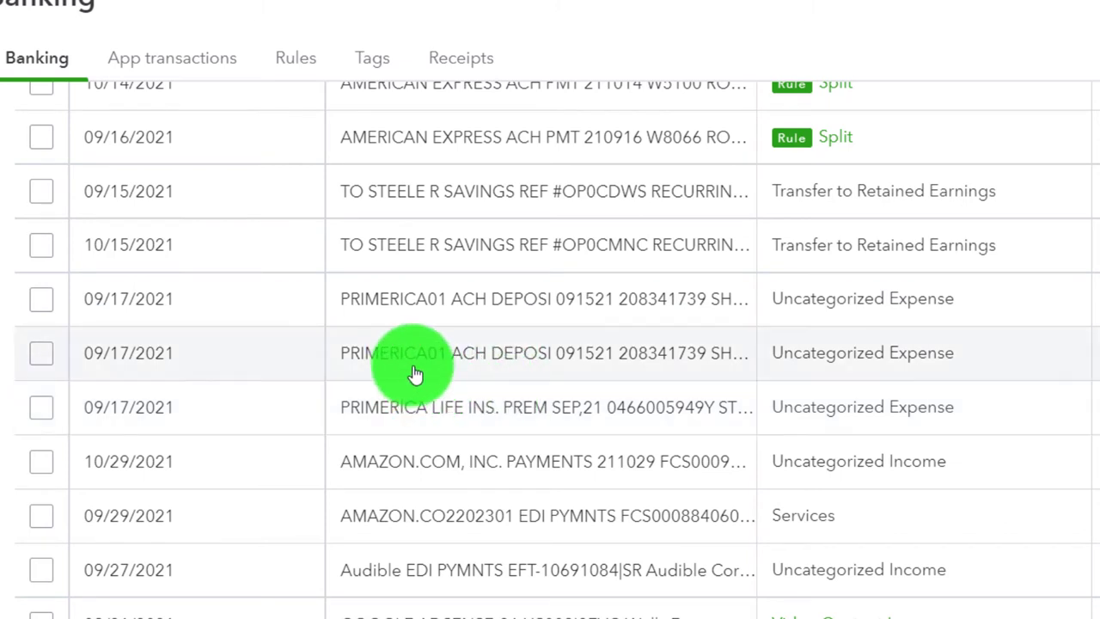
pyautogui.click(445, 365)
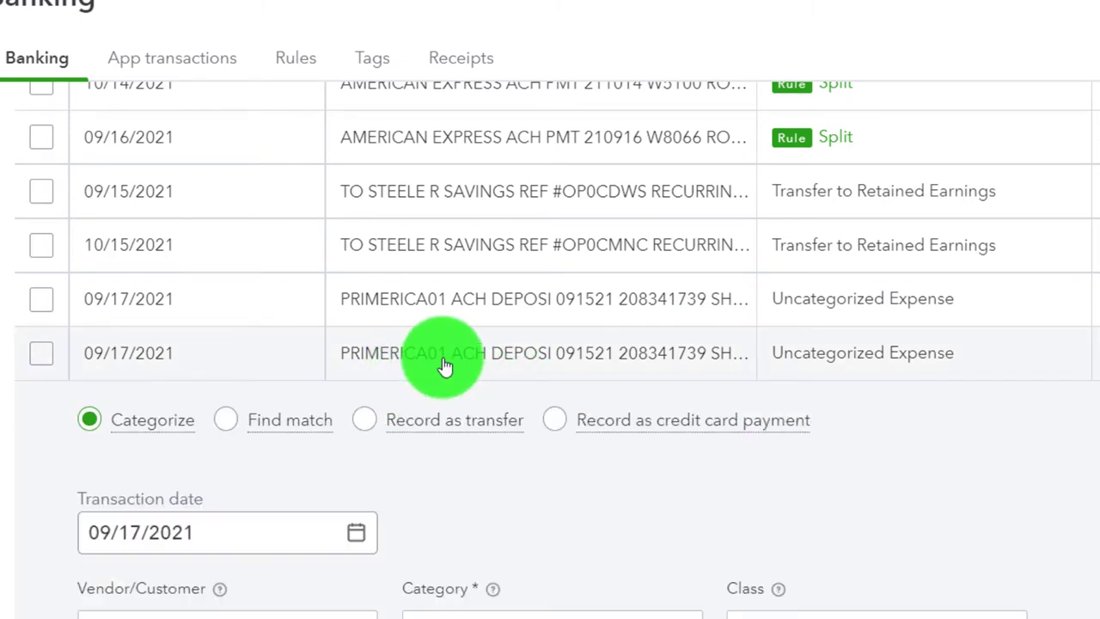
pyautogui.scroll(-3, 445, 365)
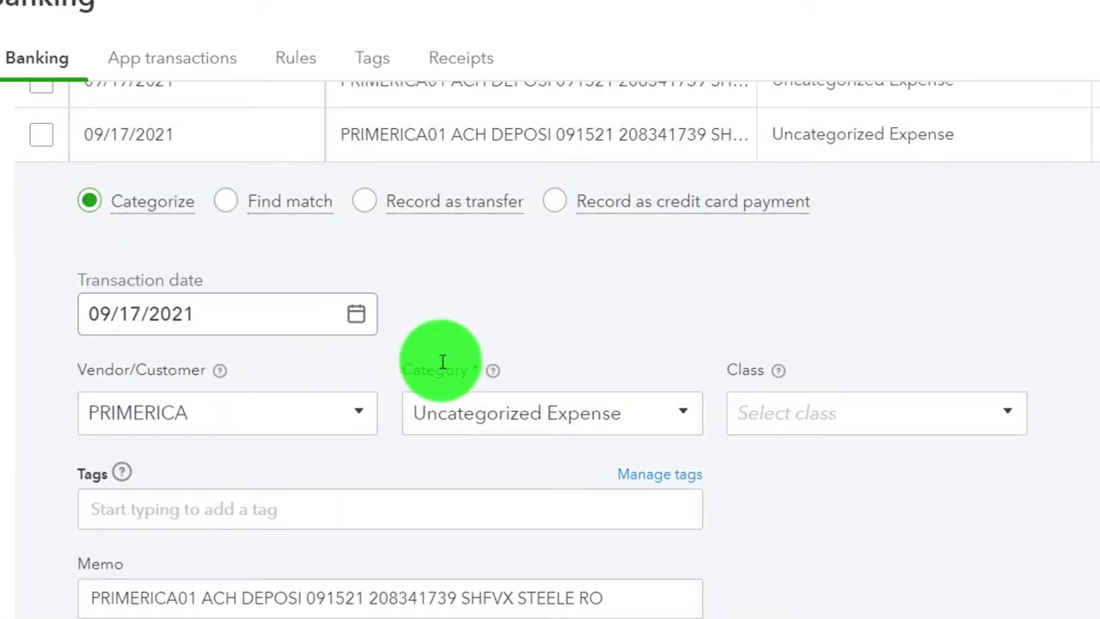
pyautogui.scroll(-2, 439, 354)
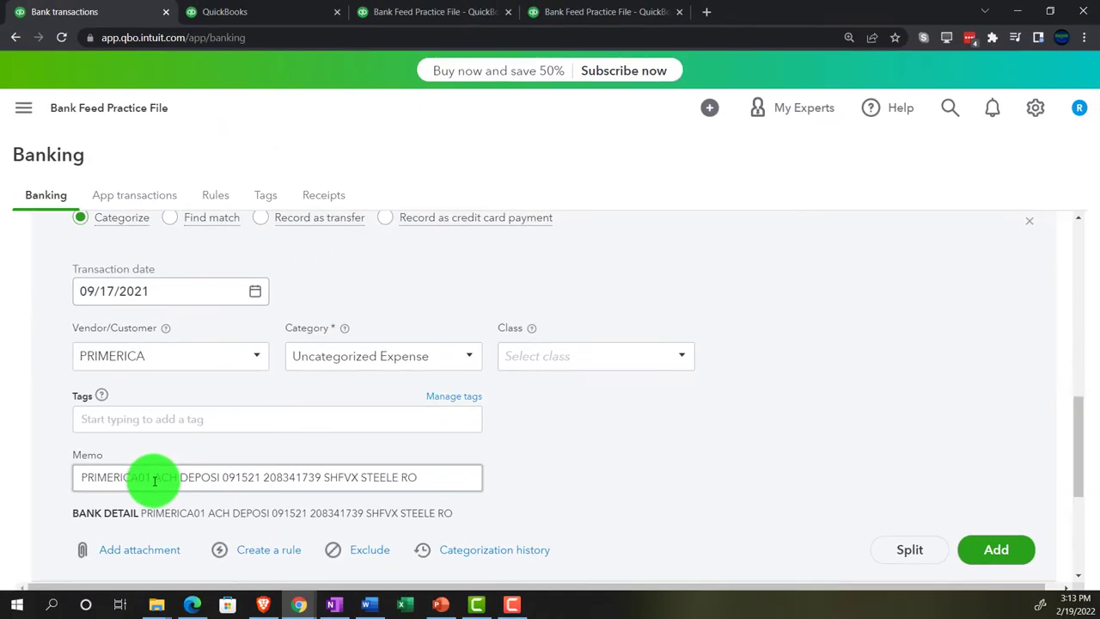
pyautogui.click(188, 491)
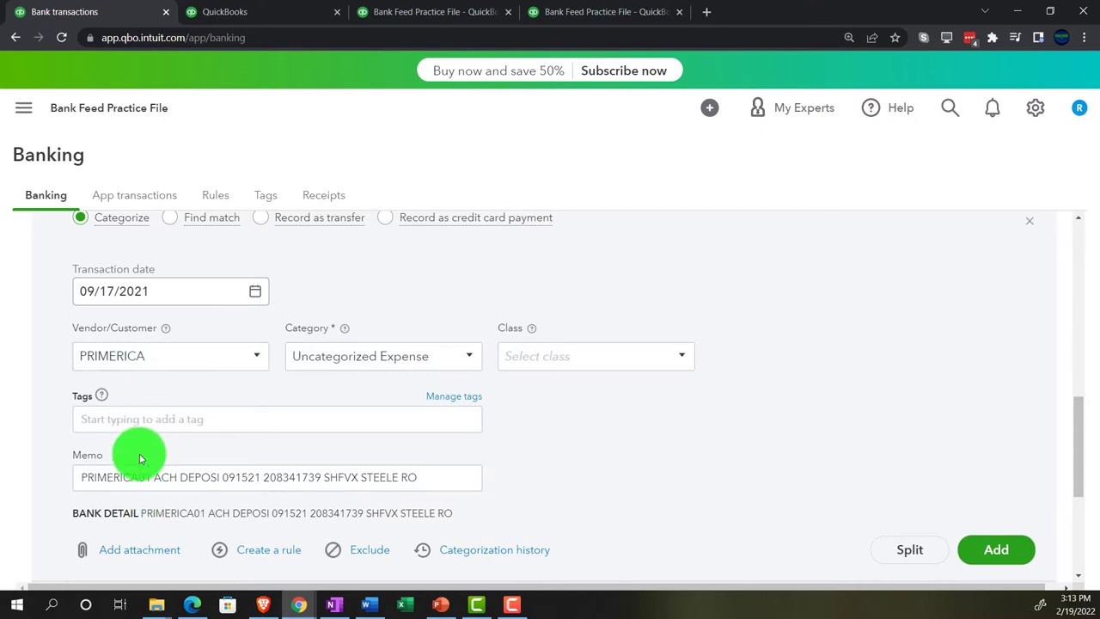
# Copy PRIMERICA01 from the memo and add it as a new payee for the expanded transaction.
pyautogui.moveTo(151, 478); pyautogui.dragTo(70, 478)
pyautogui.hotkey('ctrl', 'c')
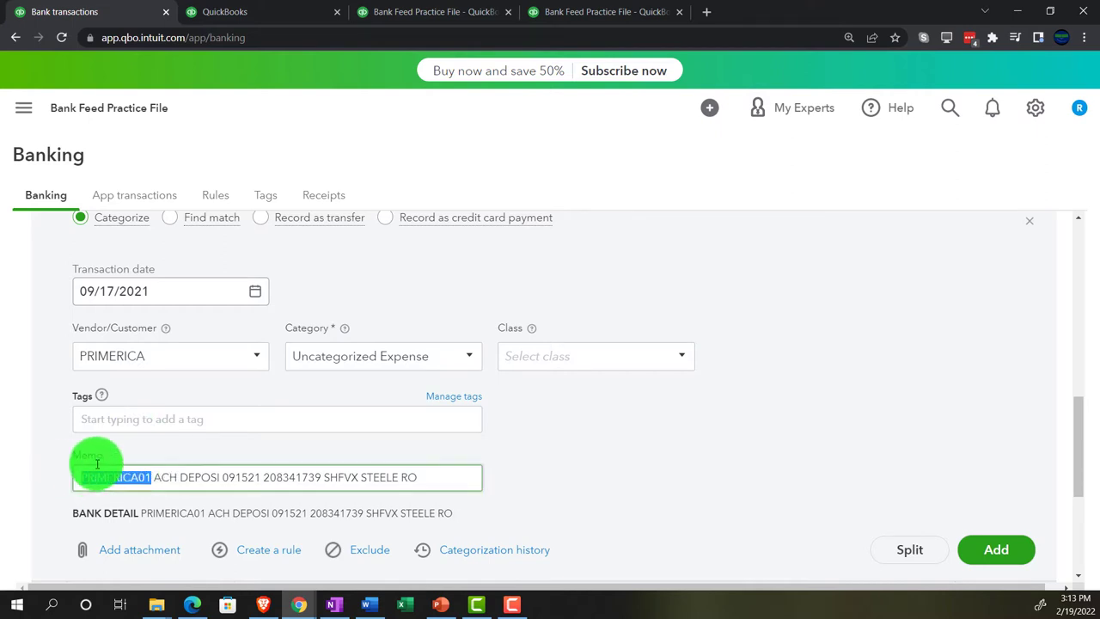
pyautogui.scroll(-2, 49, 479)
pyautogui.scroll(-1, 35, 487)
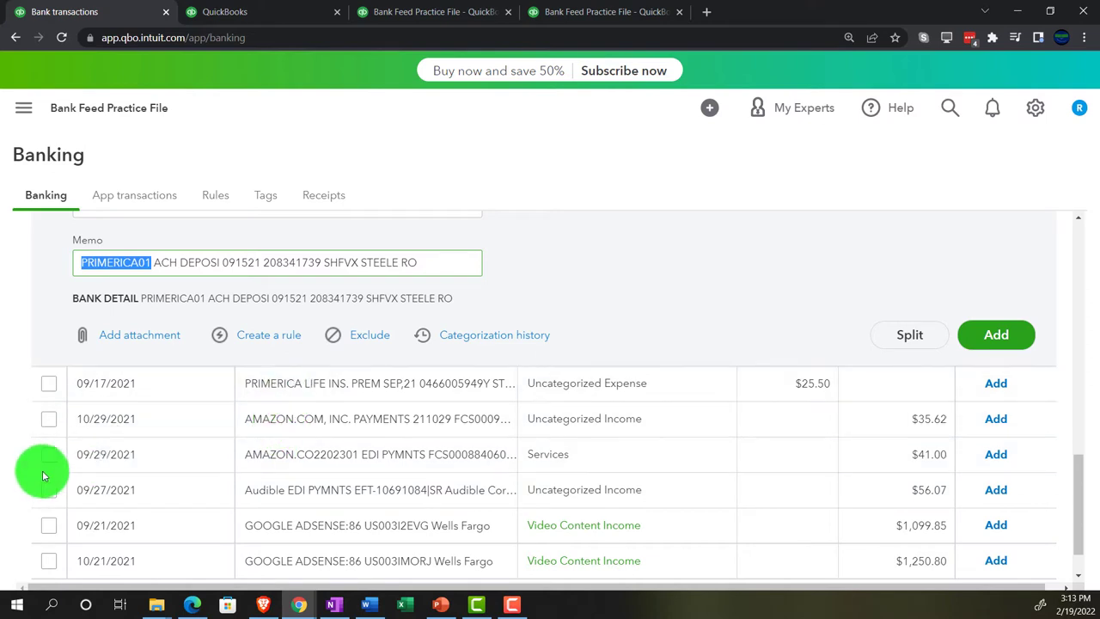
pyautogui.scroll(2, 38, 474)
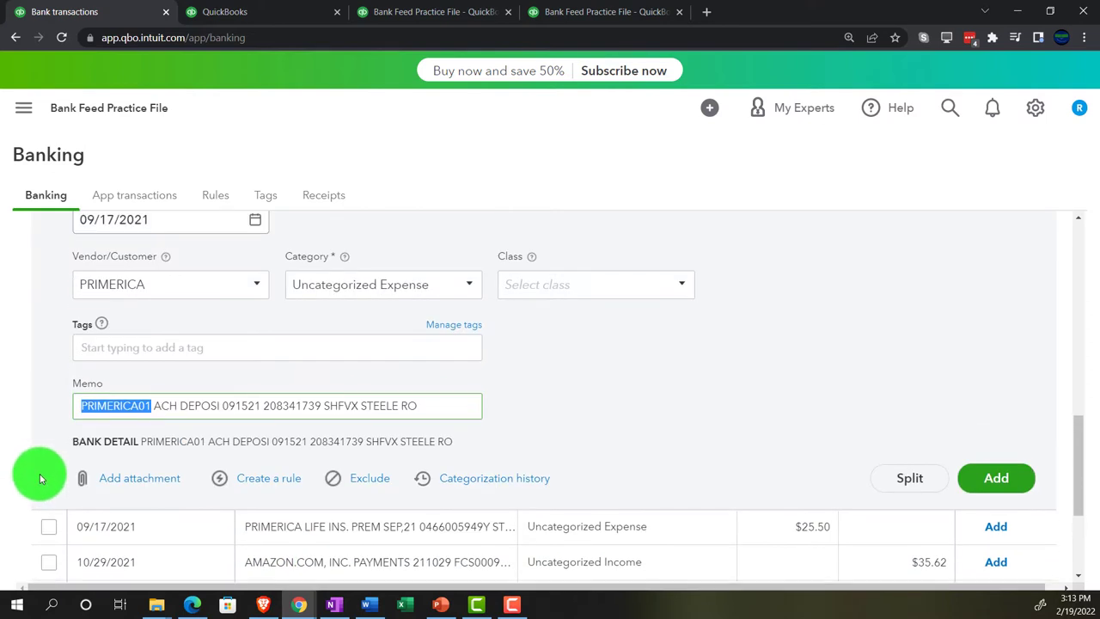
pyautogui.click(255, 285)
pyautogui.scroll(3, 194, 370)
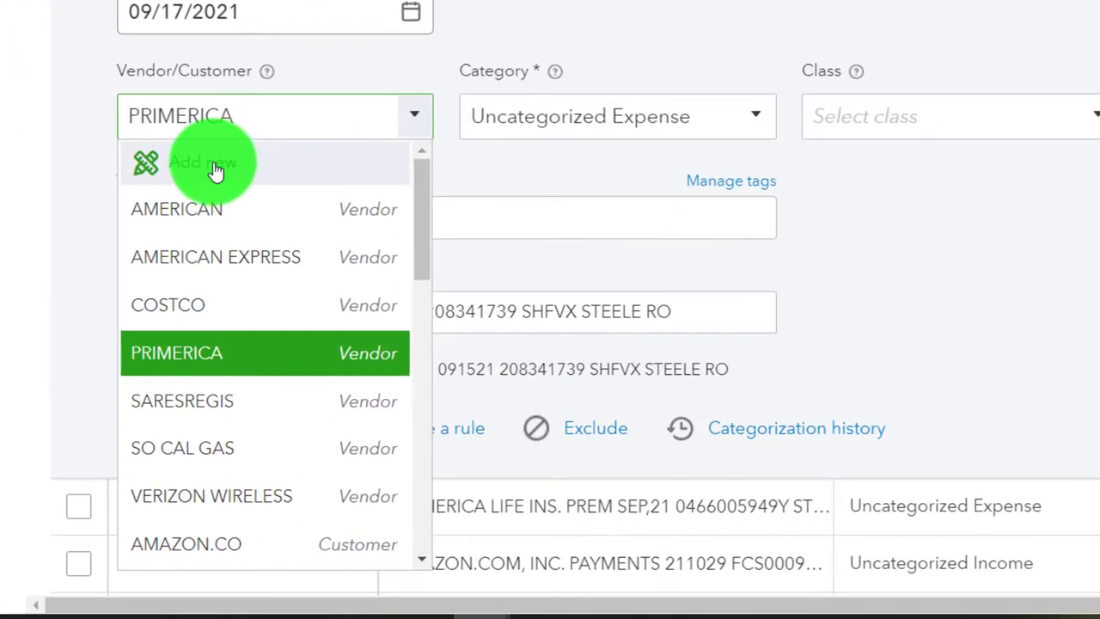
pyautogui.click(155, 308)
pyautogui.hotkey('ctrl', 'v')
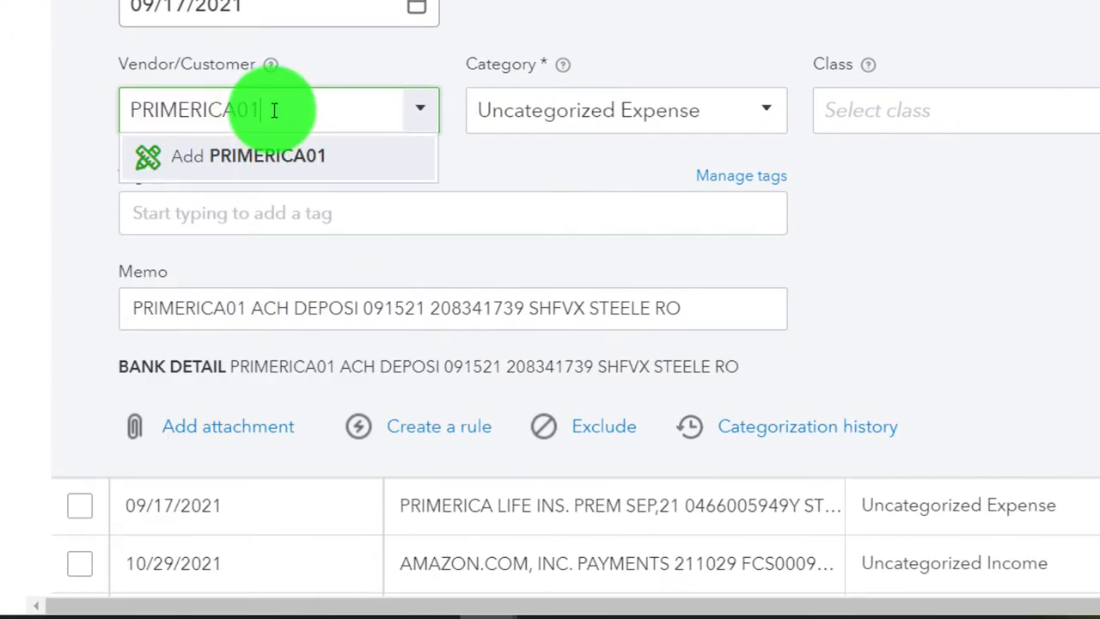
pyautogui.click(298, 153)
pyautogui.click(497, 423)
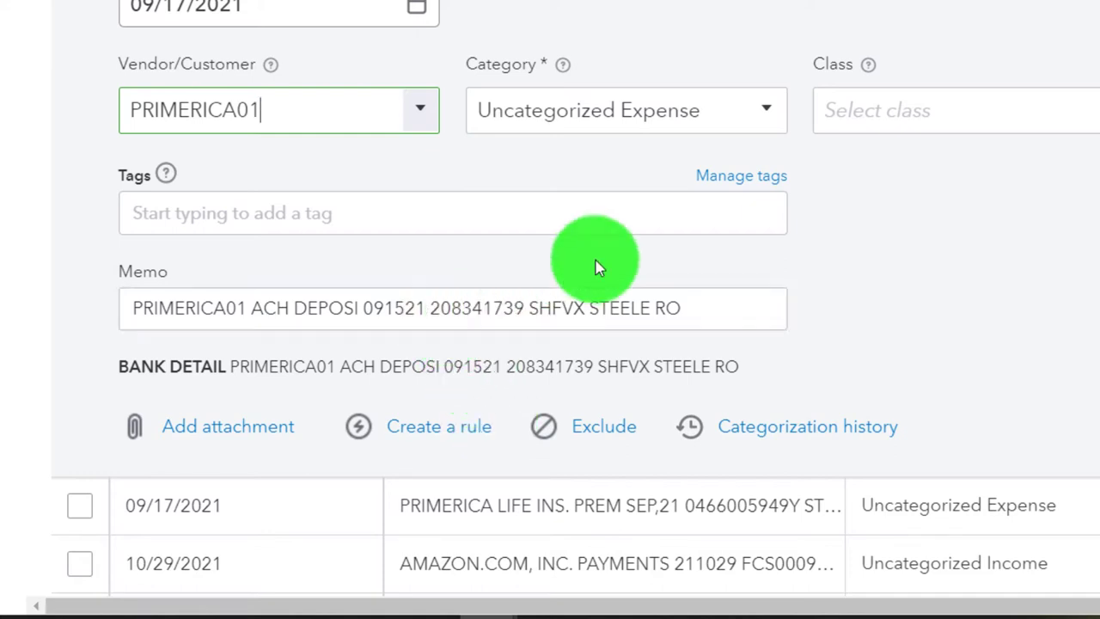
# Start a new account from the expanded transaction's category choices and set its account type to Expenses.
pyautogui.click(769, 114)
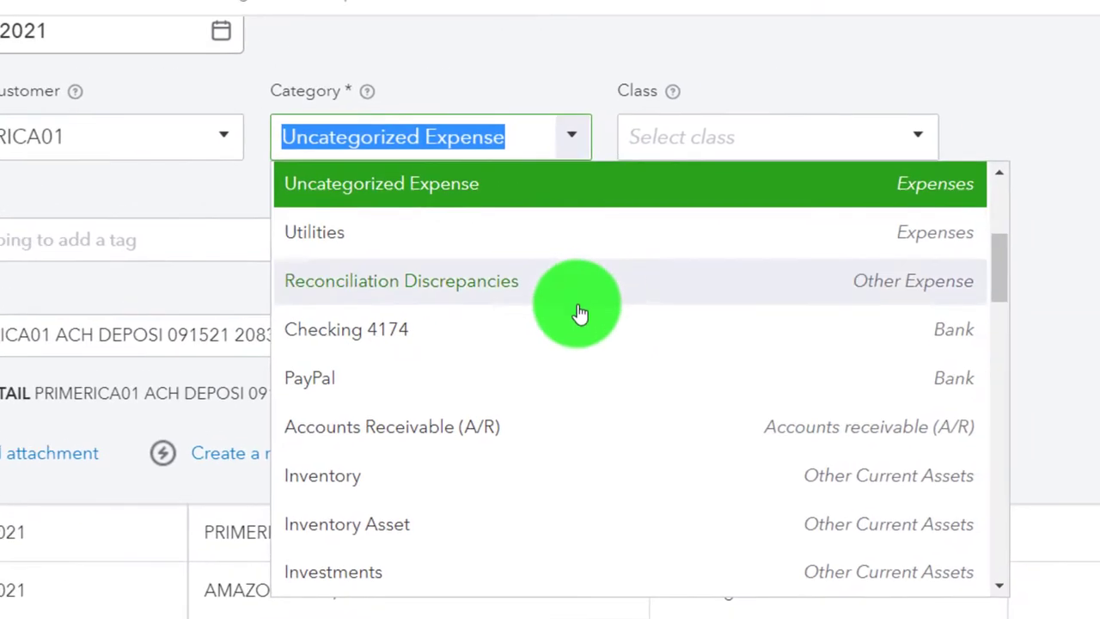
pyautogui.scroll(3, 775, 296)
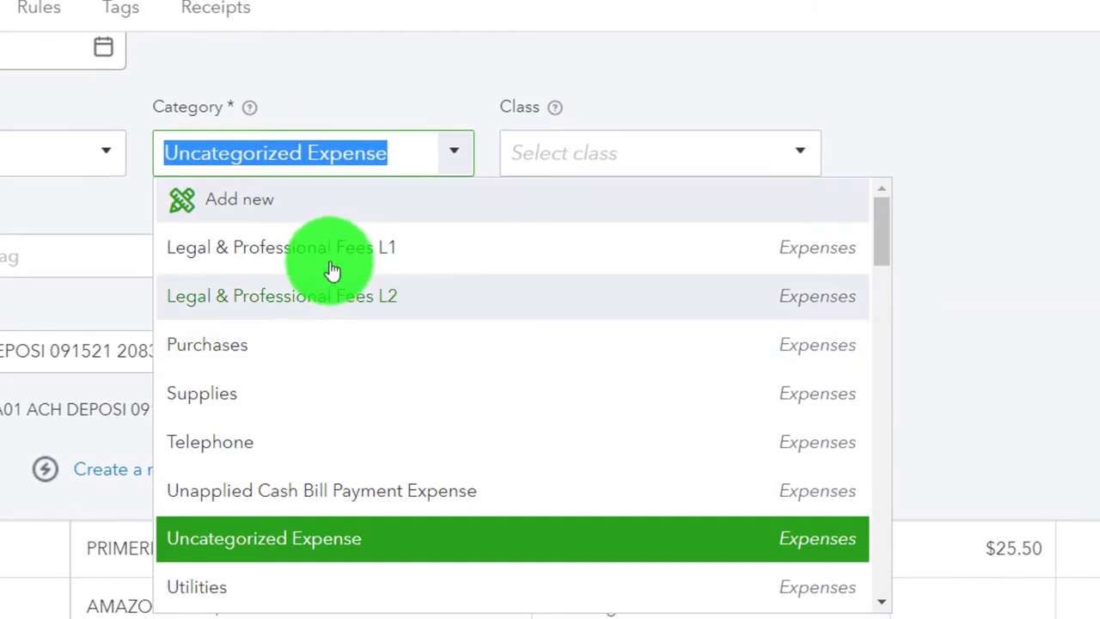
pyautogui.click(257, 209)
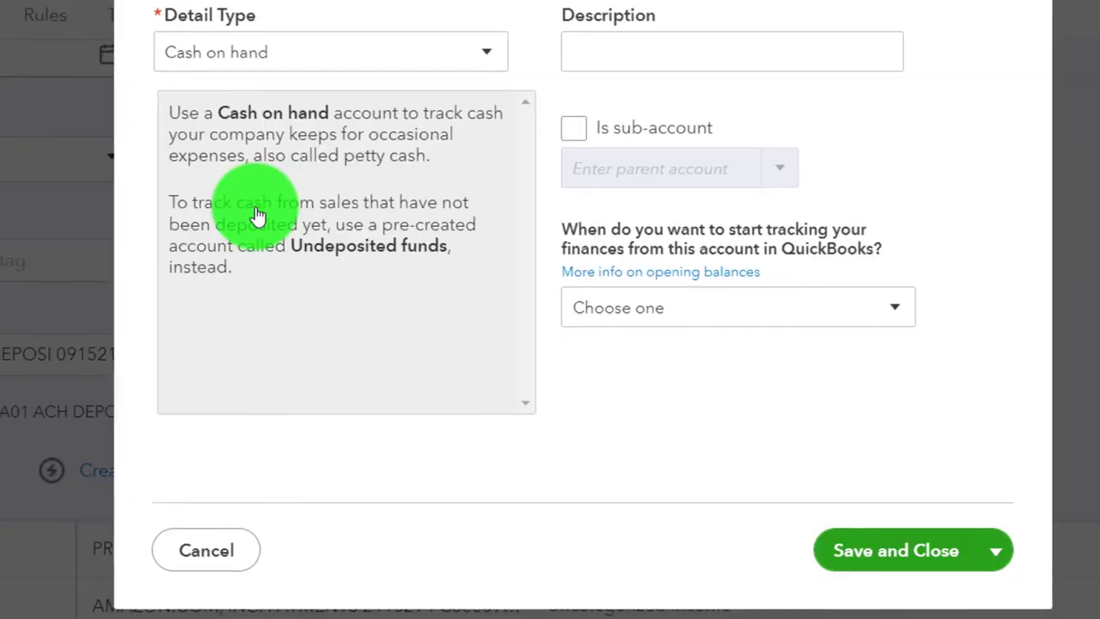
pyautogui.click(483, 130)
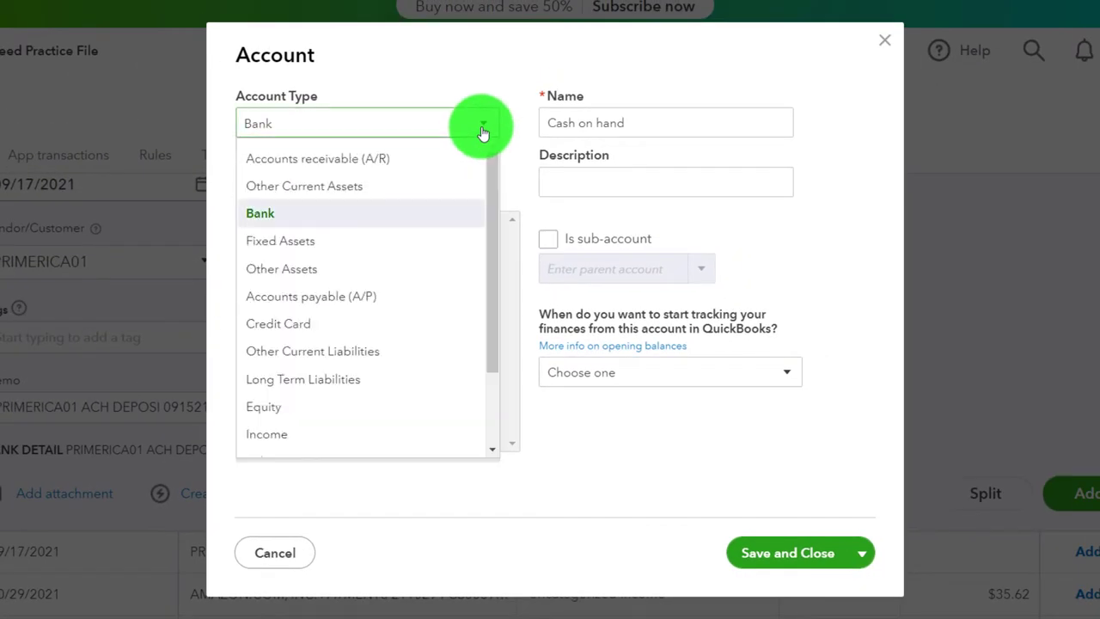
pyautogui.scroll(-2, 437, 290)
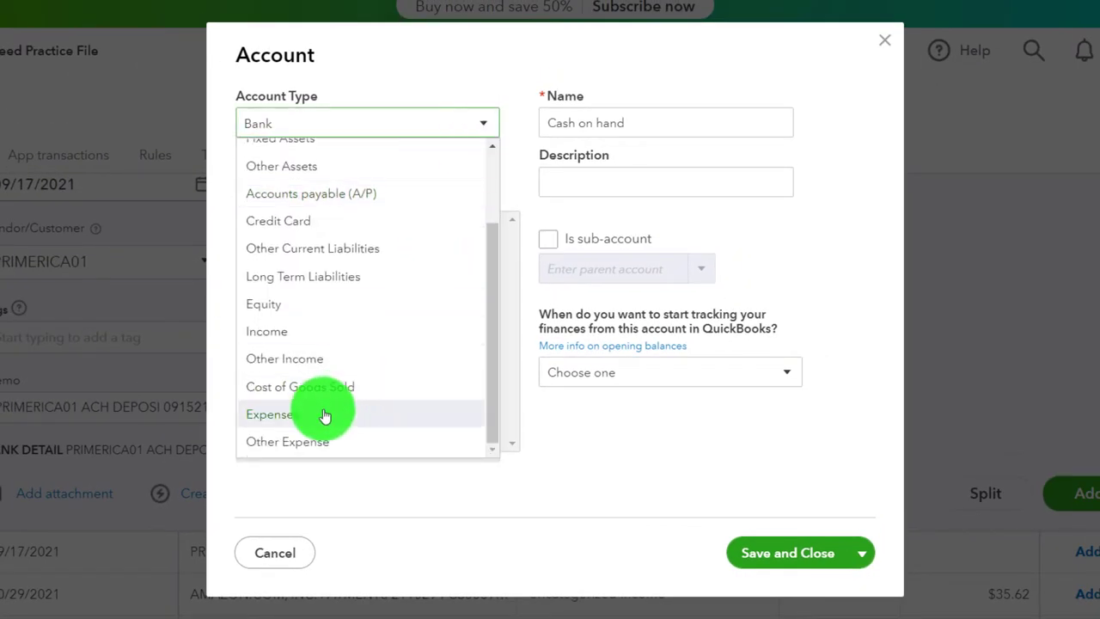
pyautogui.click(324, 412)
# Set the new expense account's detail type to Repair & Maintenance.
pyautogui.click(471, 178)
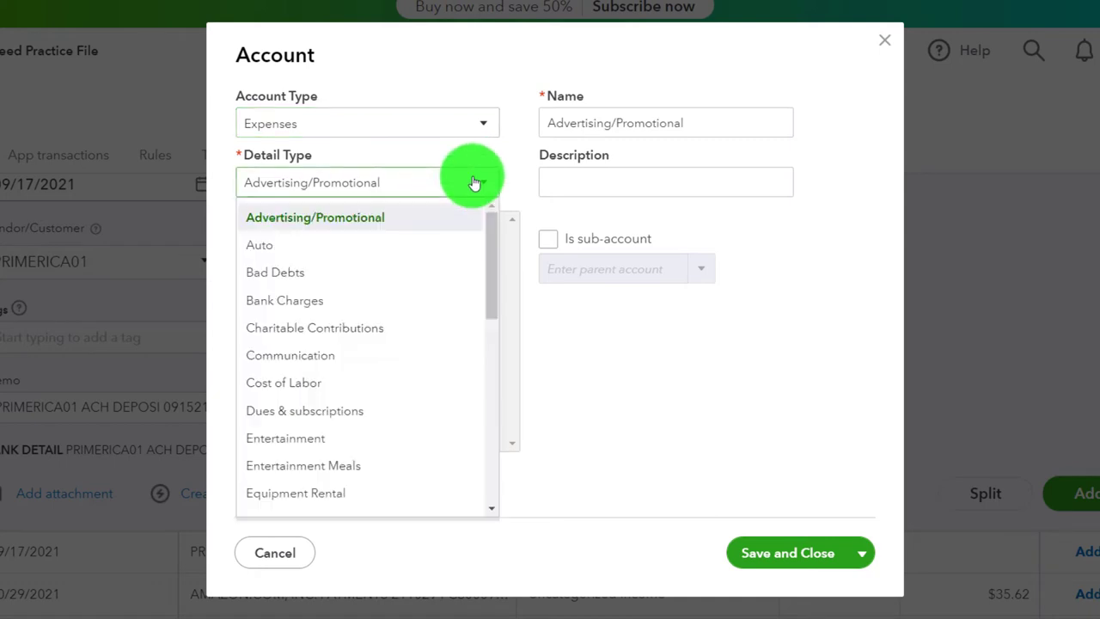
pyautogui.scroll(-2, 455, 331)
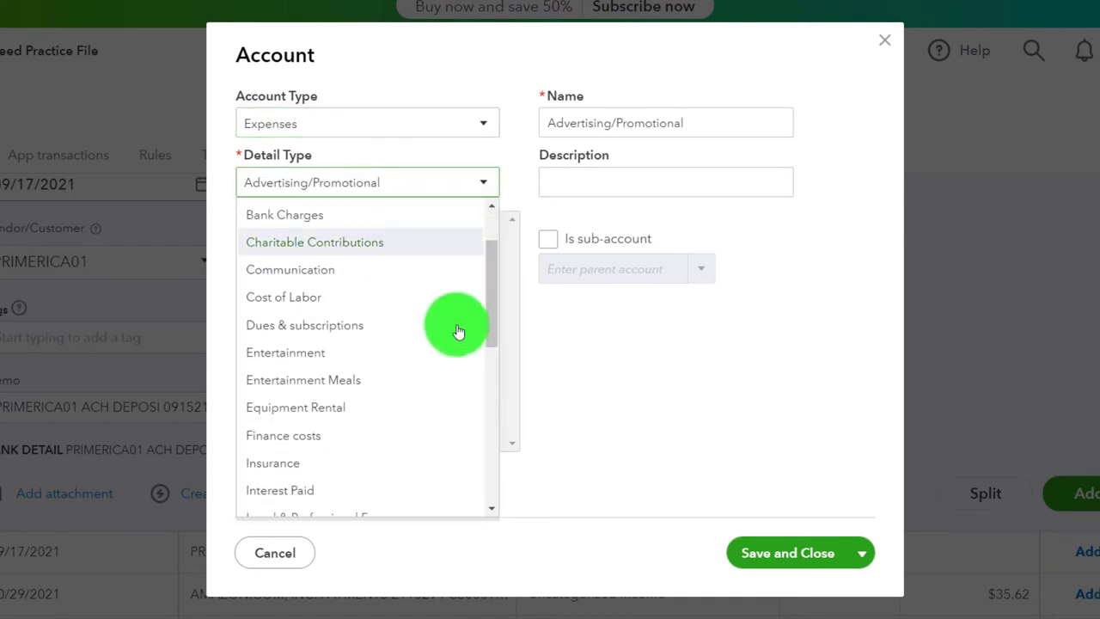
pyautogui.scroll(-4, 445, 357)
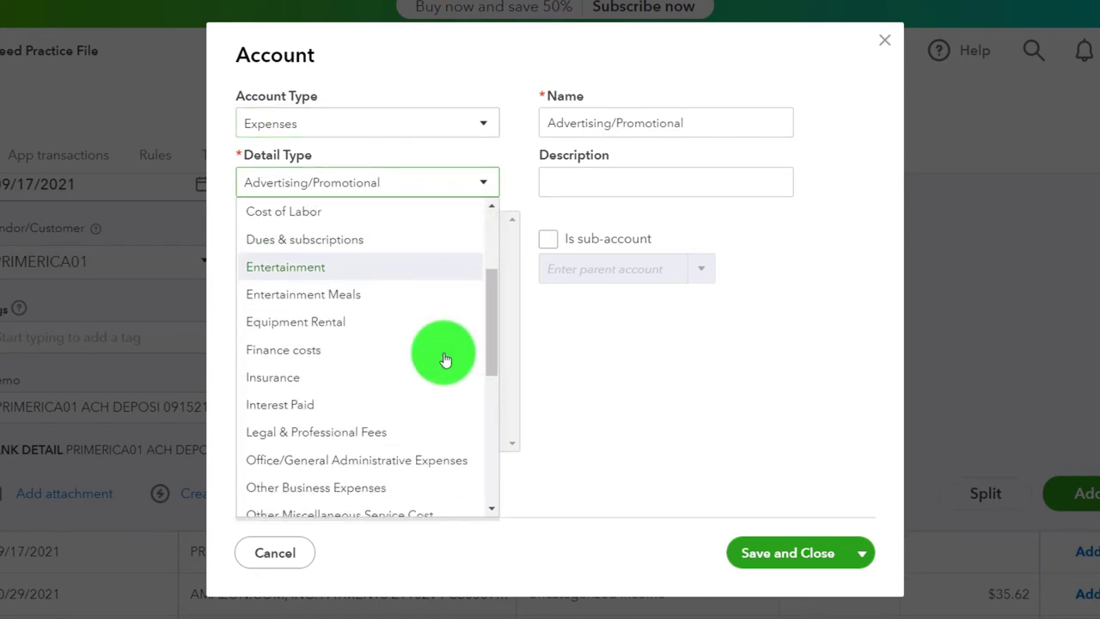
pyautogui.scroll(-2, 444, 359)
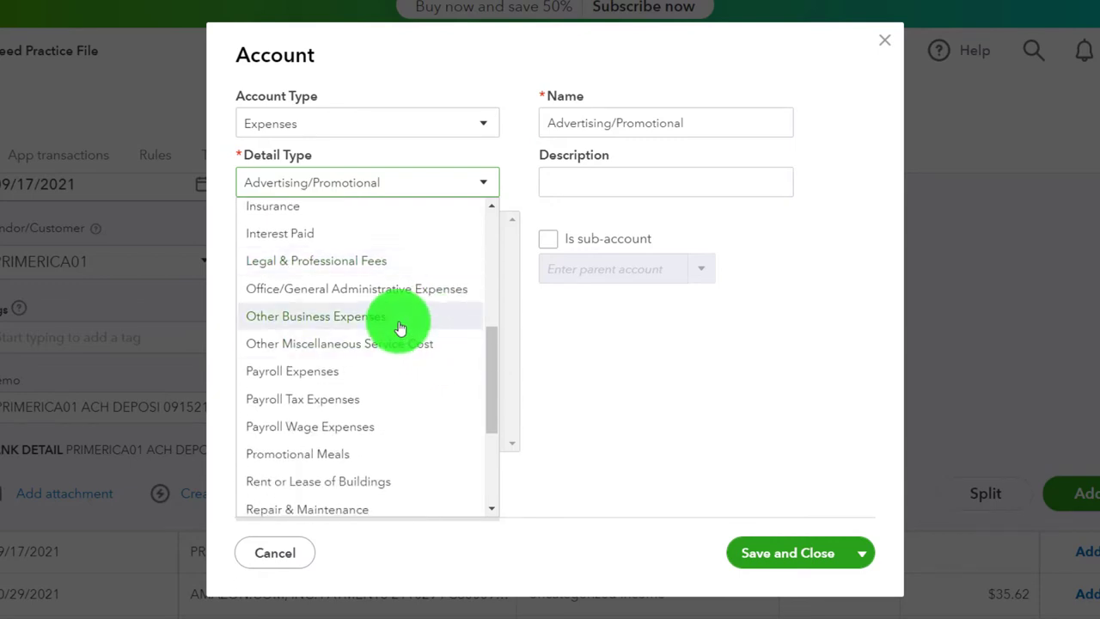
pyautogui.scroll(-2, 400, 373)
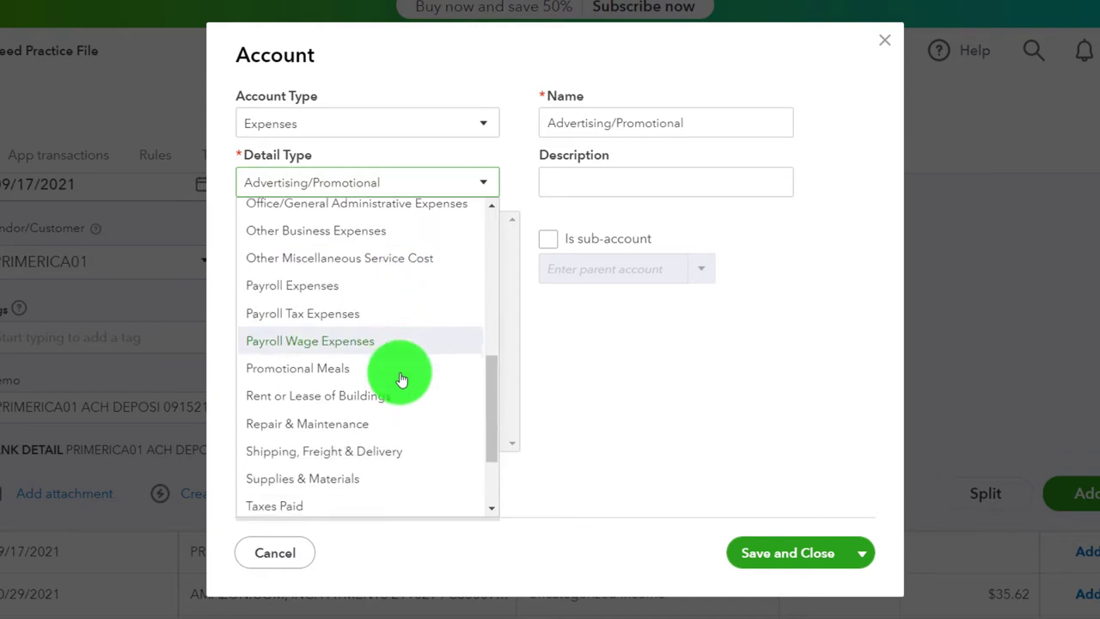
pyautogui.click(405, 422)
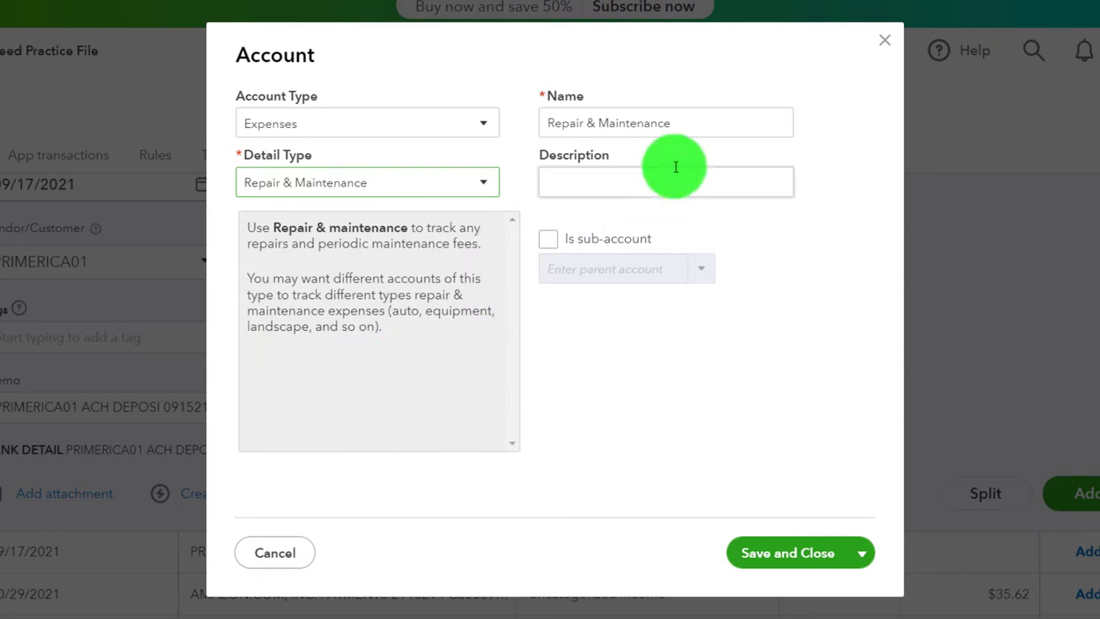
# Name the new account Repair & Maintenance L1, save it as the category, and assign class L1 to the transaction.
pyautogui.click(688, 126)
pyautogui.click(689, 128)
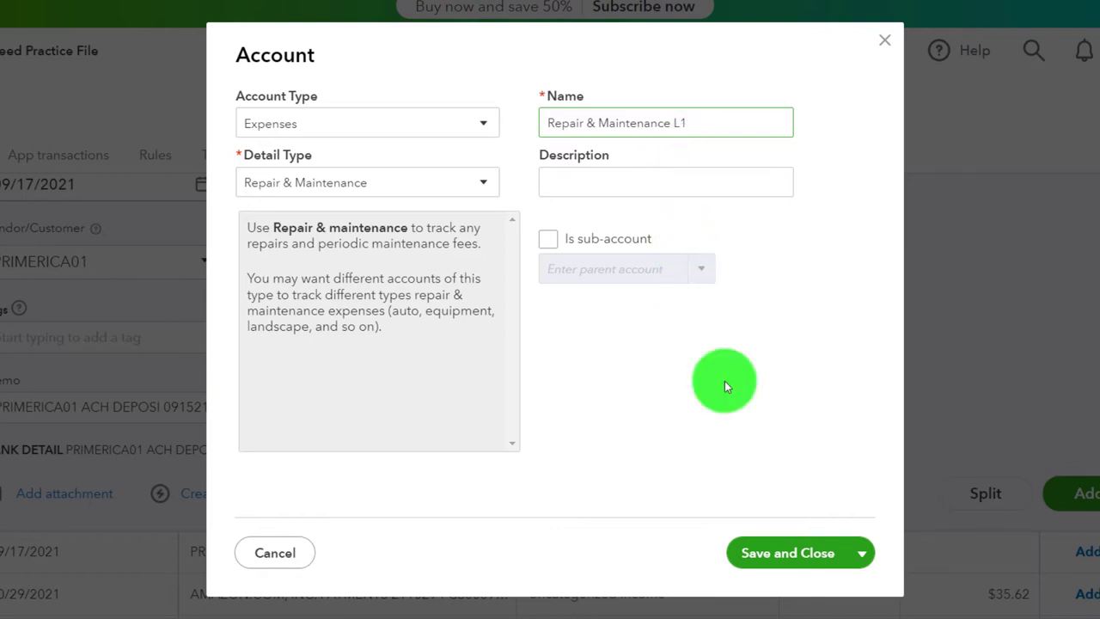
pyautogui.click(784, 557)
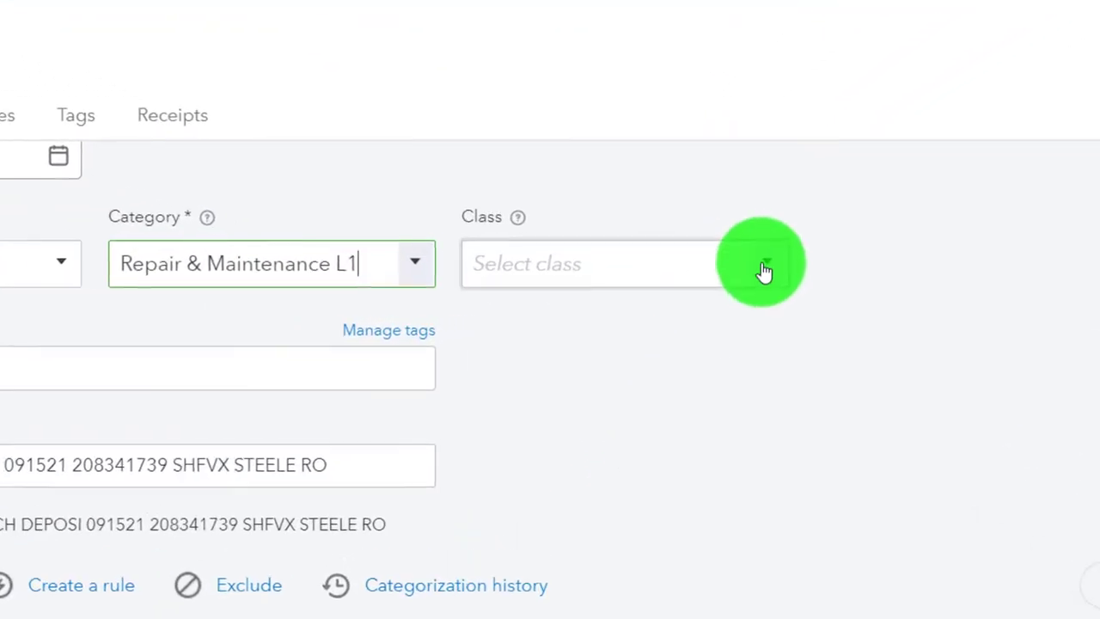
pyautogui.click(680, 283)
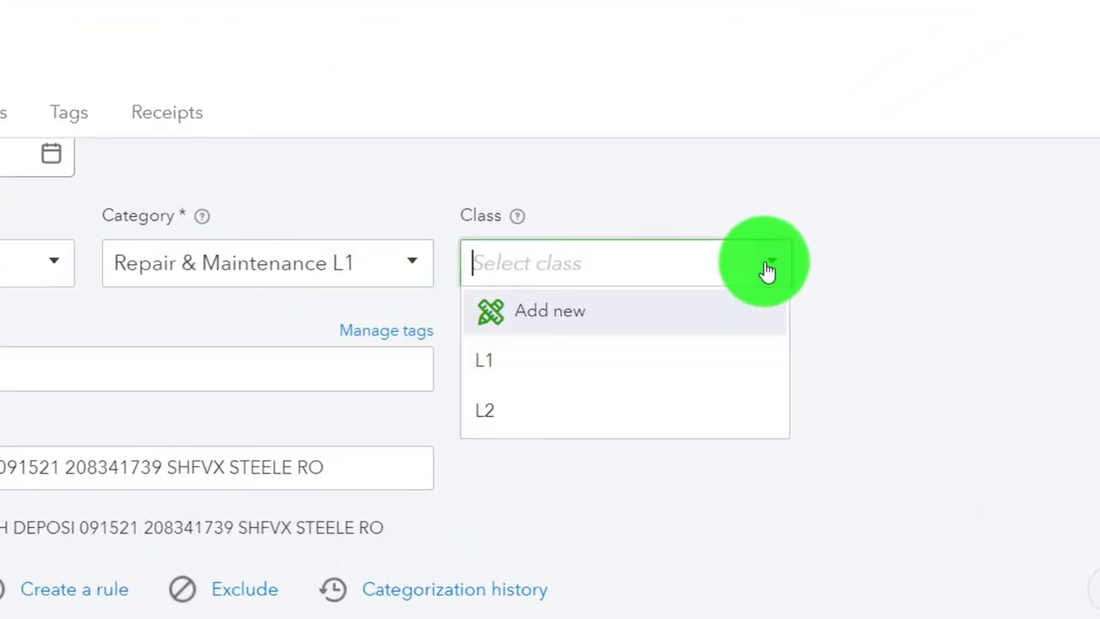
pyautogui.click(551, 367)
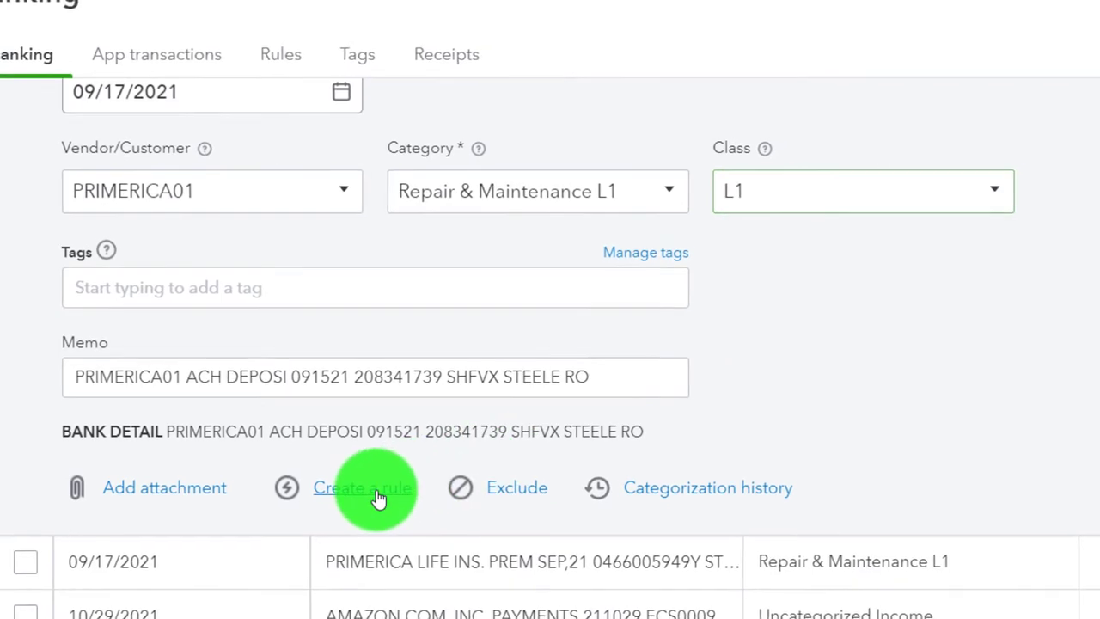
# Create a bank rule from the expanded transaction and name it PRIMERICA01.
pyautogui.click(371, 488)
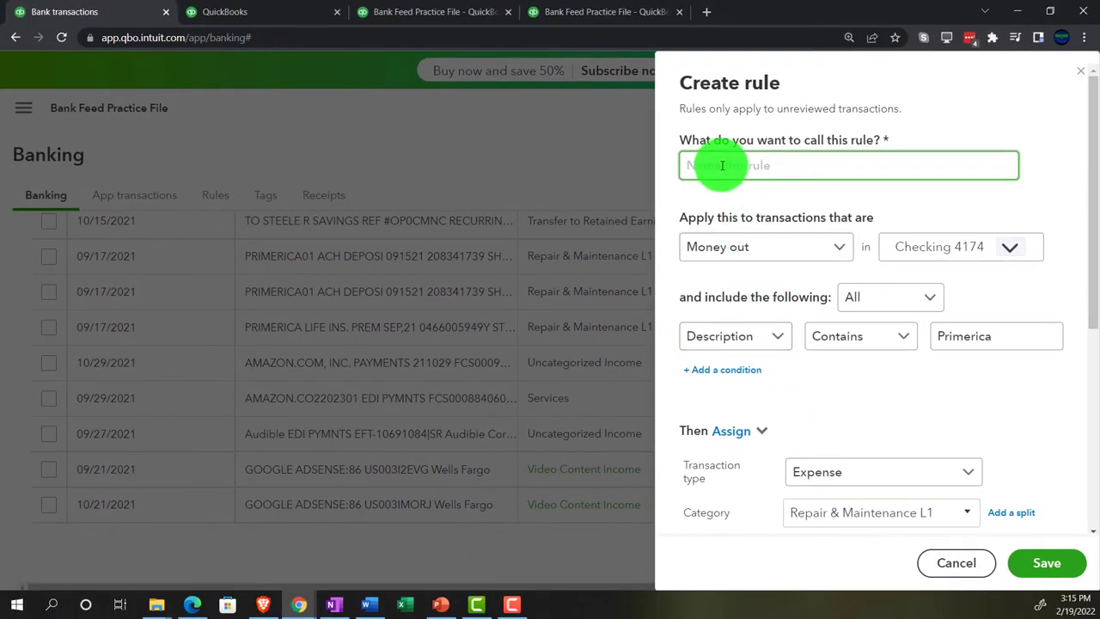
pyautogui.click(722, 165)
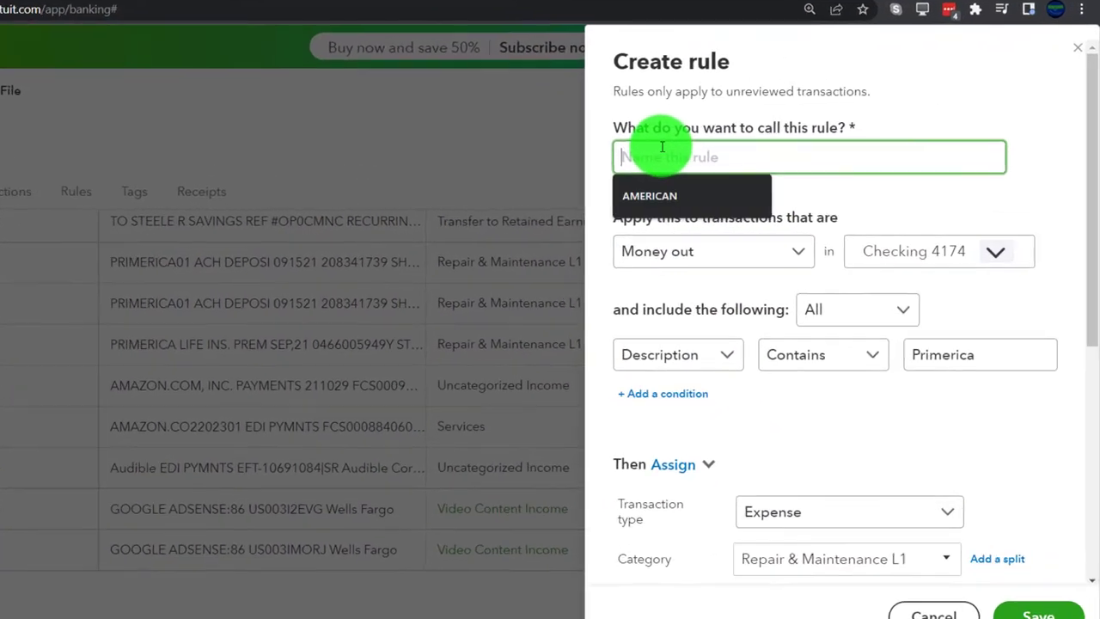
pyautogui.write('PRIMERICA01')
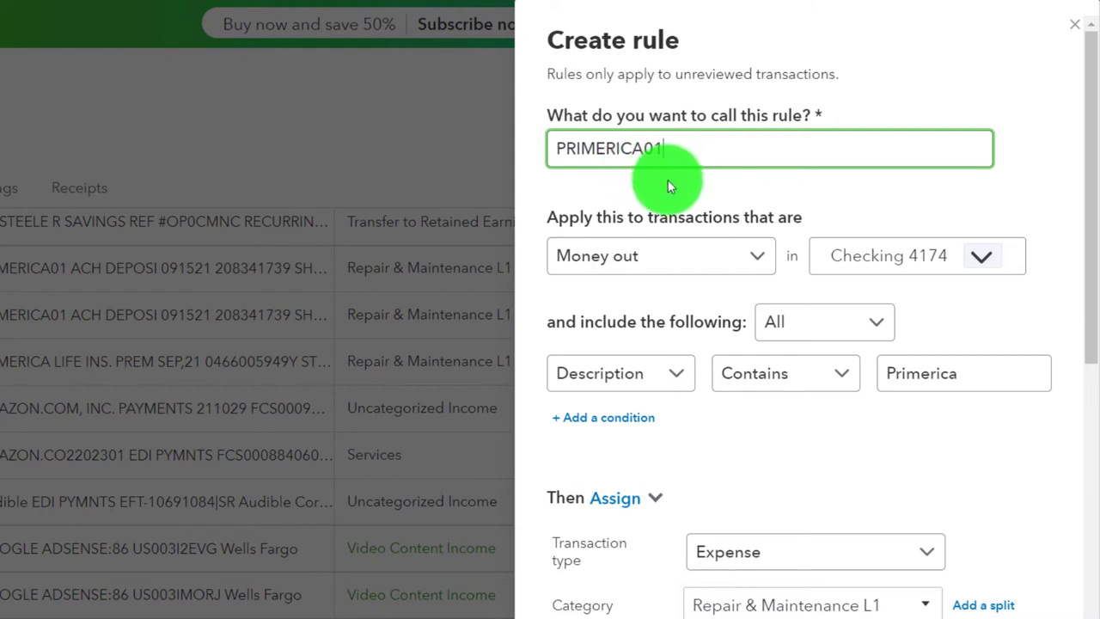
# Examine the rule's choices for bank account, condition inclusion and description matching without changing them.
pyautogui.click(980, 268)
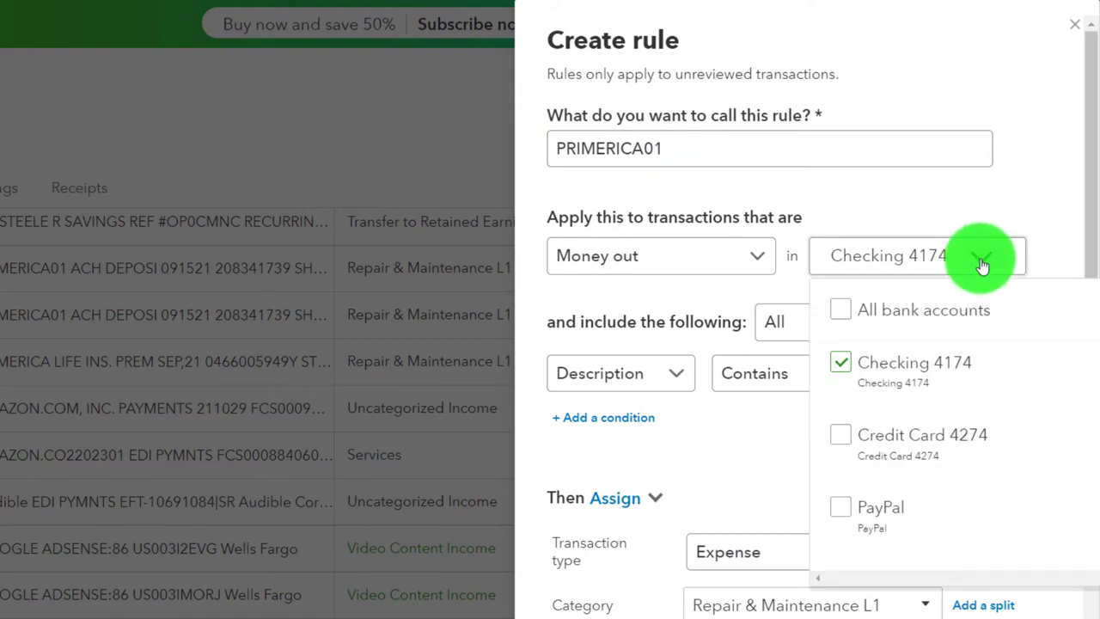
pyautogui.click(982, 267)
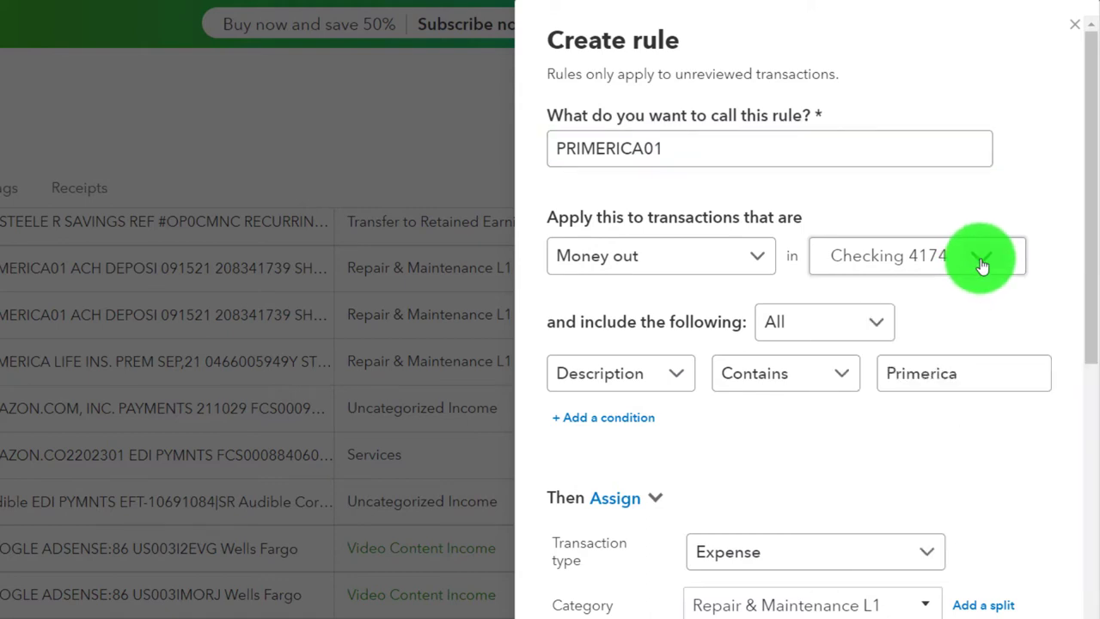
pyautogui.click(877, 326)
pyautogui.click(878, 327)
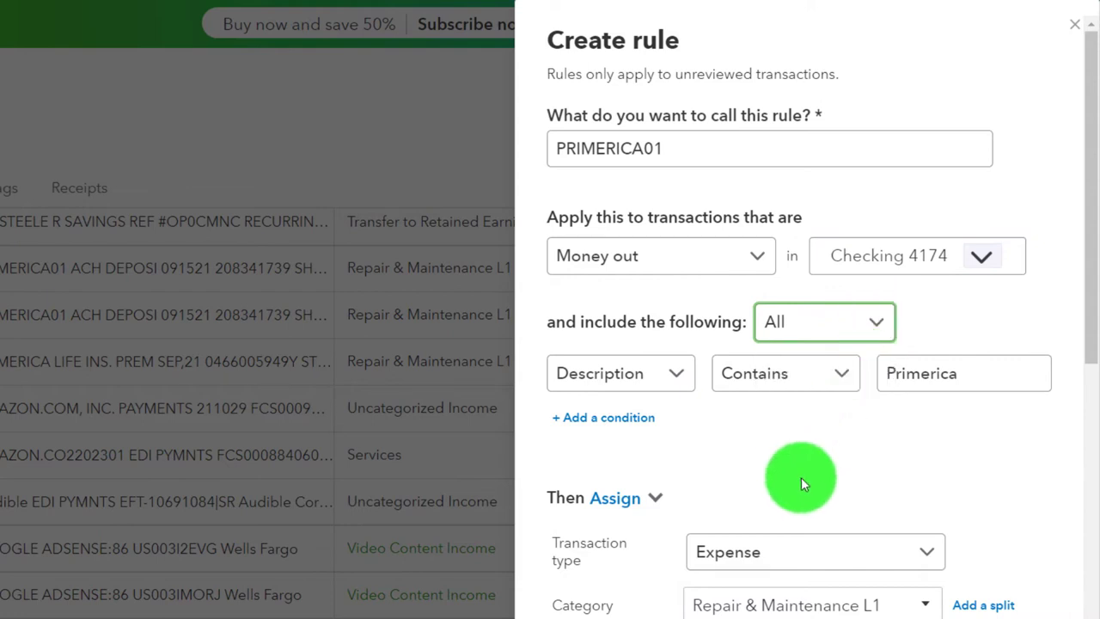
pyautogui.click(839, 385)
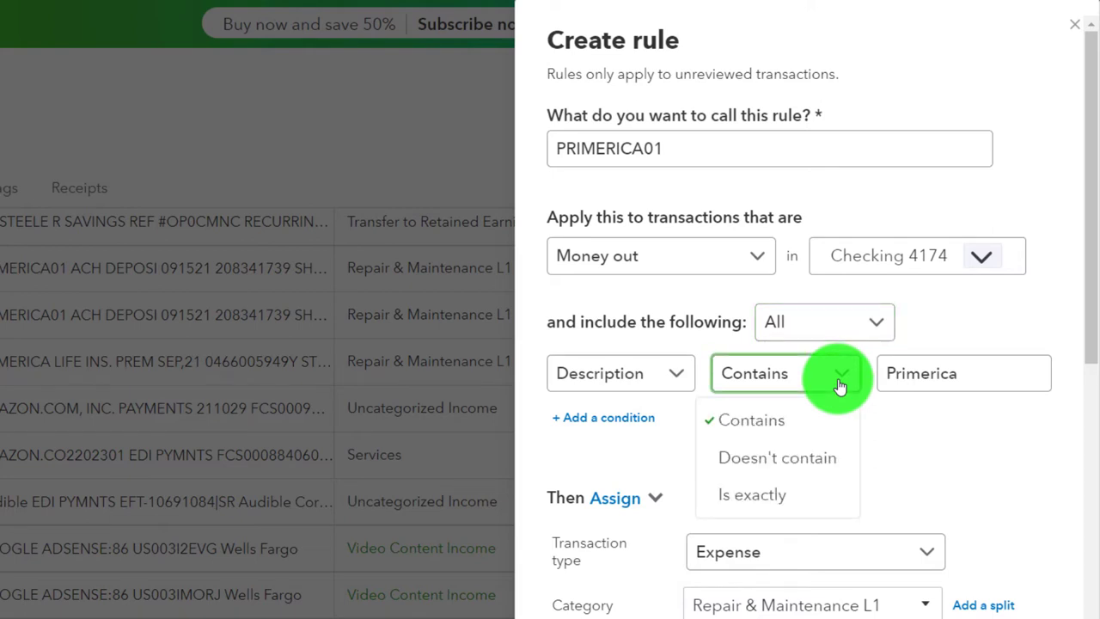
pyautogui.click(840, 385)
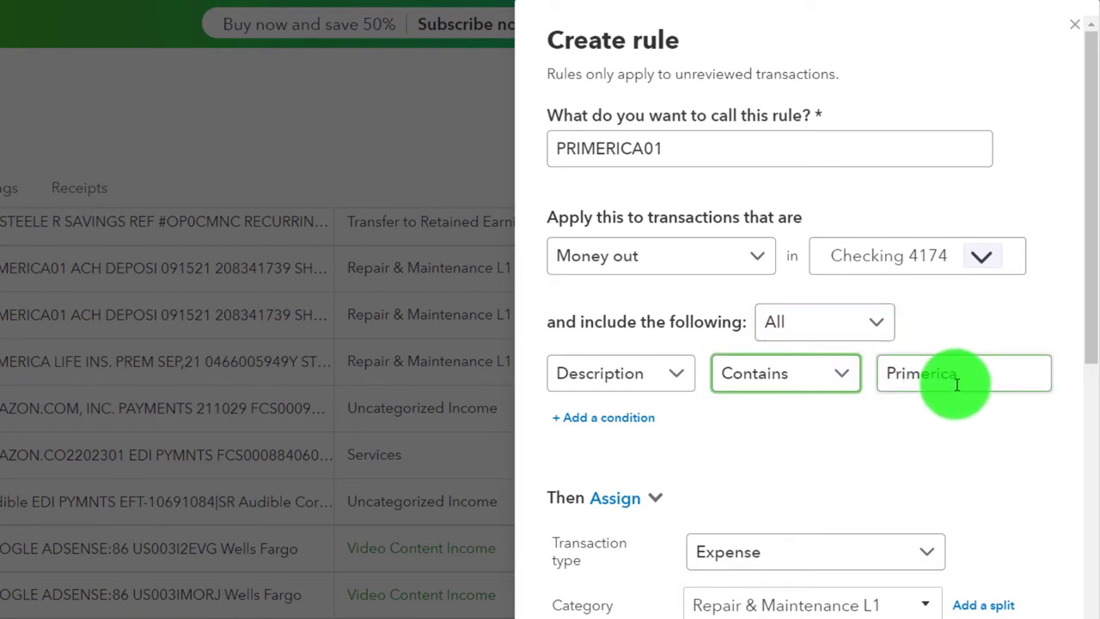
# Copy the rule name into the description condition so the rule matches descriptions containing PRIMERICA01.
pyautogui.click(659, 155)
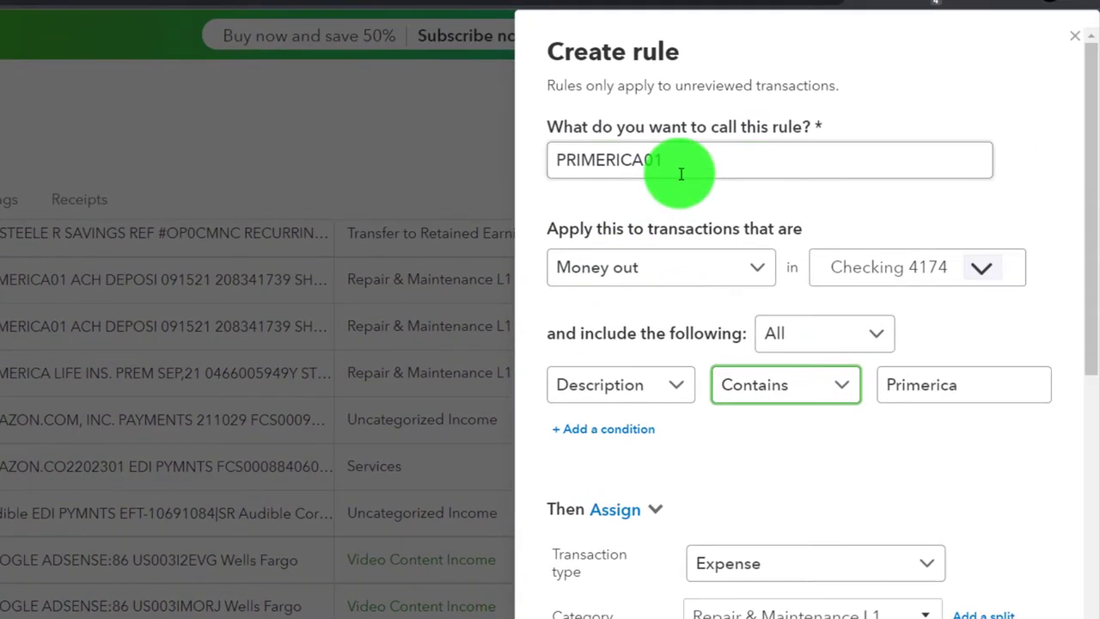
pyautogui.moveTo(680, 163); pyautogui.dragTo(545, 163)
pyautogui.hotkey('ctrl', 'c')
pyautogui.moveTo(994, 398); pyautogui.dragTo(848, 380)
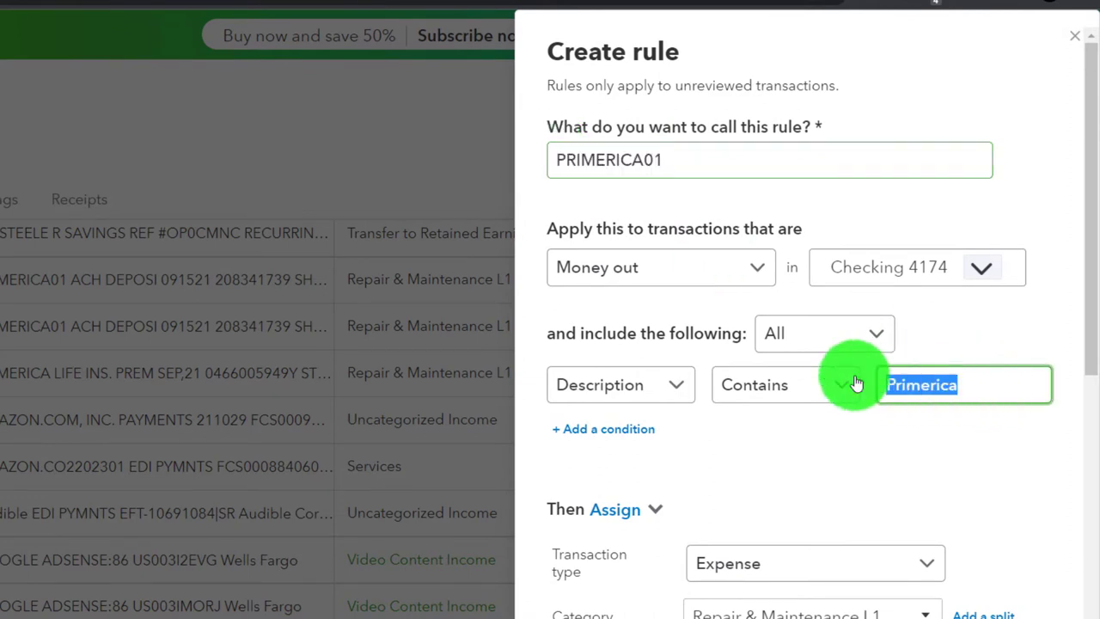
pyautogui.hotkey('ctrl', 'v')
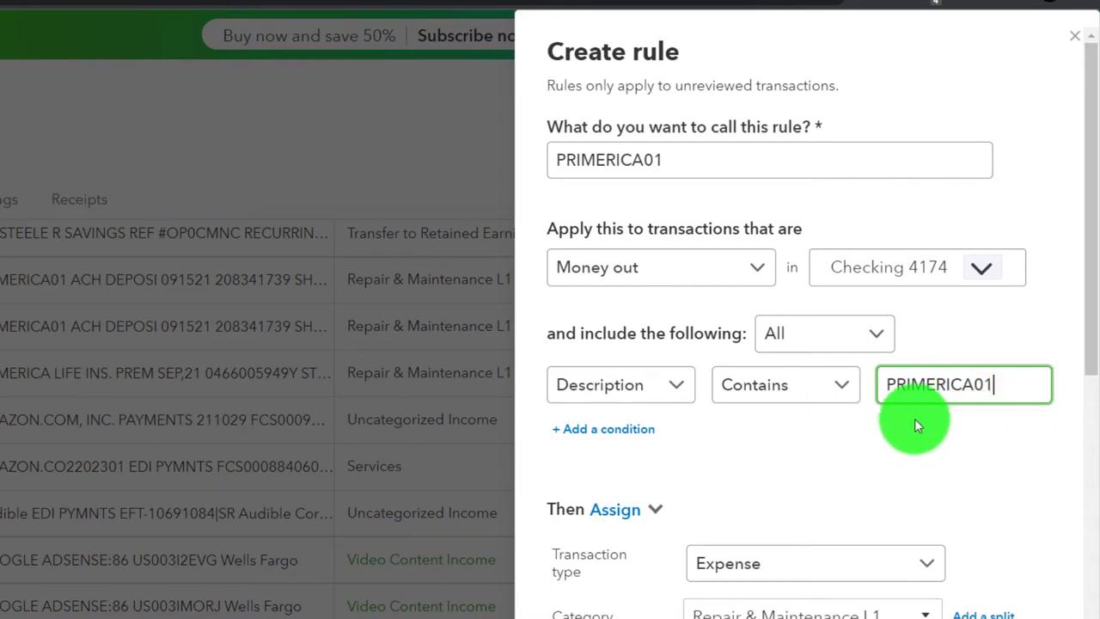
pyautogui.click(836, 391)
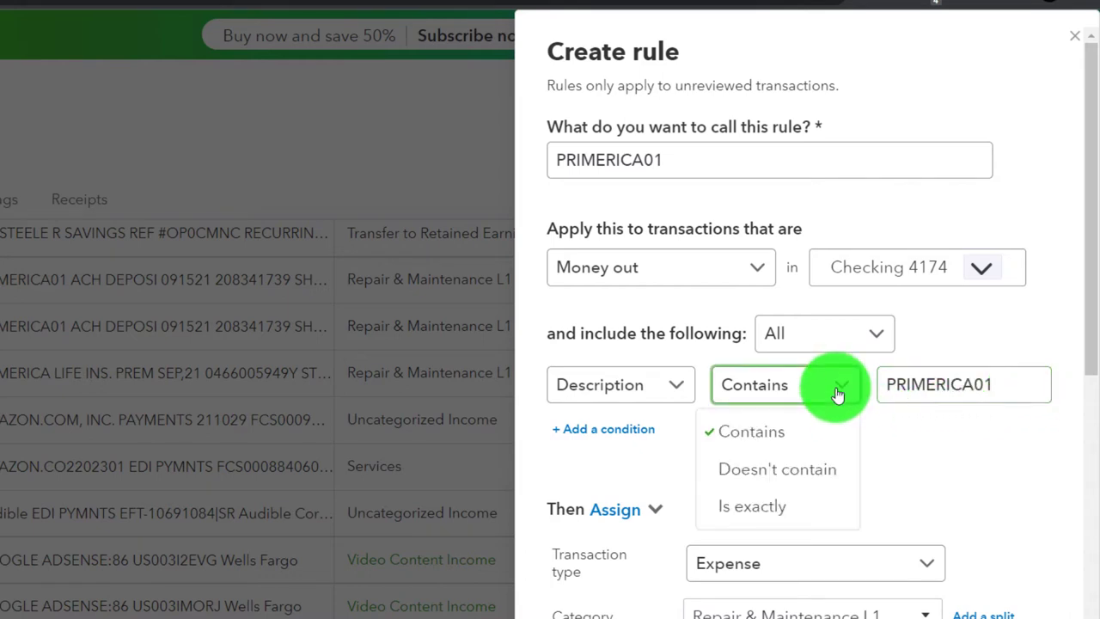
pyautogui.click(838, 391)
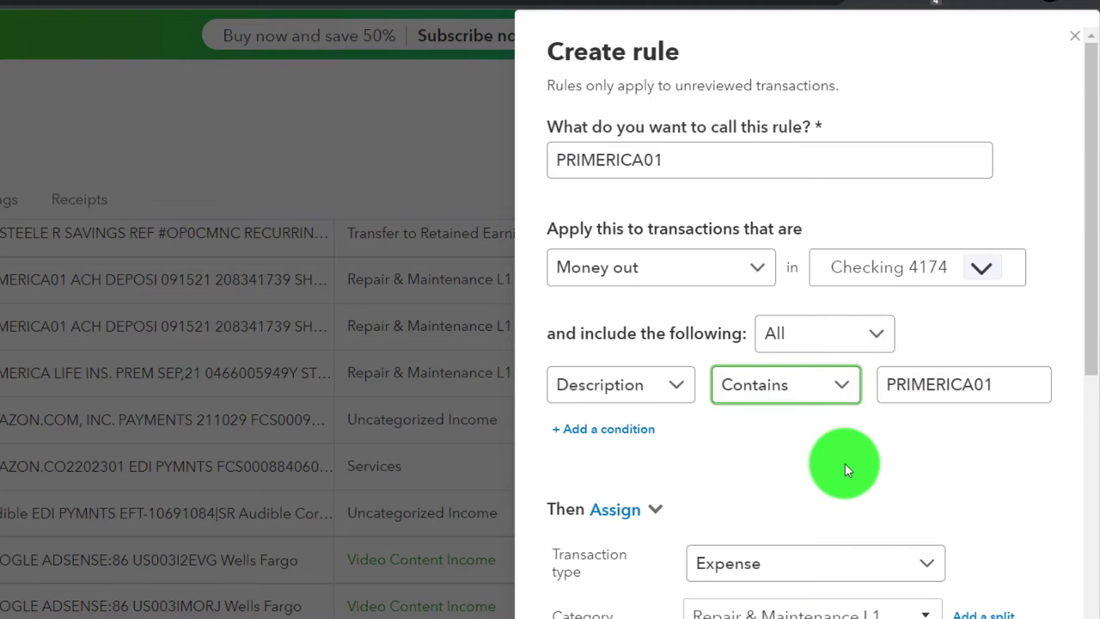
# Review the rule's assigned type, category, payee, class, memo and auto-add settings, and save the rule.
pyautogui.scroll(-1, 845, 468)
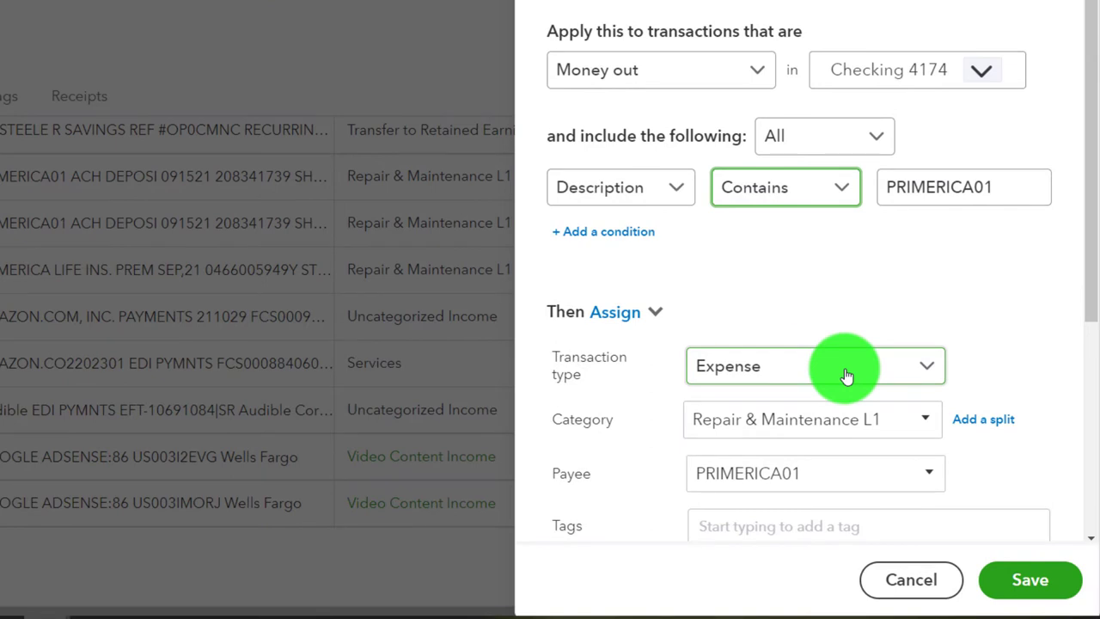
pyautogui.scroll(-1, 847, 375)
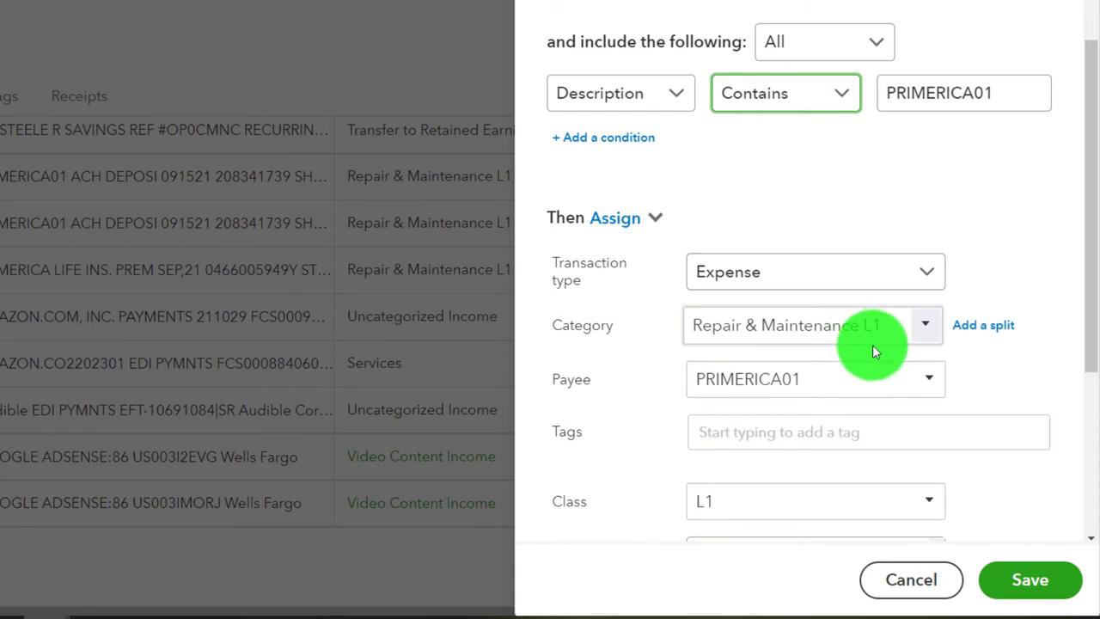
pyautogui.scroll(-1, 878, 342)
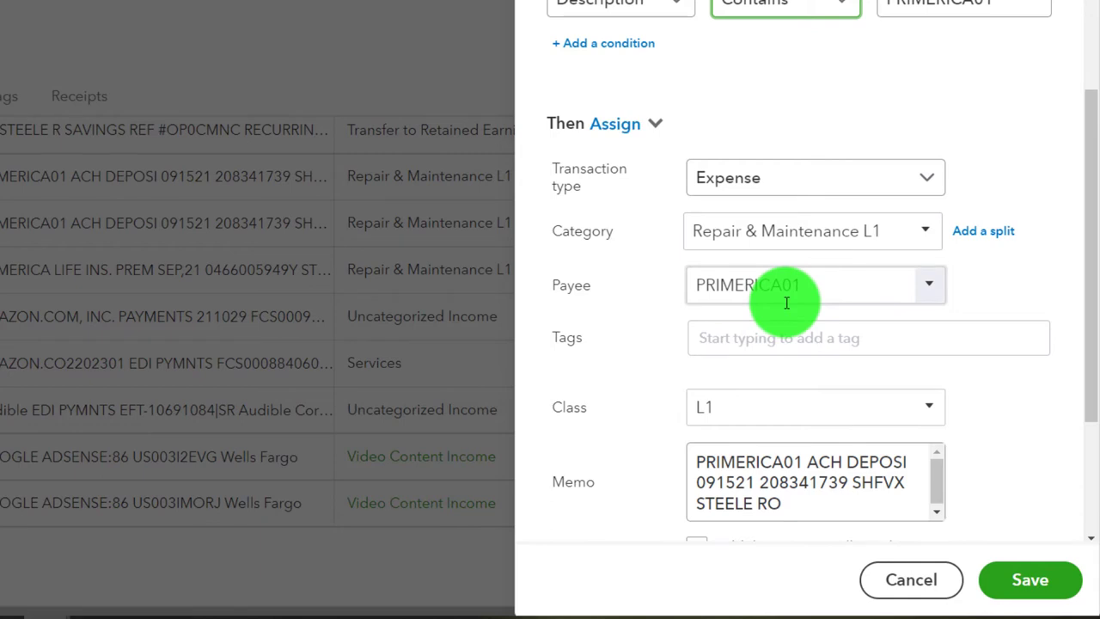
pyautogui.scroll(-1, 786, 302)
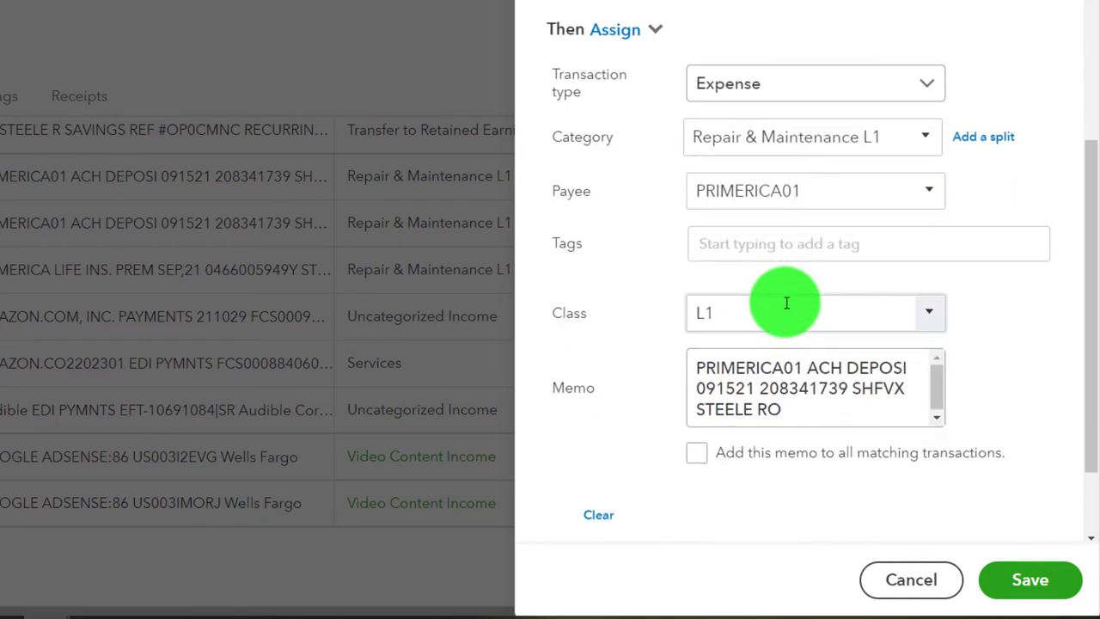
pyautogui.scroll(-1, 787, 302)
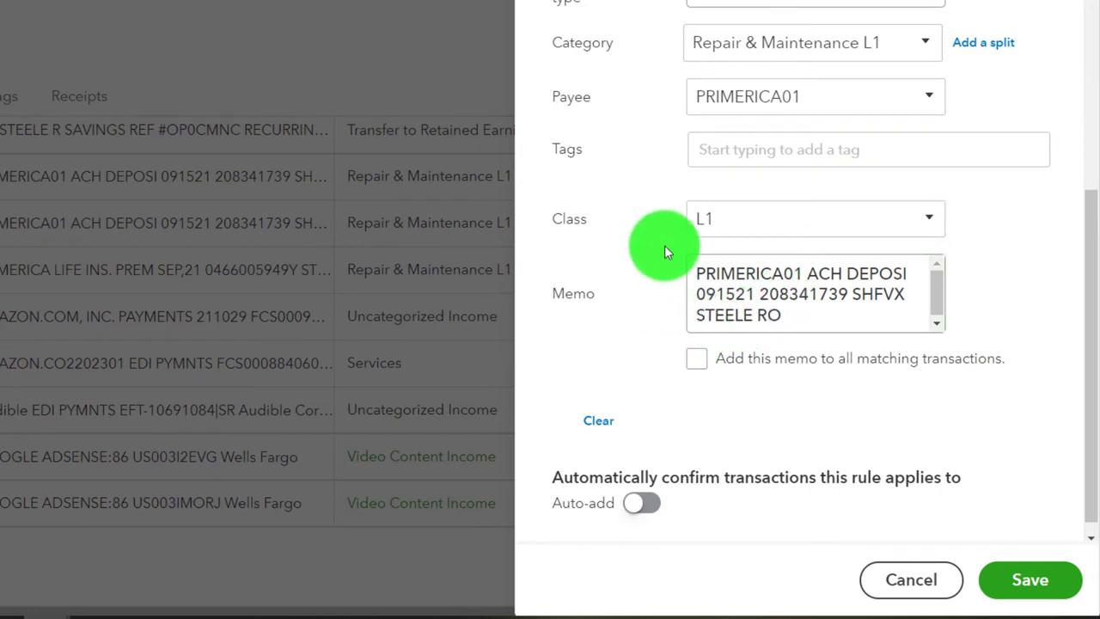
pyautogui.scroll(-1, 664, 245)
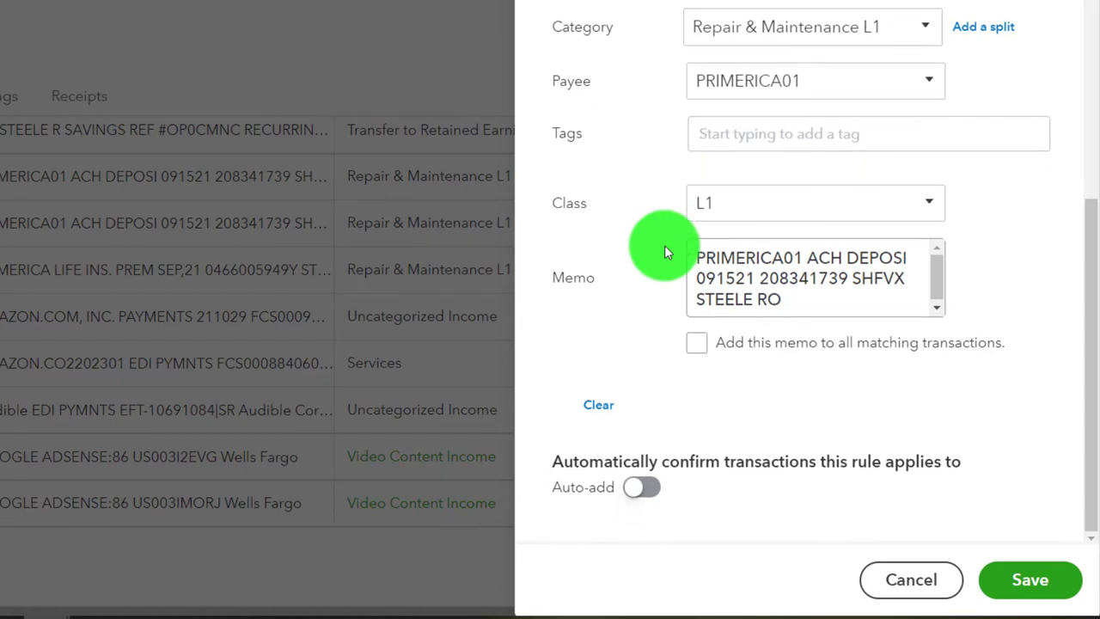
pyautogui.click(1032, 582)
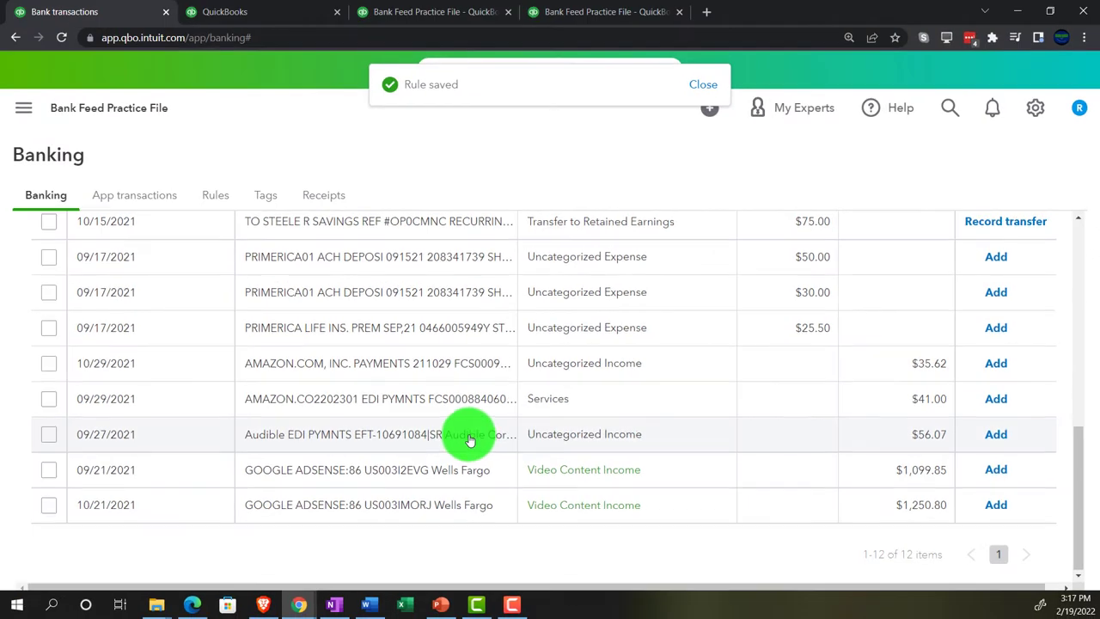
# Expand the 09/17/2021 PRIMERICA LIFE INS. PREM transaction to show its categorization details.
pyautogui.scroll(2, 425, 351)
pyautogui.scroll(1, 467, 430)
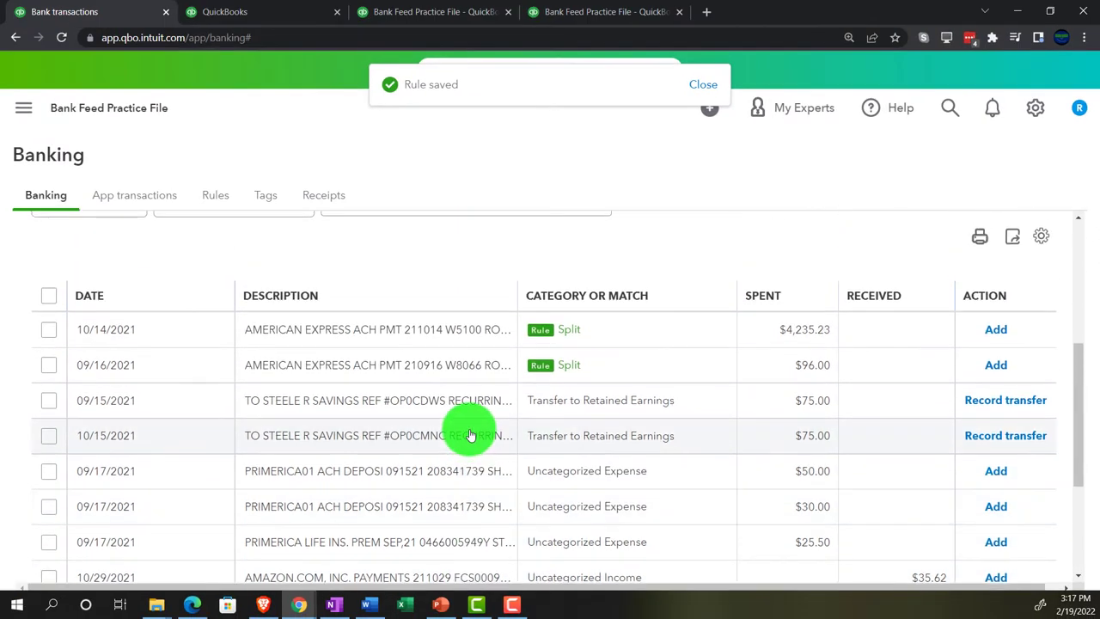
pyautogui.scroll(-1, 468, 439)
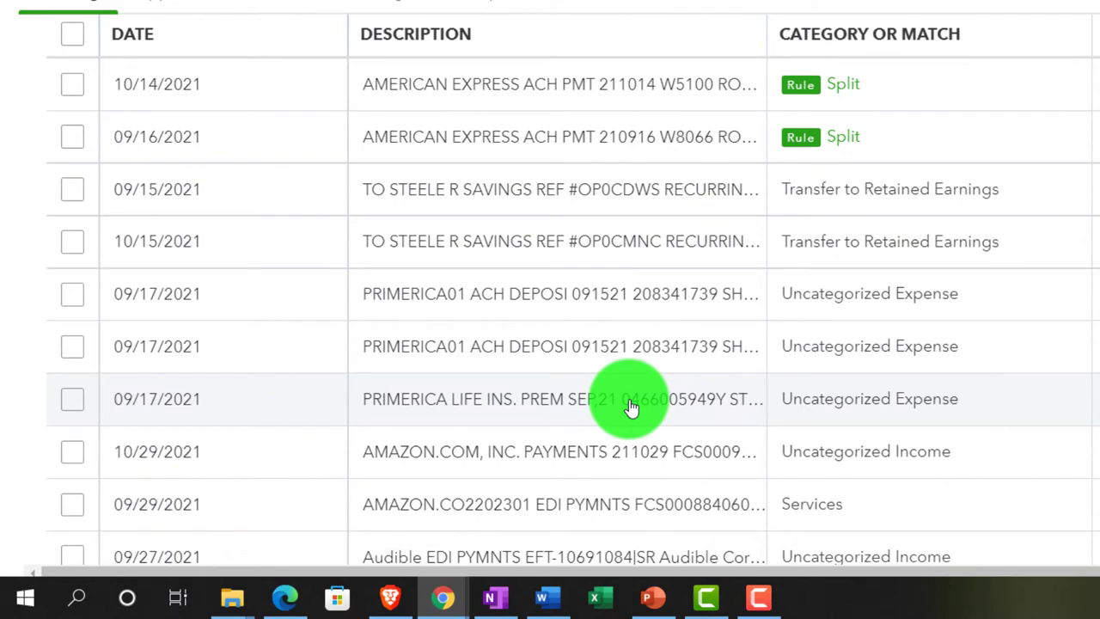
pyautogui.click(631, 407)
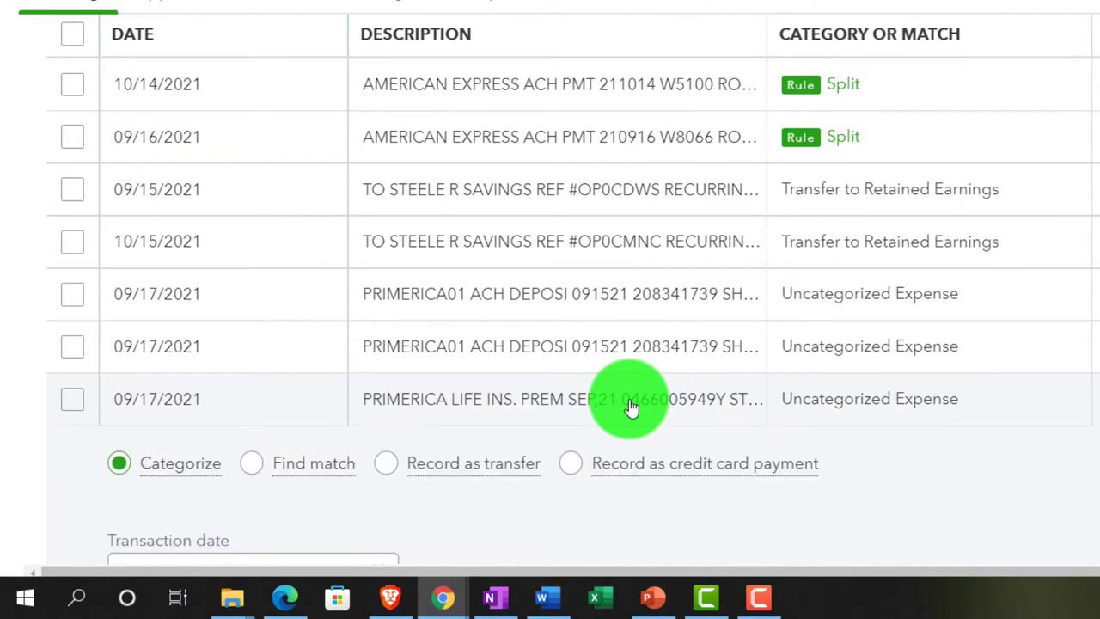
pyautogui.scroll(-4, 632, 407)
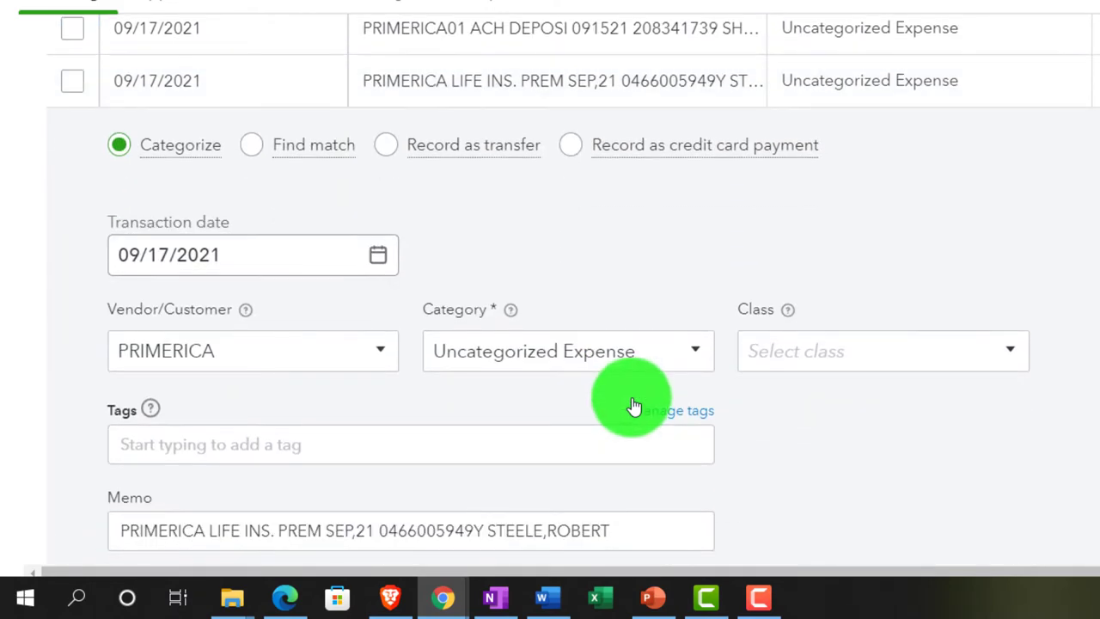
pyautogui.scroll(-1, 507, 400)
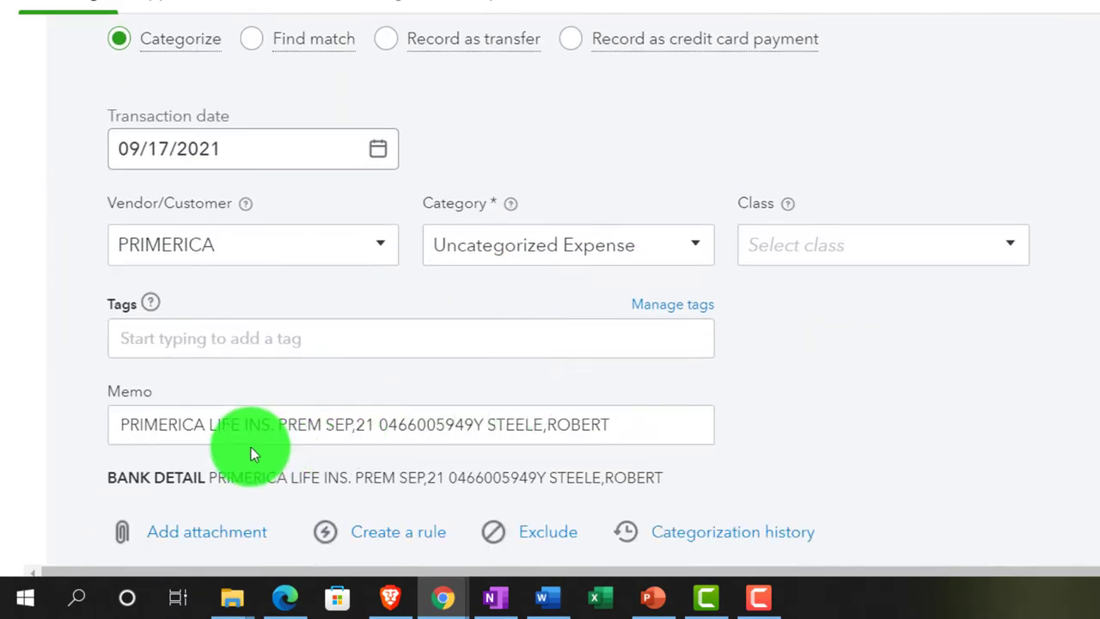
# Copy PRIMERICA LIFE from the memo into the transaction's payee and save it as a new vendor.
pyautogui.click(245, 424)
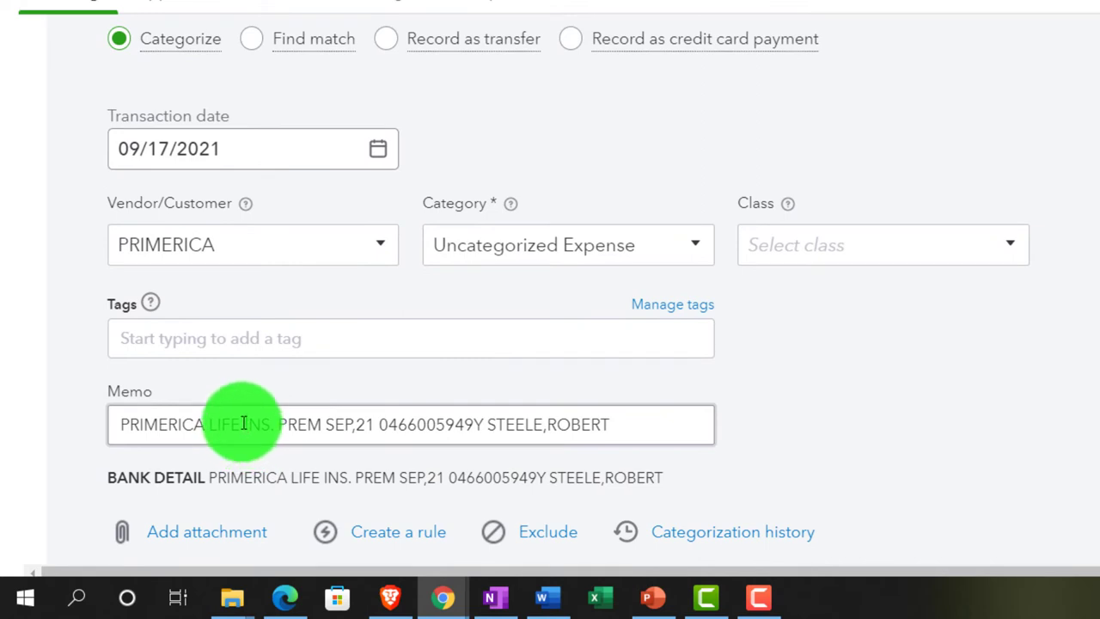
pyautogui.moveTo(244, 424); pyautogui.dragTo(115, 419)
pyautogui.hotkey('ctrl', 'c')
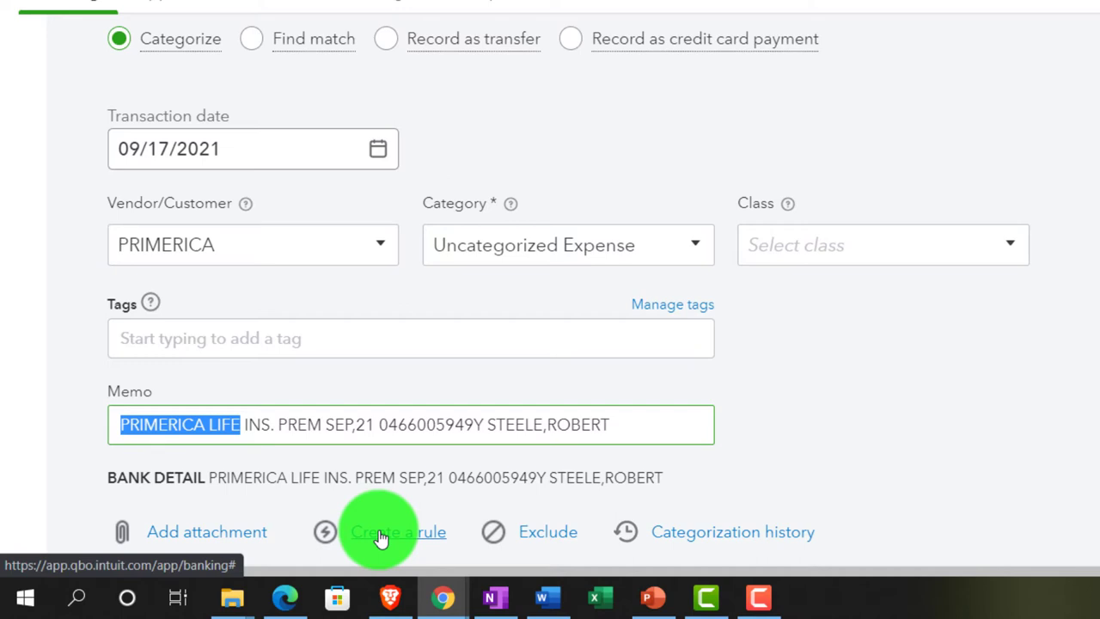
pyautogui.moveTo(216, 244); pyautogui.dragTo(94, 225)
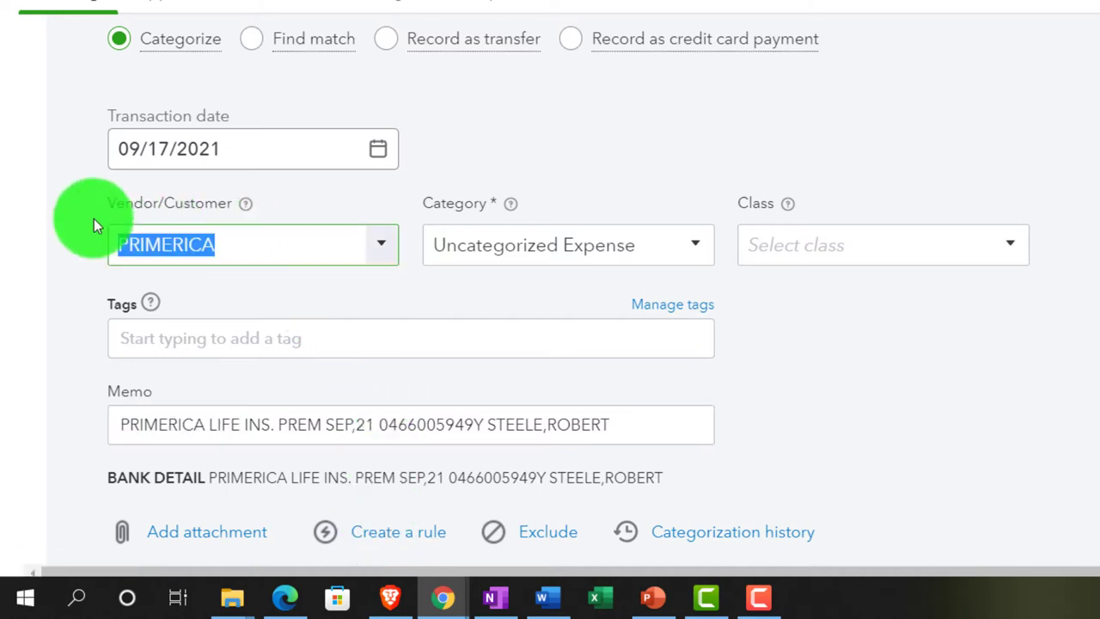
pyautogui.hotkey('ctrl', 'v')
pyautogui.press('Return')
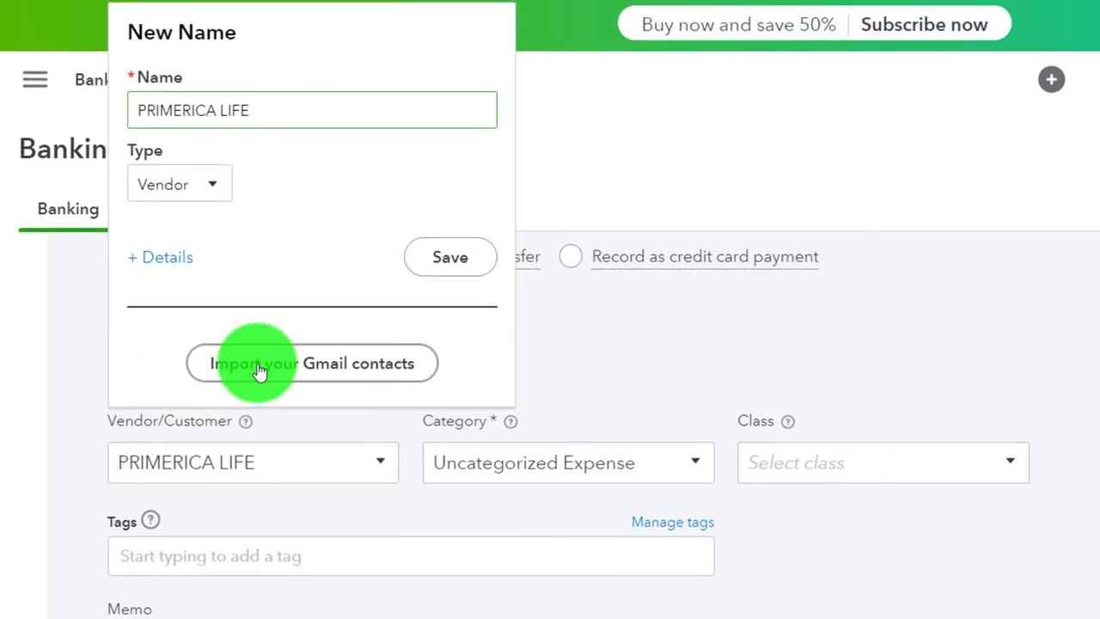
pyautogui.click(429, 280)
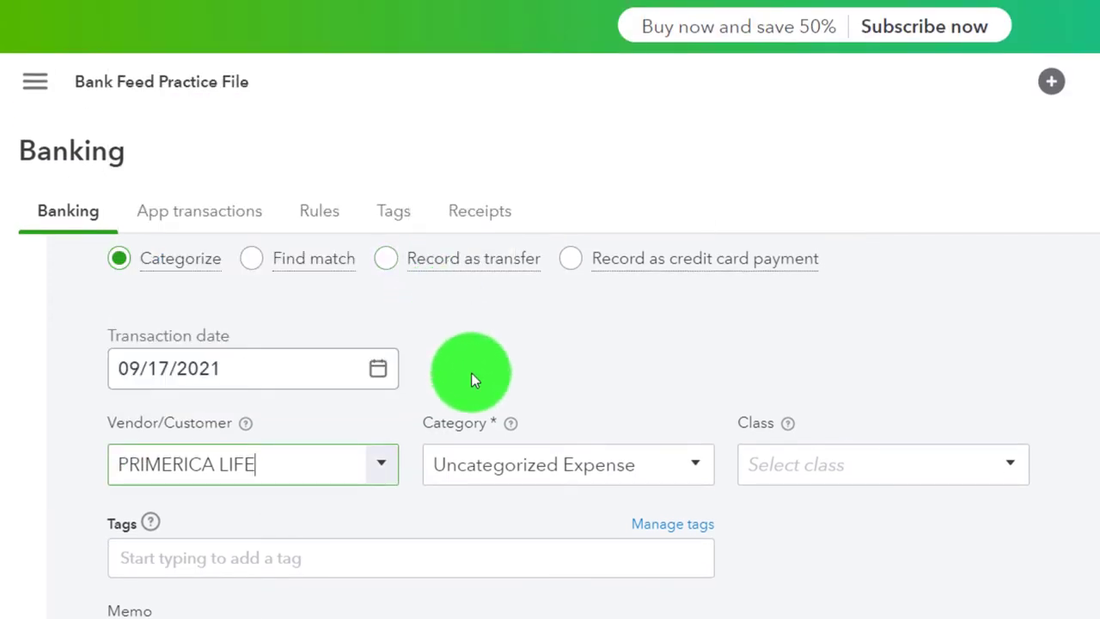
# Add a new account for the transaction's category with account type Expenses and detail type Repair & Maintenance.
pyautogui.click(469, 456)
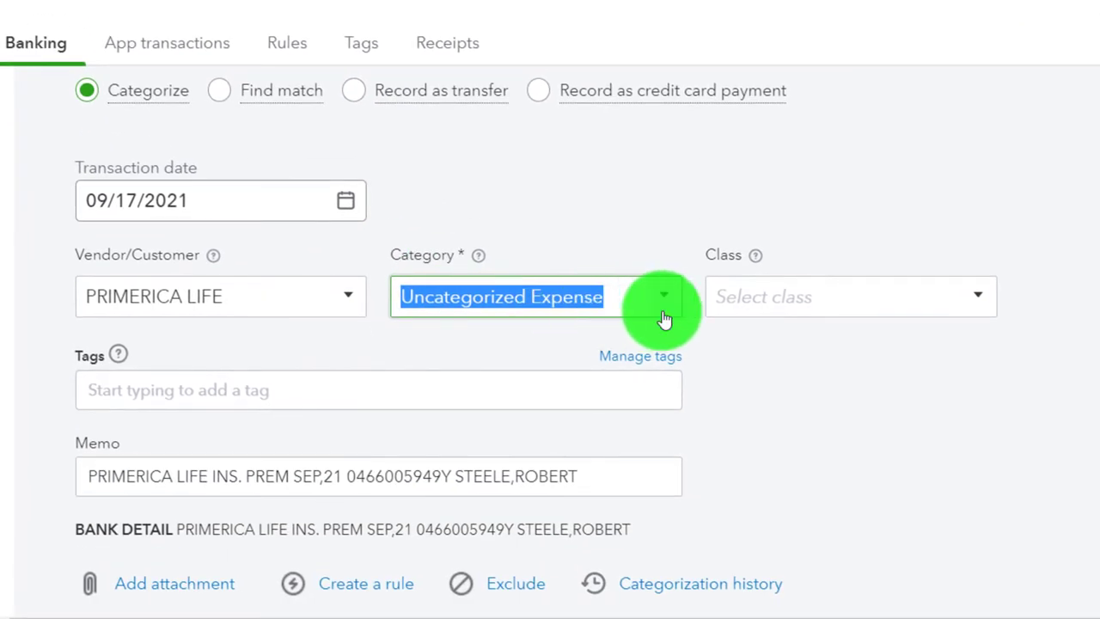
pyautogui.click(664, 318)
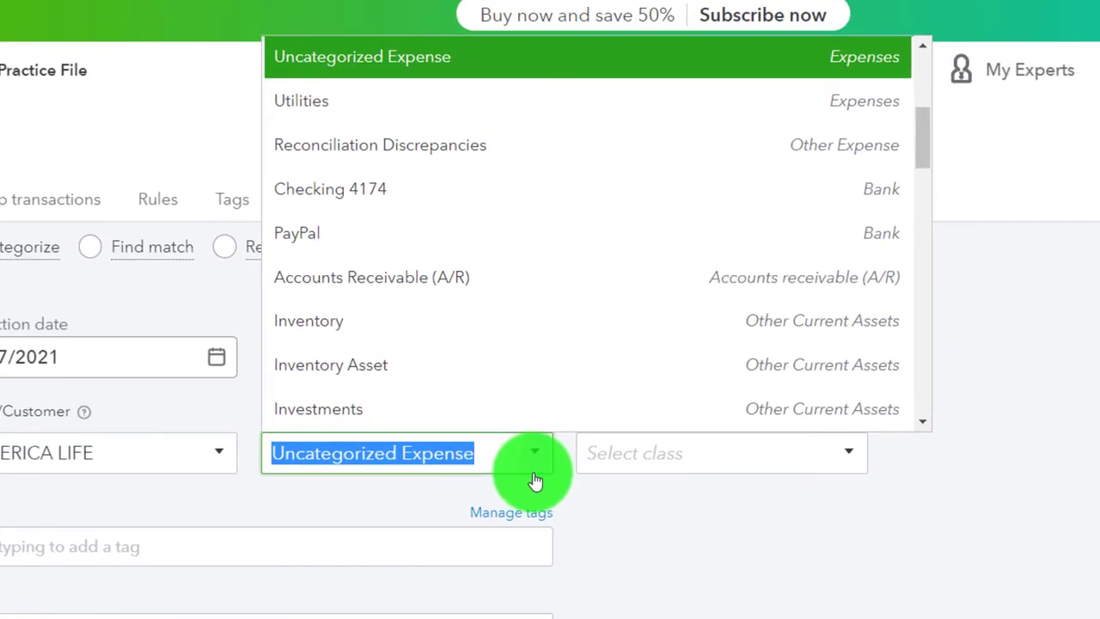
pyautogui.scroll(5, 516, 310)
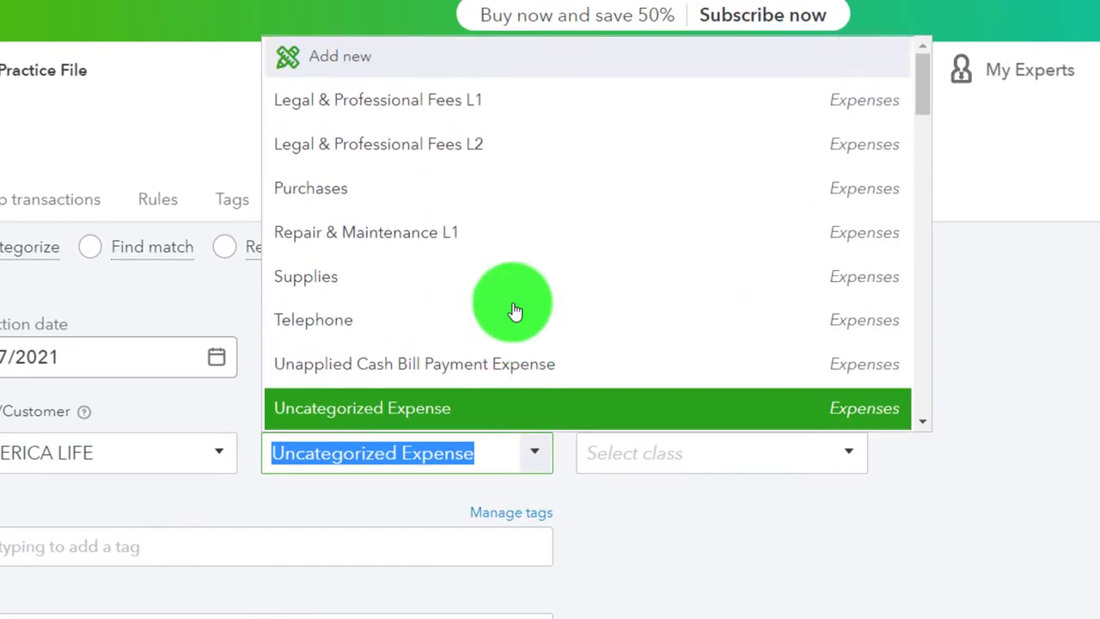
pyautogui.click(369, 60)
pyautogui.click(467, 130)
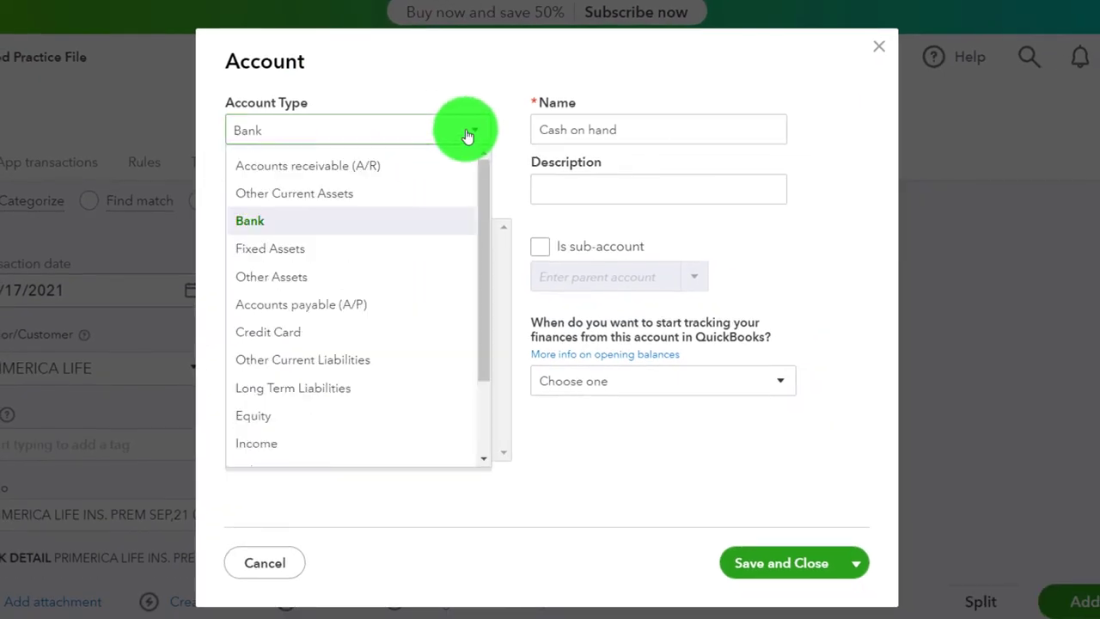
pyautogui.scroll(-1, 379, 337)
pyautogui.scroll(-1, 379, 337)
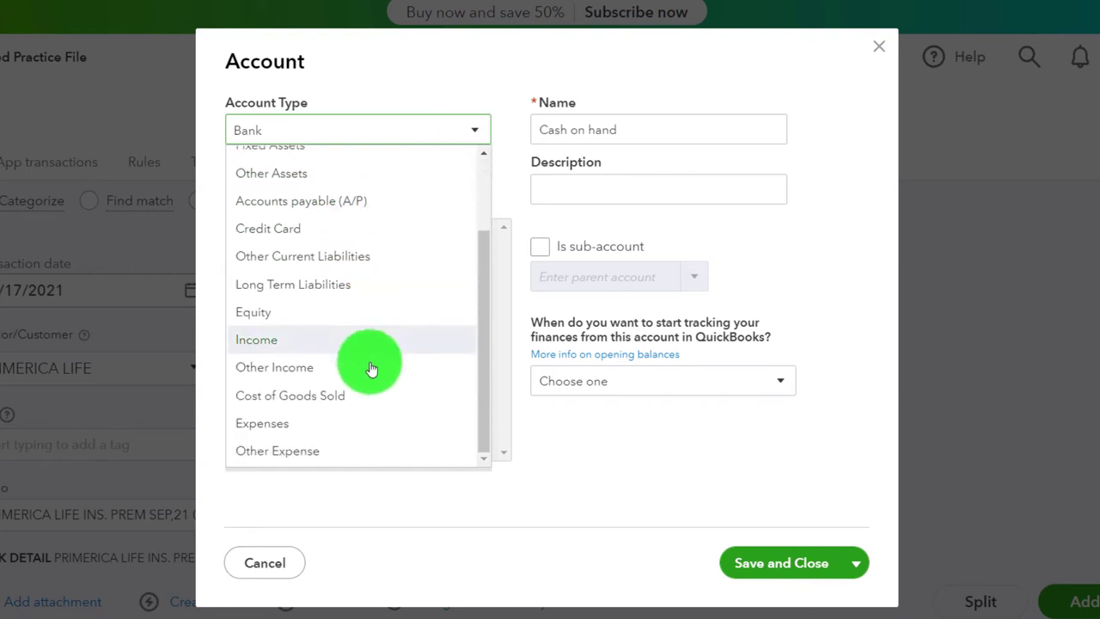
pyautogui.click(341, 424)
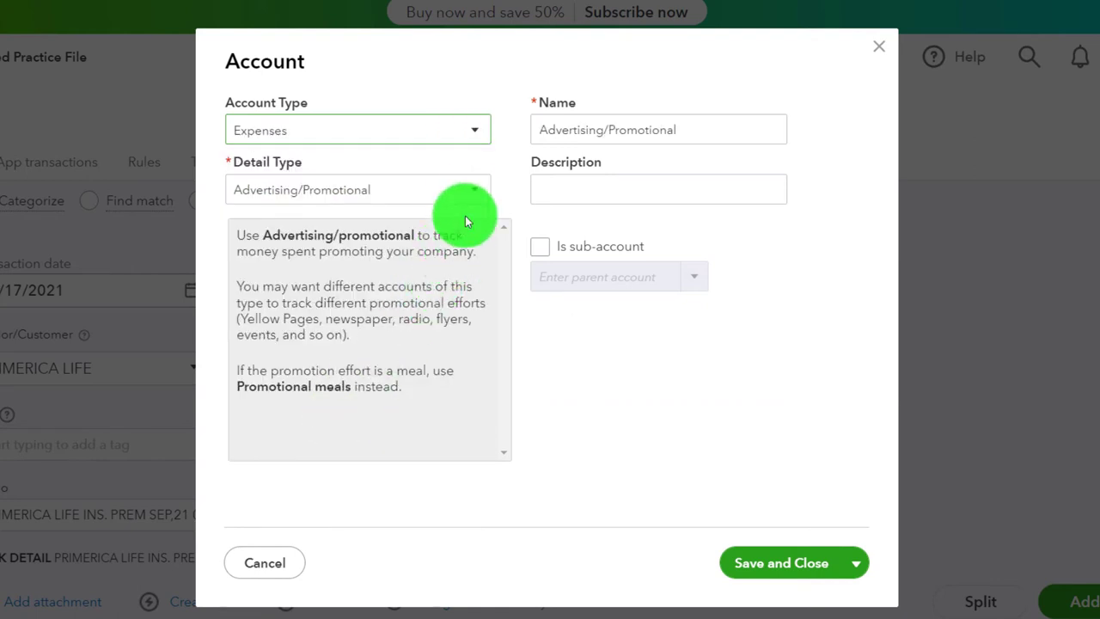
pyautogui.click(469, 194)
pyautogui.scroll(-3, 381, 369)
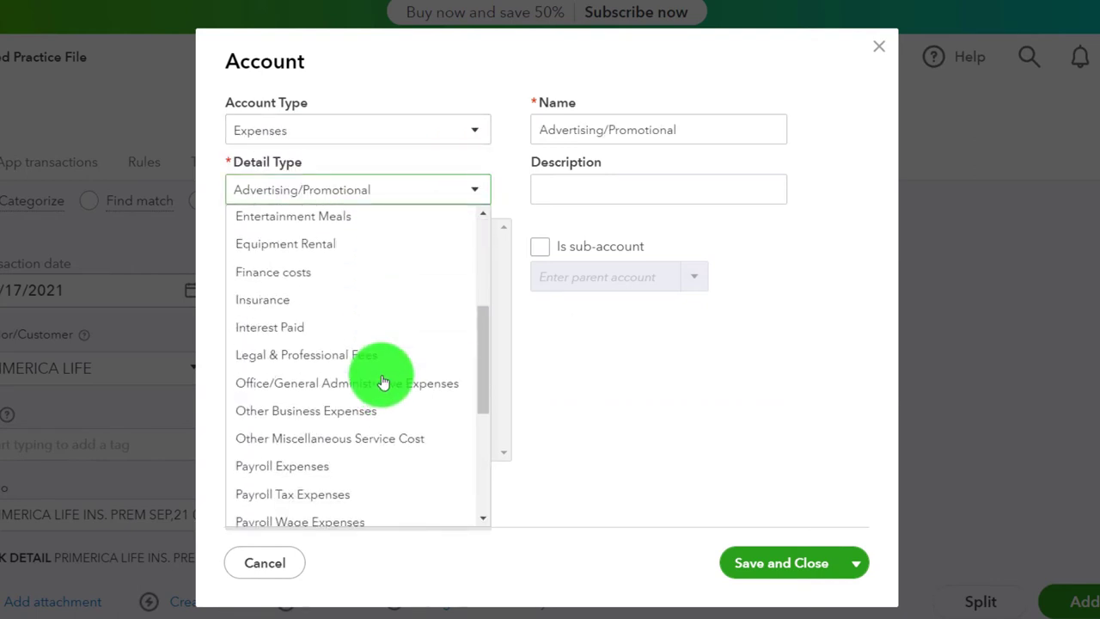
pyautogui.scroll(-4, 383, 382)
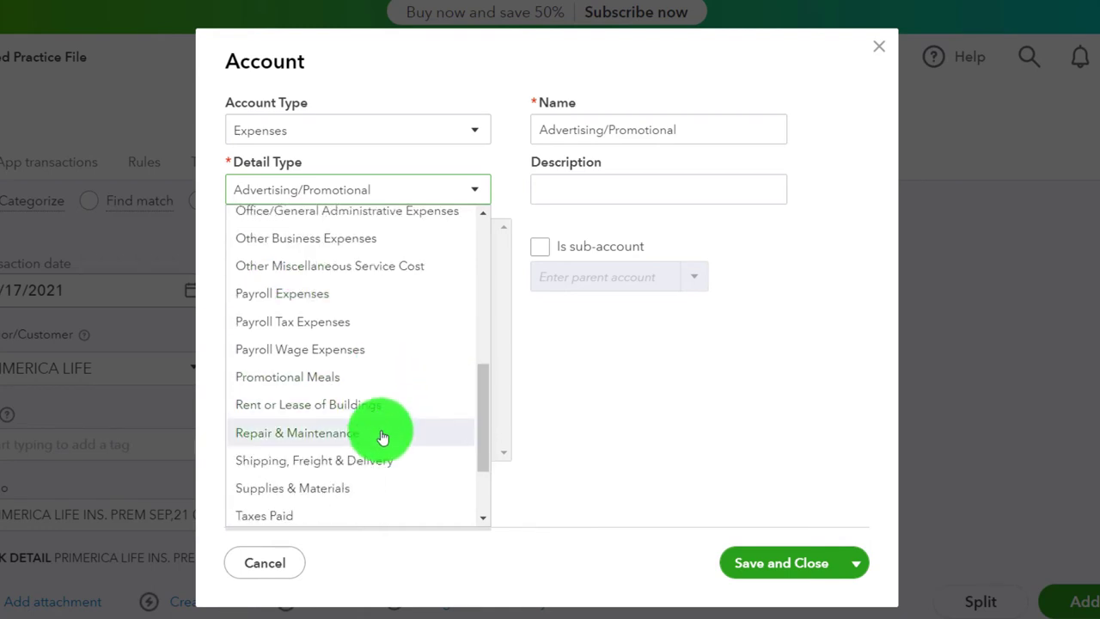
pyautogui.click(384, 437)
# Name the new account Repair & Maintenance L2 and save it as the transaction's category.
pyautogui.tripleClick(685, 134)
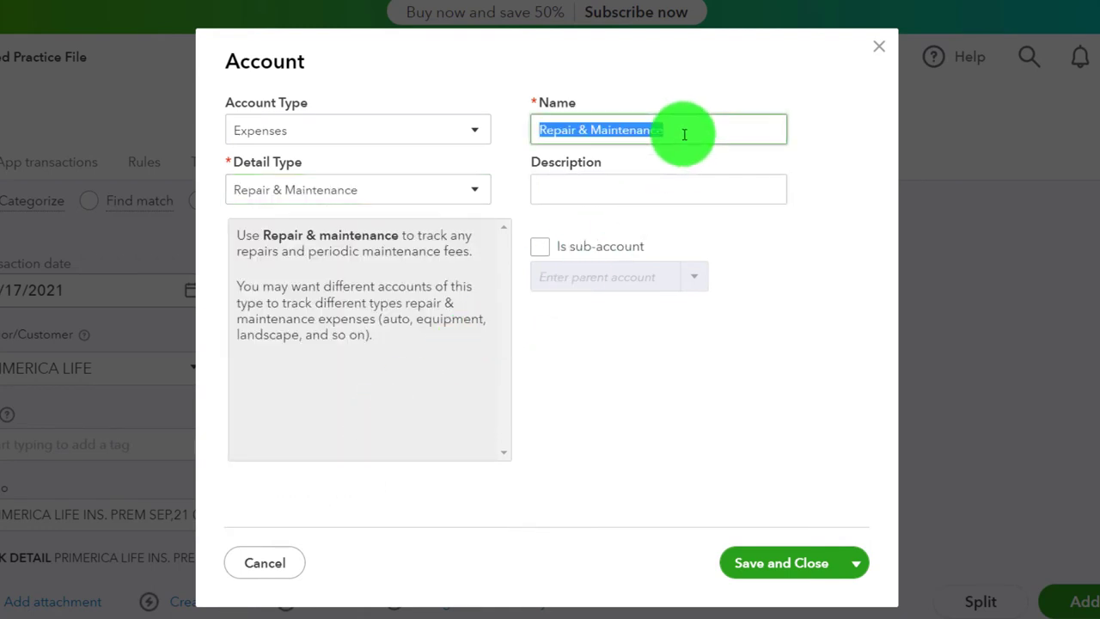
pyautogui.click(684, 134)
pyautogui.write('L')
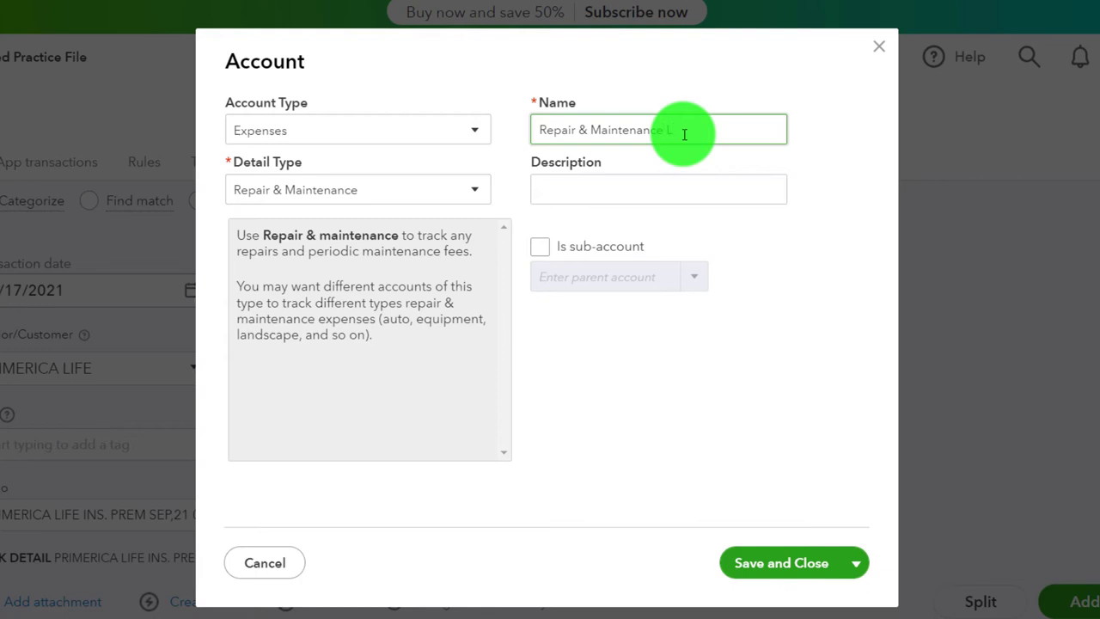
pyautogui.write('a')
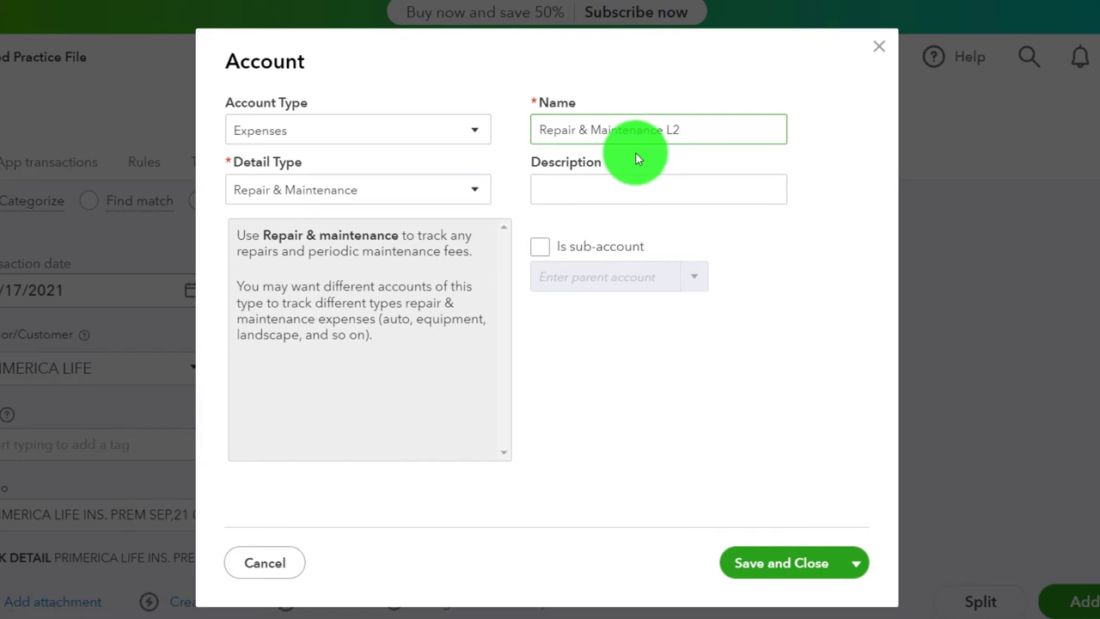
pyautogui.click(745, 562)
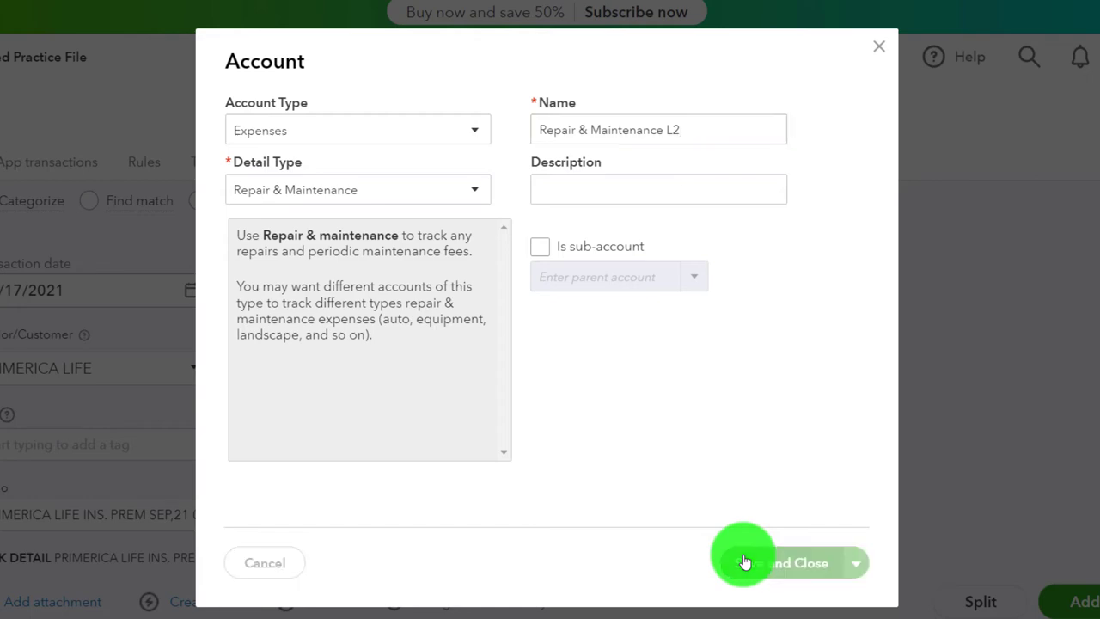
# Create a bank rule from the expanded transaction and name it PRIMERICA LIFE.
pyautogui.scroll(-1, 1047, 462)
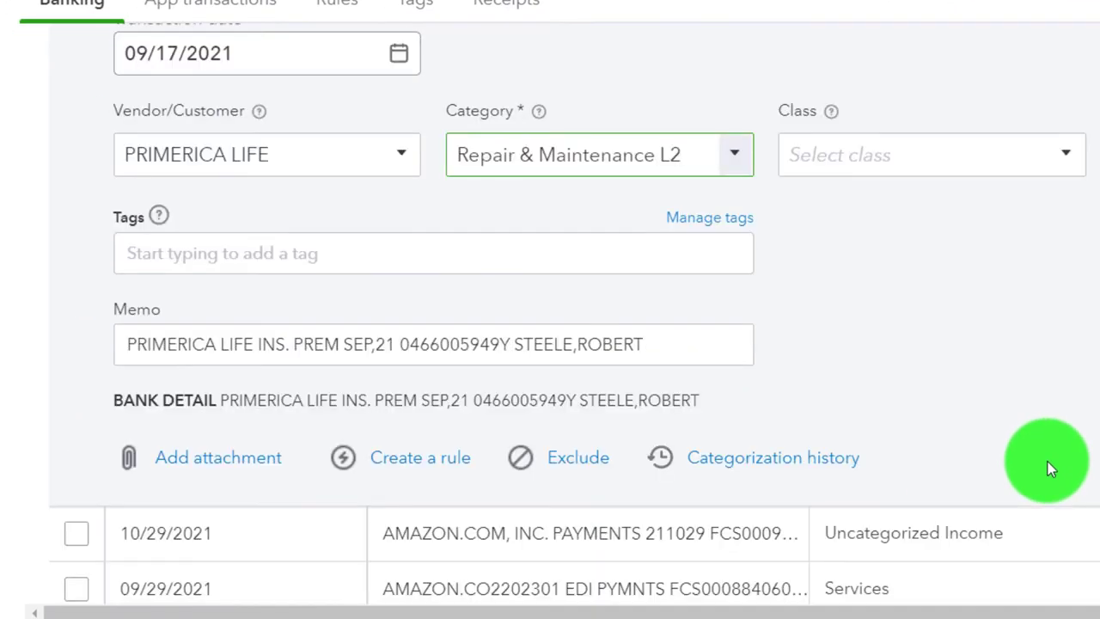
pyautogui.click(421, 461)
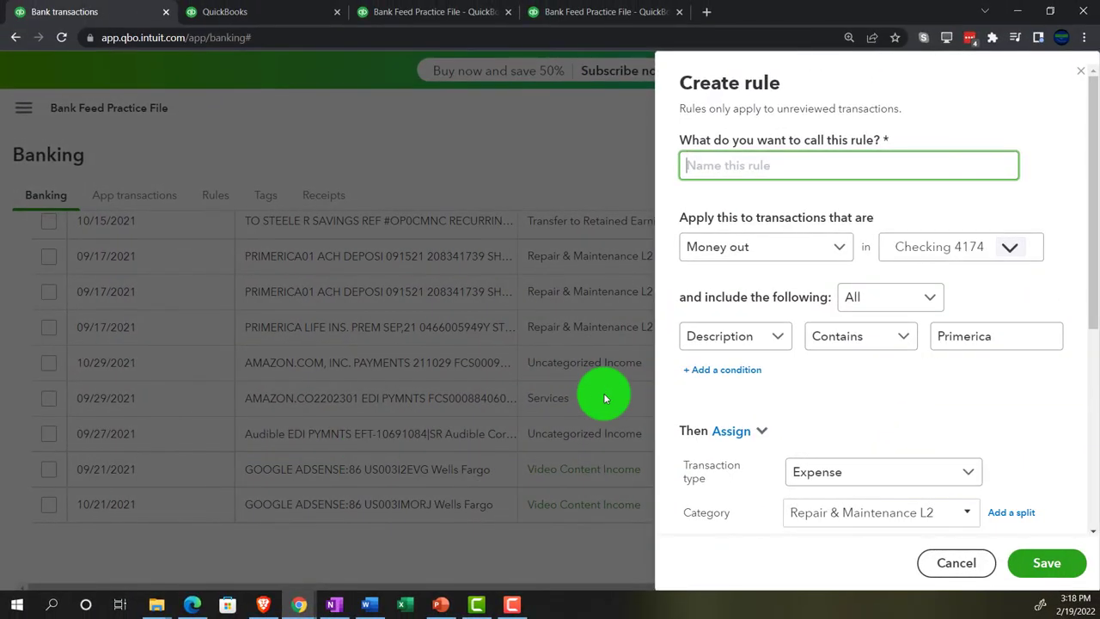
pyautogui.click(722, 165)
pyautogui.write('PRIMERICA LIFE')
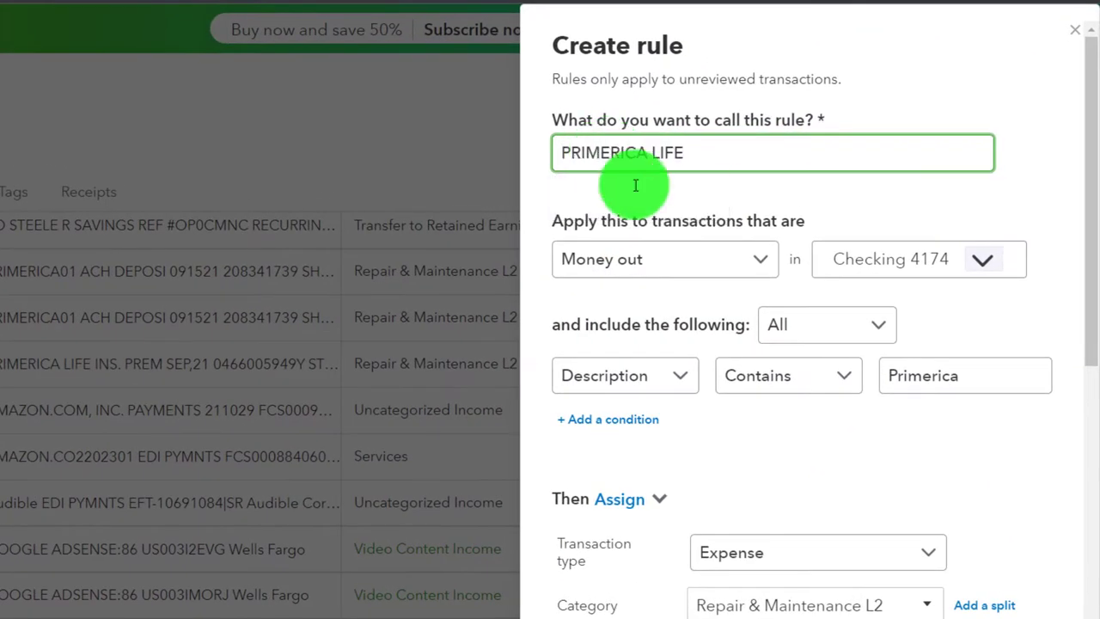
# Examine the rule's choices for money direction and bank account without changing them.
pyautogui.click(760, 267)
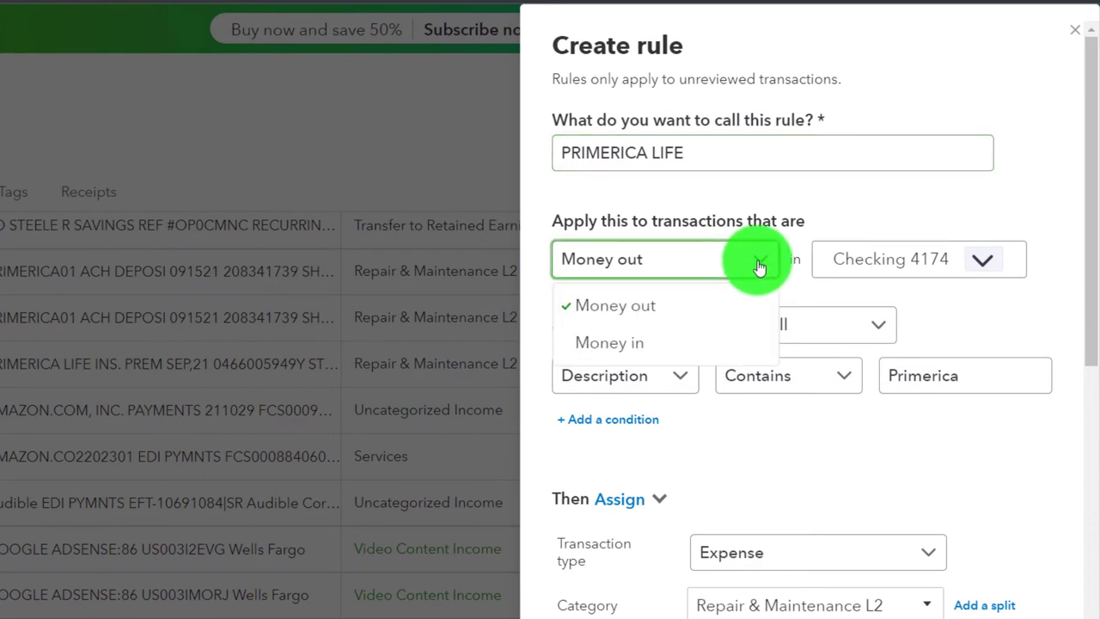
pyautogui.click(760, 267)
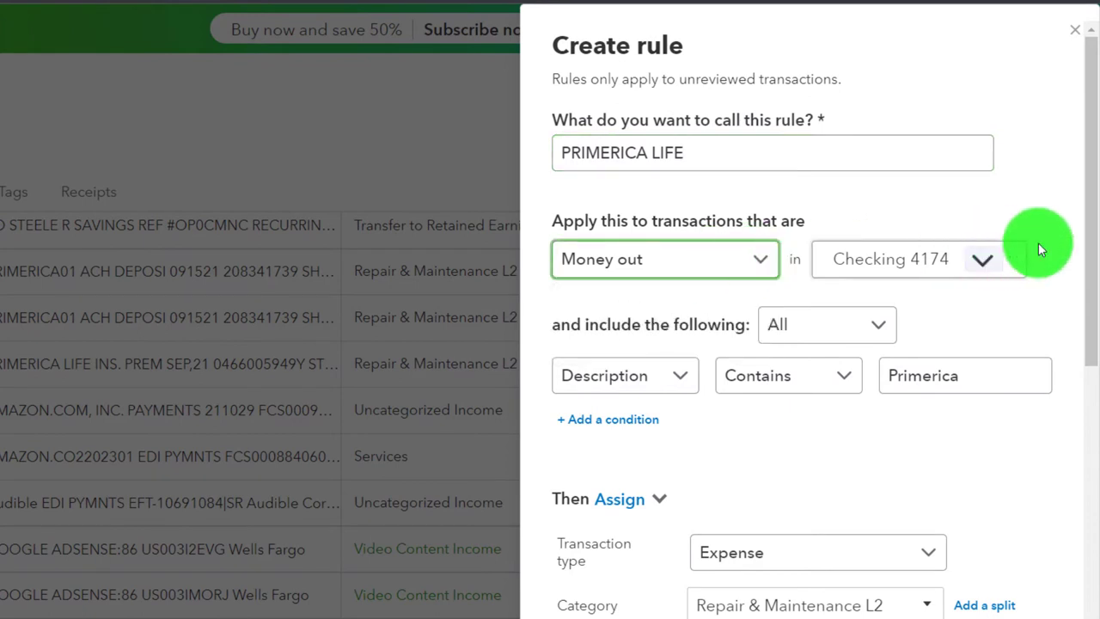
pyautogui.click(988, 259)
pyautogui.click(993, 259)
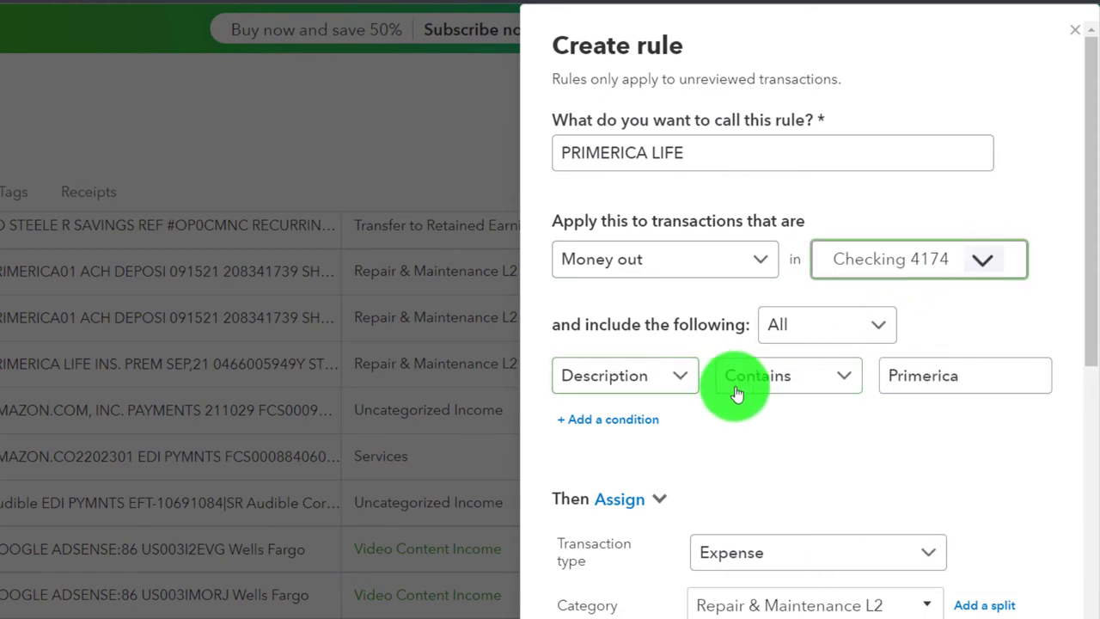
# Replace the rule's description condition text with PRIMERICA LIFE.
pyautogui.click(977, 376)
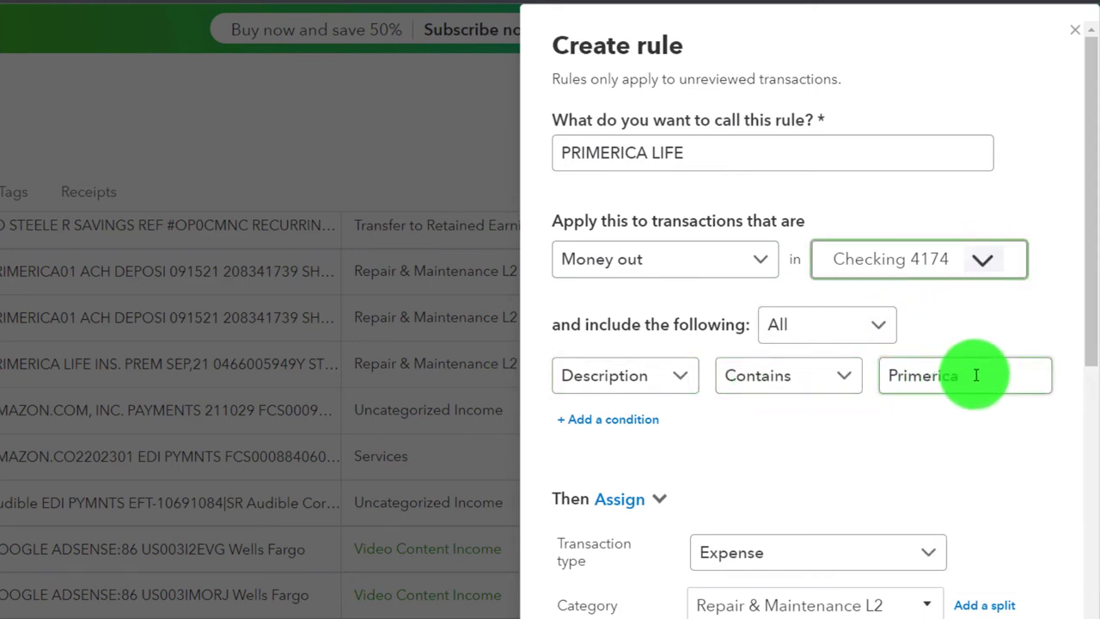
pyautogui.moveTo(958, 375); pyautogui.dragTo(835, 381)
pyautogui.write('PRIMERICA LIFE')
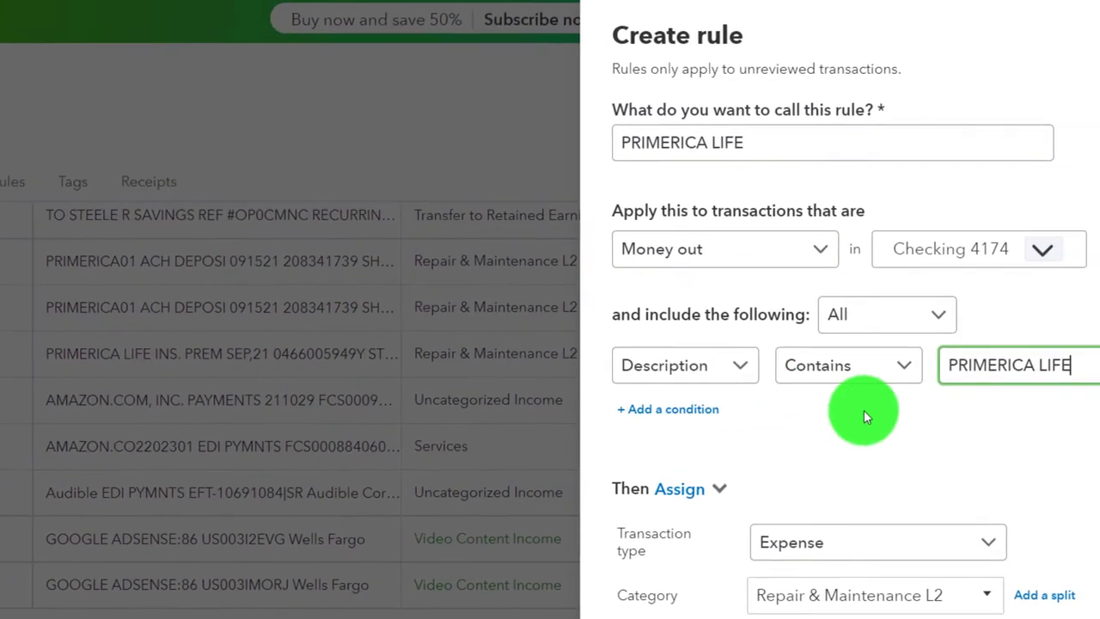
# Review the PRIMERICA LIFE rule's remaining settings, keeping Expense and Repair & Maintenance L2, and save the rule.
pyautogui.scroll(-1, 891, 435)
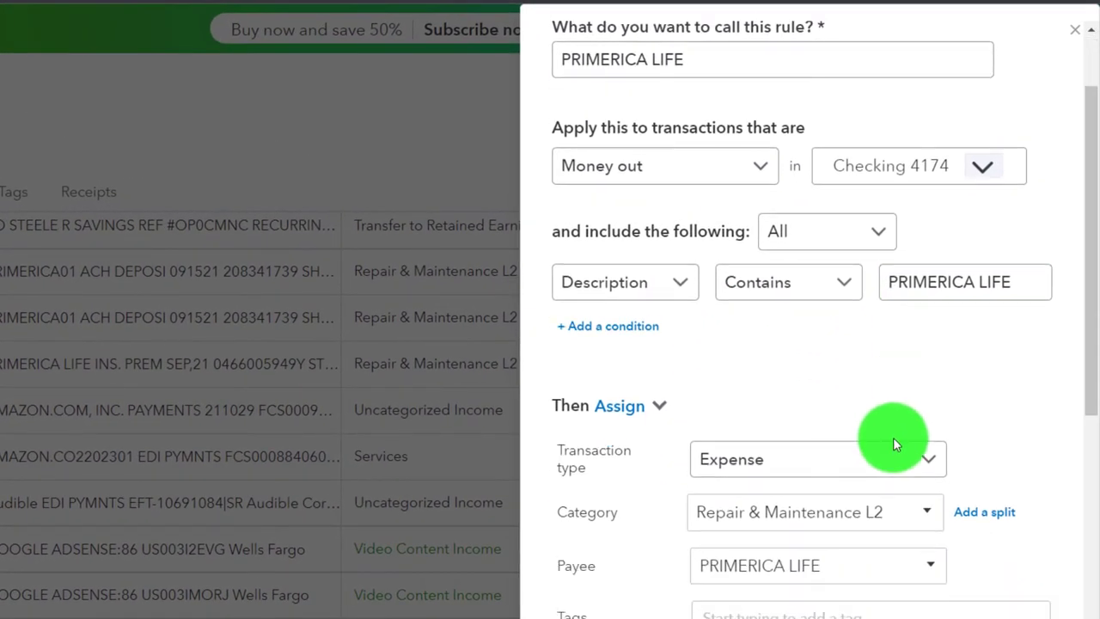
pyautogui.scroll(-1, 893, 445)
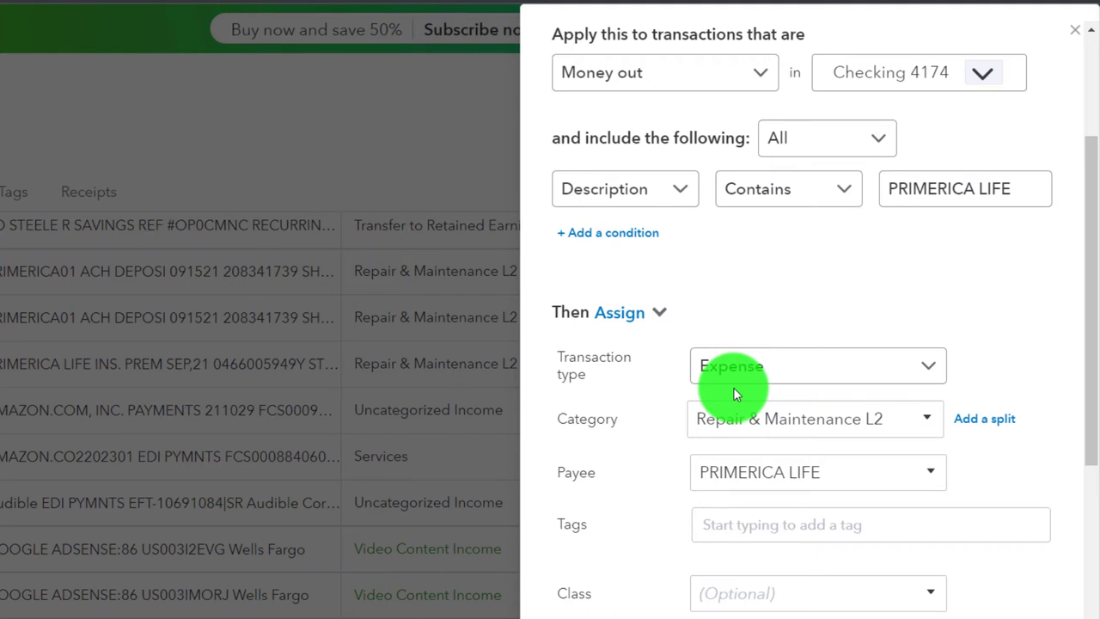
pyautogui.scroll(-1, 733, 386)
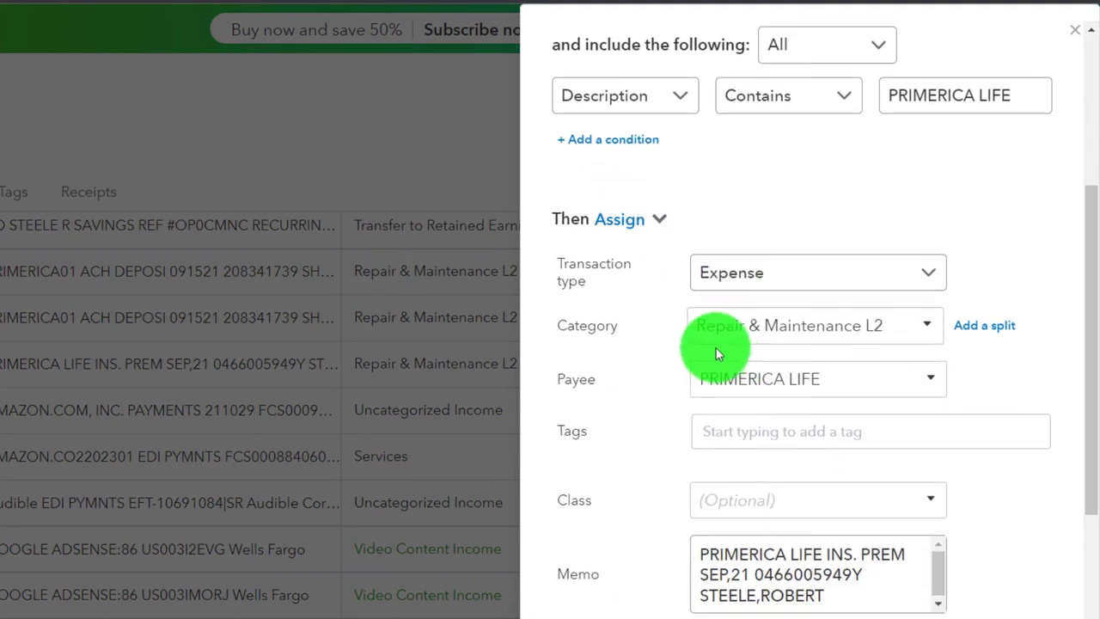
pyautogui.scroll(-2, 640, 406)
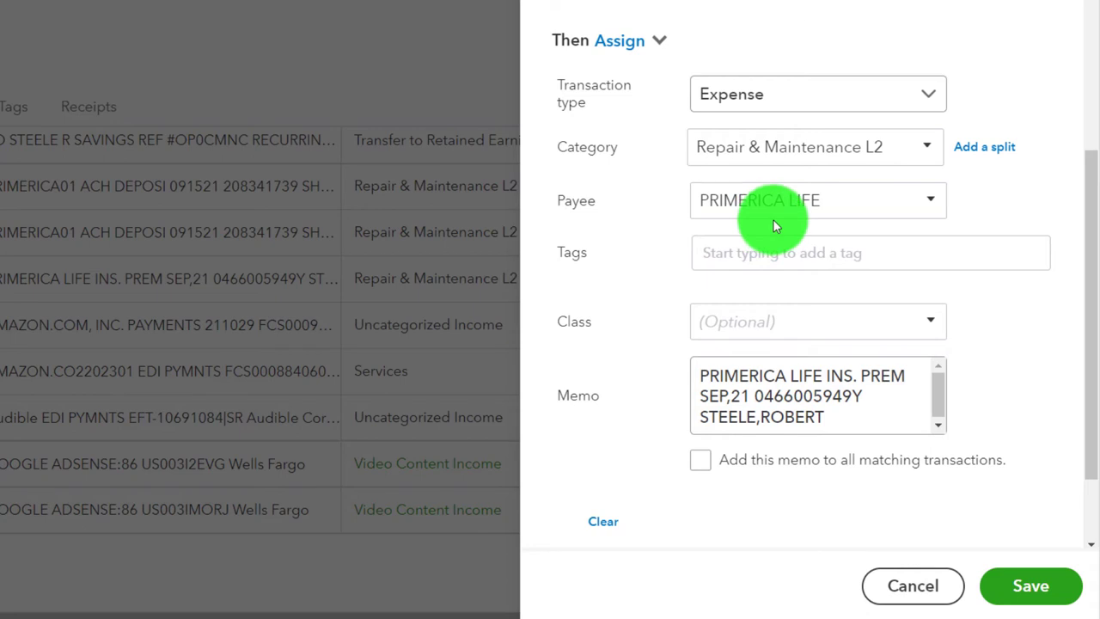
pyautogui.scroll(-1, 628, 248)
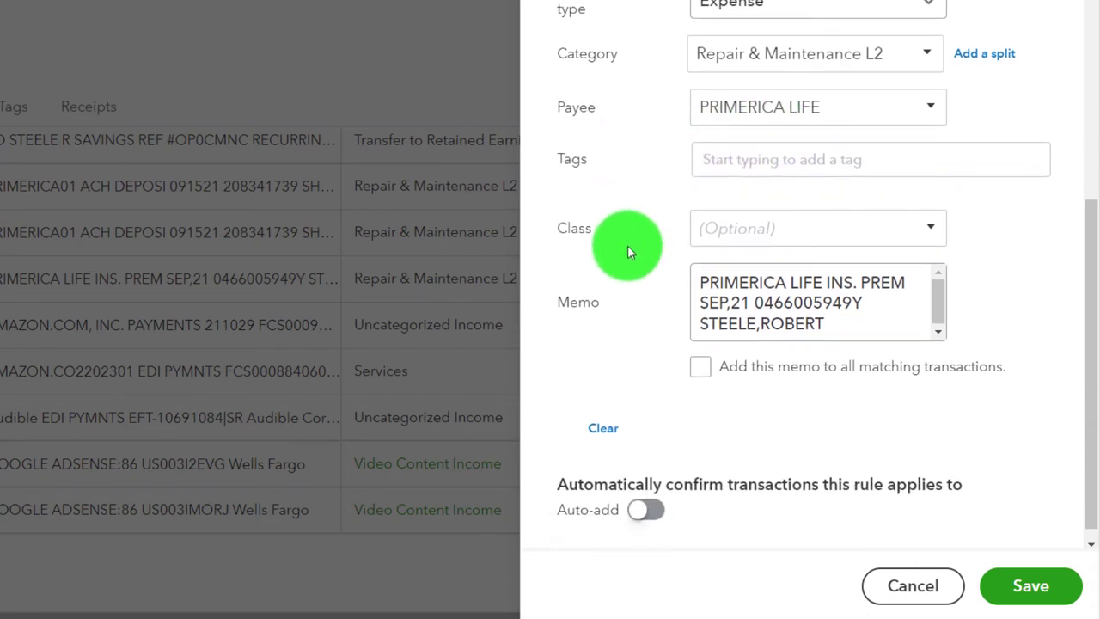
pyautogui.click(1025, 587)
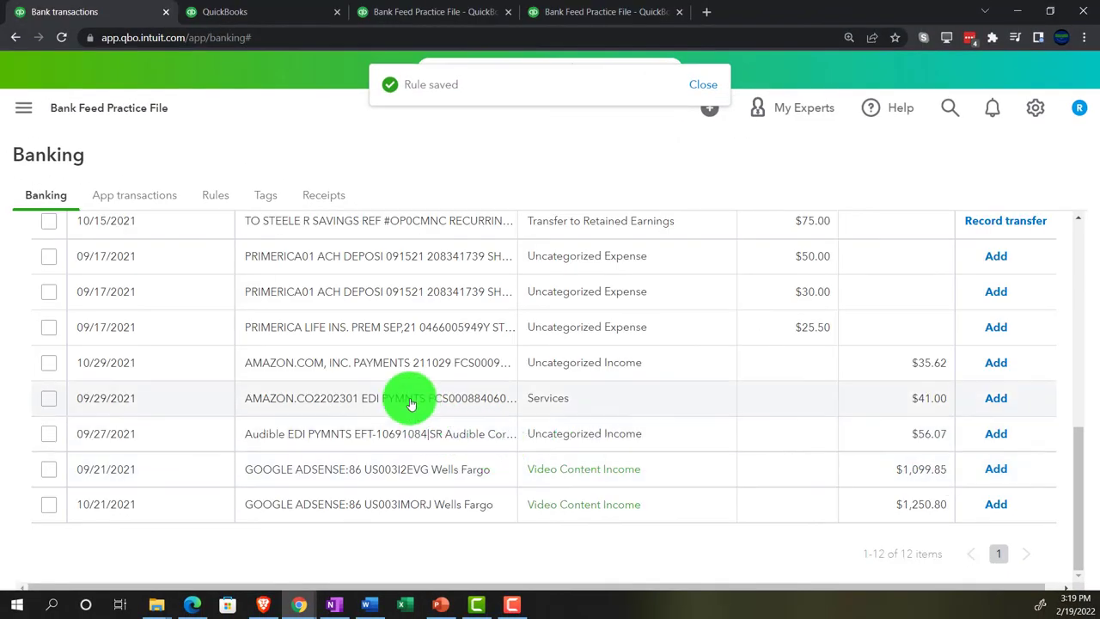
# Check the Primerica entries in the bank rules list and whether their rules apply to the Checking 4174 transactions for review.
pyautogui.click(222, 197)
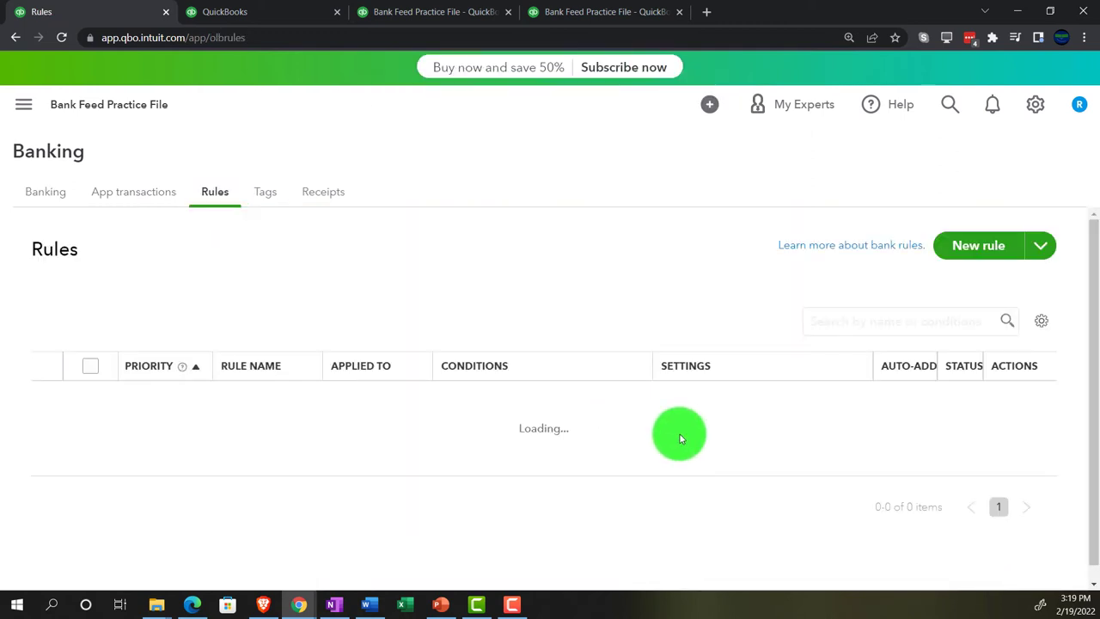
pyautogui.scroll(-1, 679, 435)
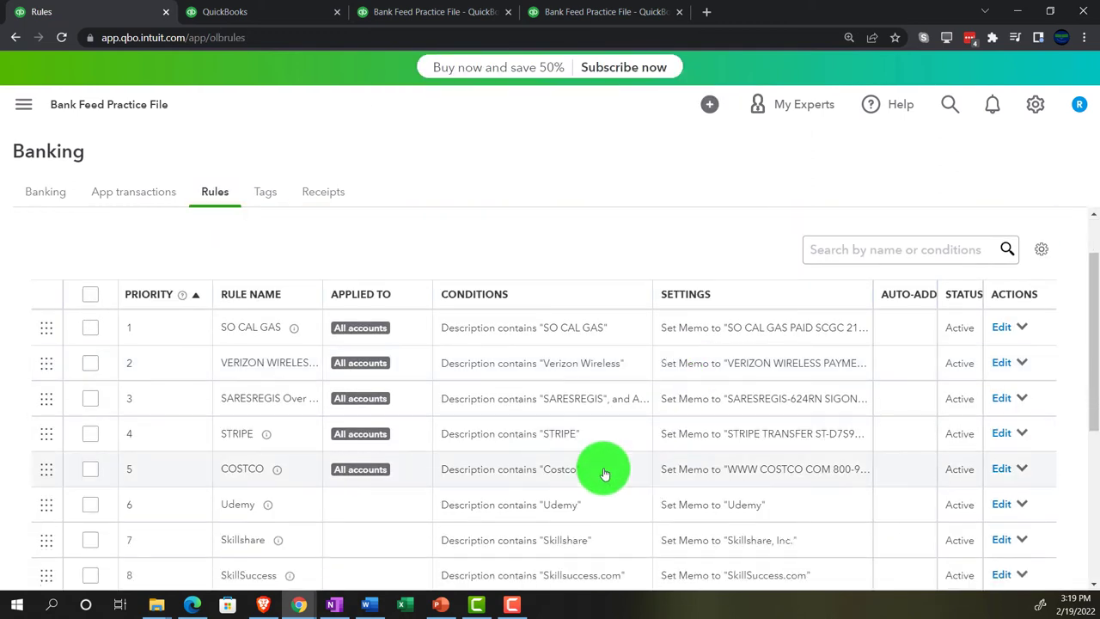
pyautogui.scroll(-3, 605, 474)
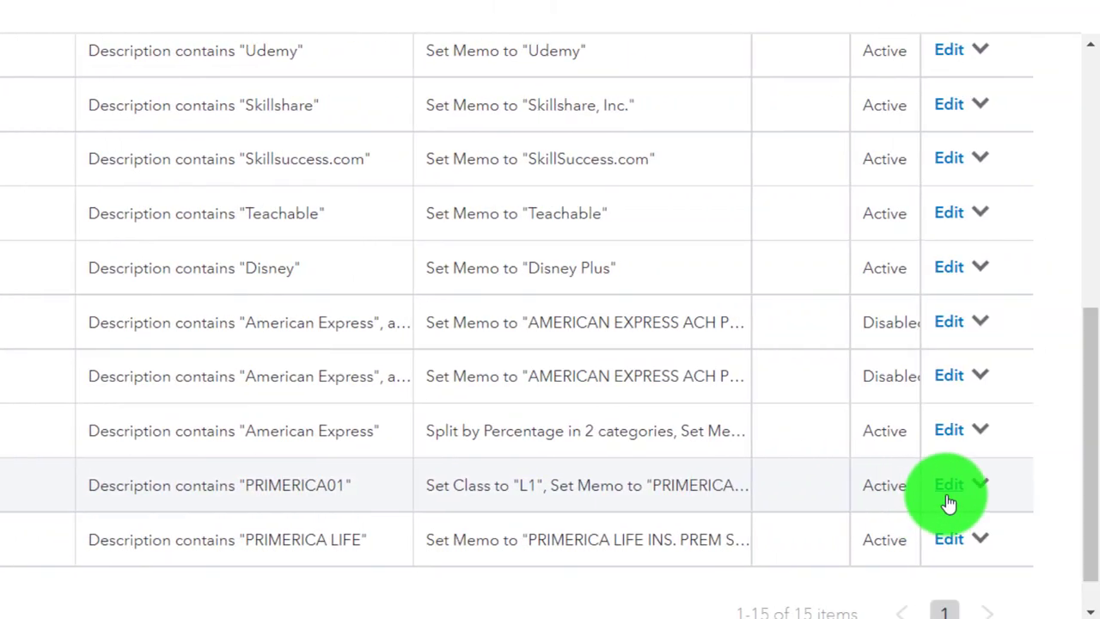
pyautogui.scroll(3, 344, 376)
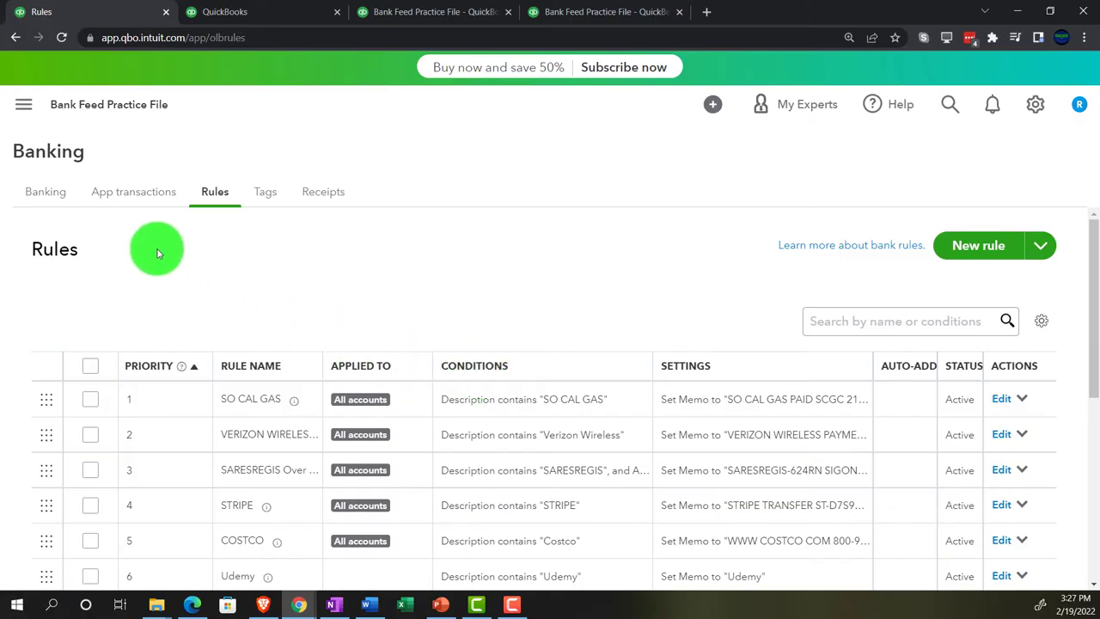
pyautogui.click(56, 200)
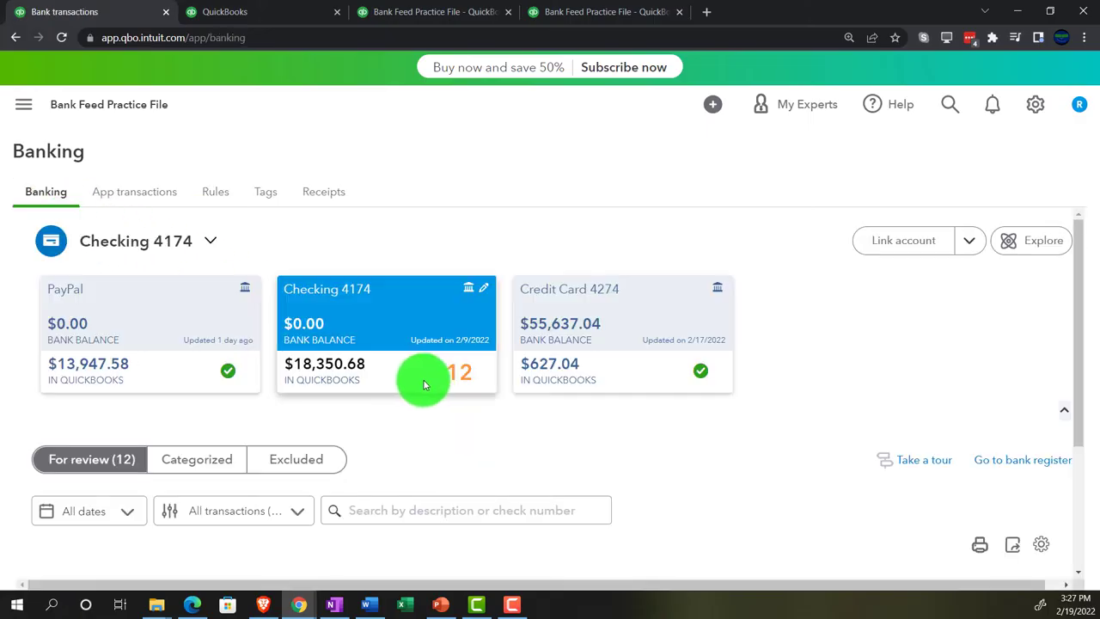
pyautogui.scroll(-3, 430, 384)
pyautogui.scroll(-3, 429, 387)
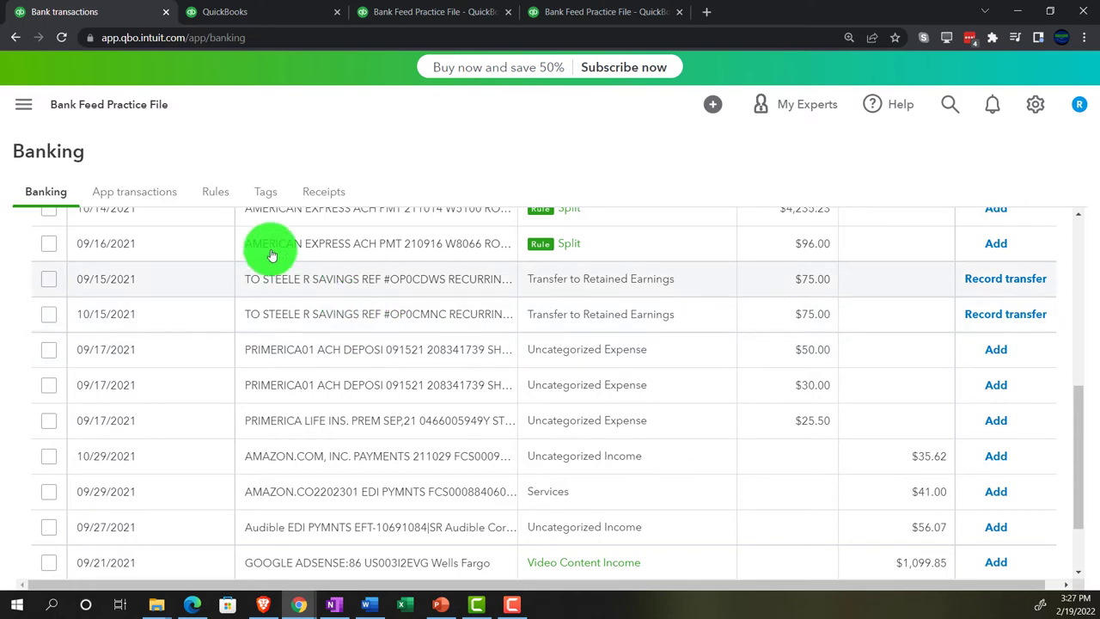
# Edit the PRIMERICA01 bank rule so its condition matches on Bank text instead of Description, and save it.
pyautogui.click(216, 194)
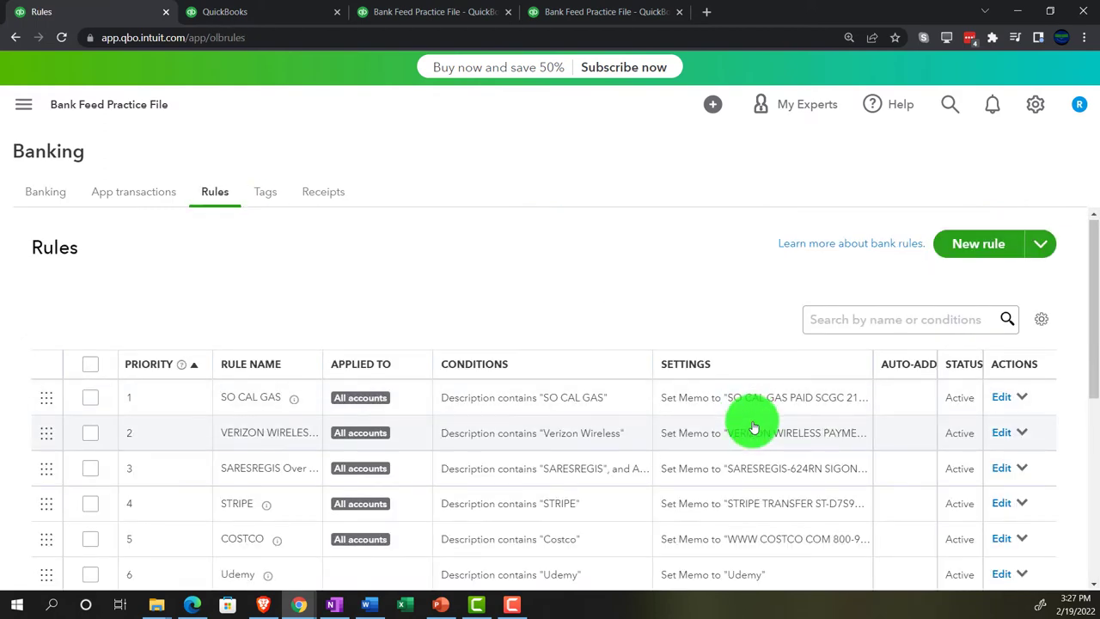
pyautogui.scroll(-3, 750, 420)
pyautogui.scroll(-2, 753, 427)
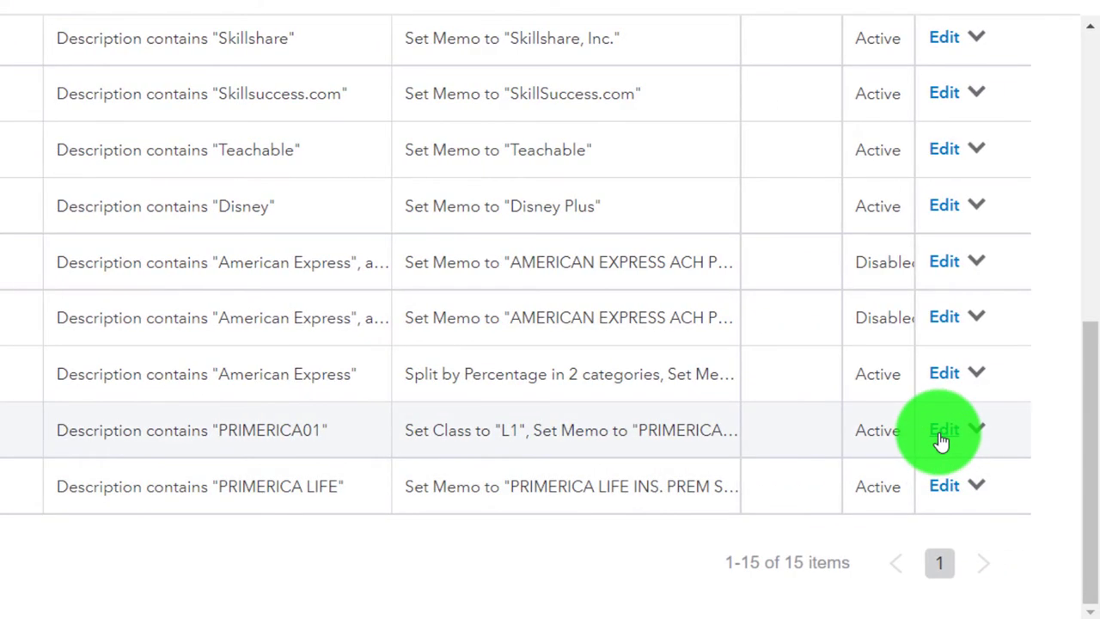
pyautogui.click(941, 435)
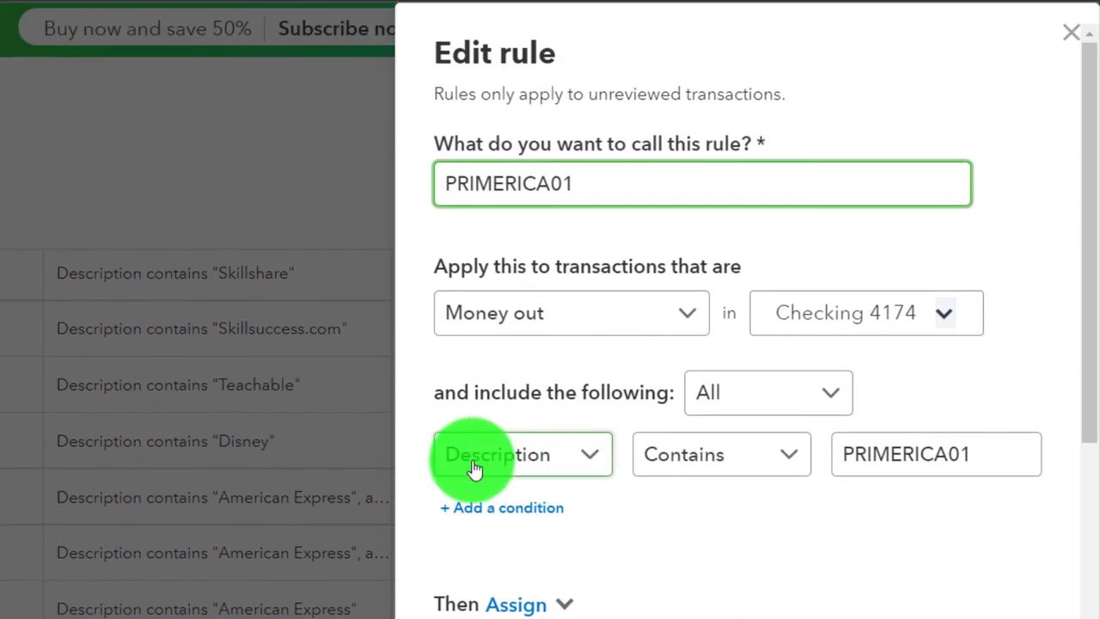
pyautogui.click(591, 460)
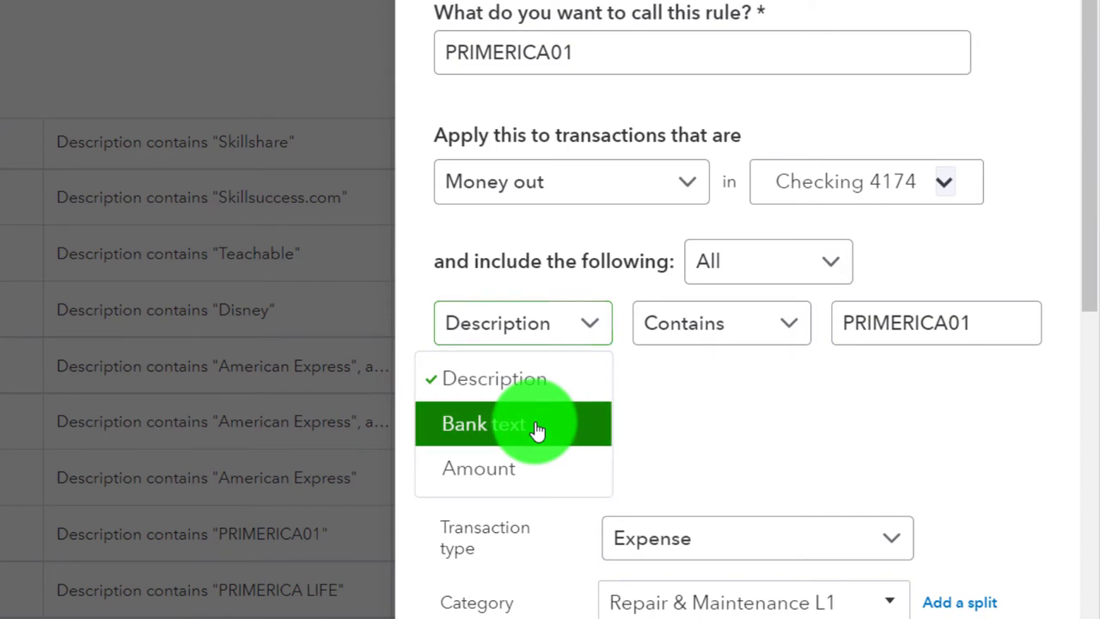
pyautogui.click(536, 428)
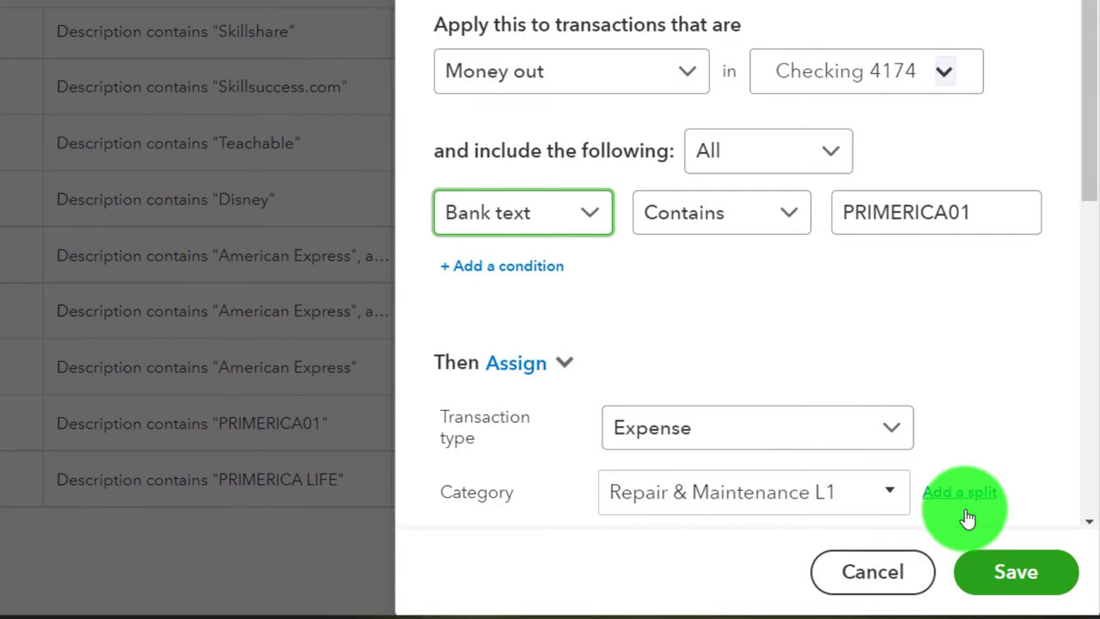
pyautogui.click(1029, 570)
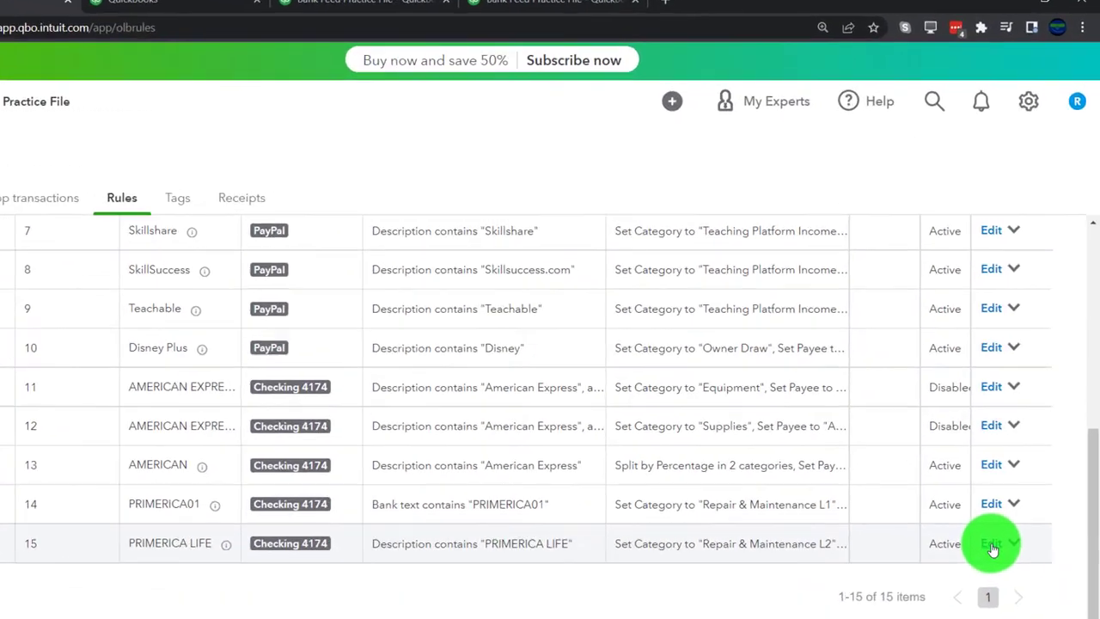
# Edit the PRIMERICA LIFE bank rule so its condition matches on Bank text, and save it.
pyautogui.click(1002, 505)
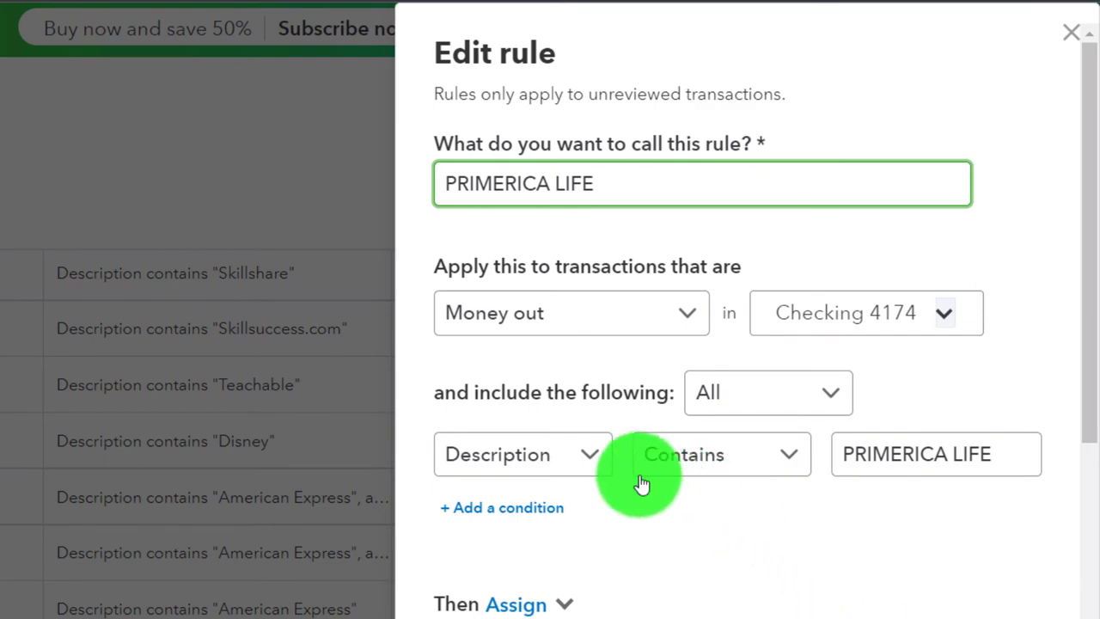
pyautogui.click(591, 455)
pyautogui.click(544, 555)
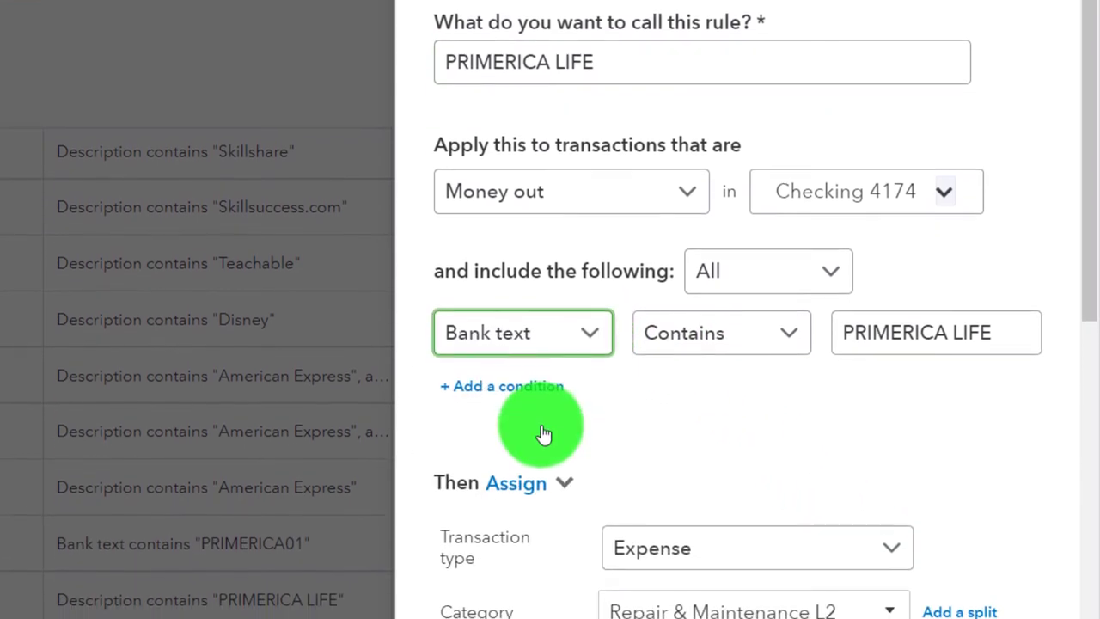
pyautogui.click(1006, 569)
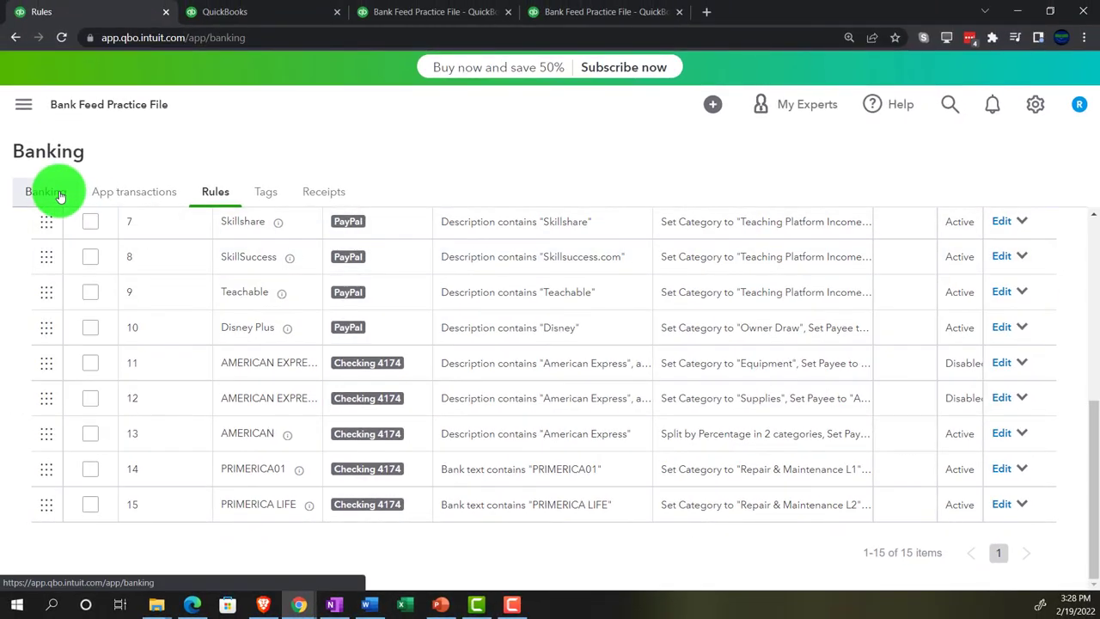
# Return to the bank transactions for review and add the $30.00 PRIMERICA01 transaction with its rule-assigned category, Repair & Maintenance L1.
pyautogui.click(60, 196)
pyautogui.scroll(-1, 385, 390)
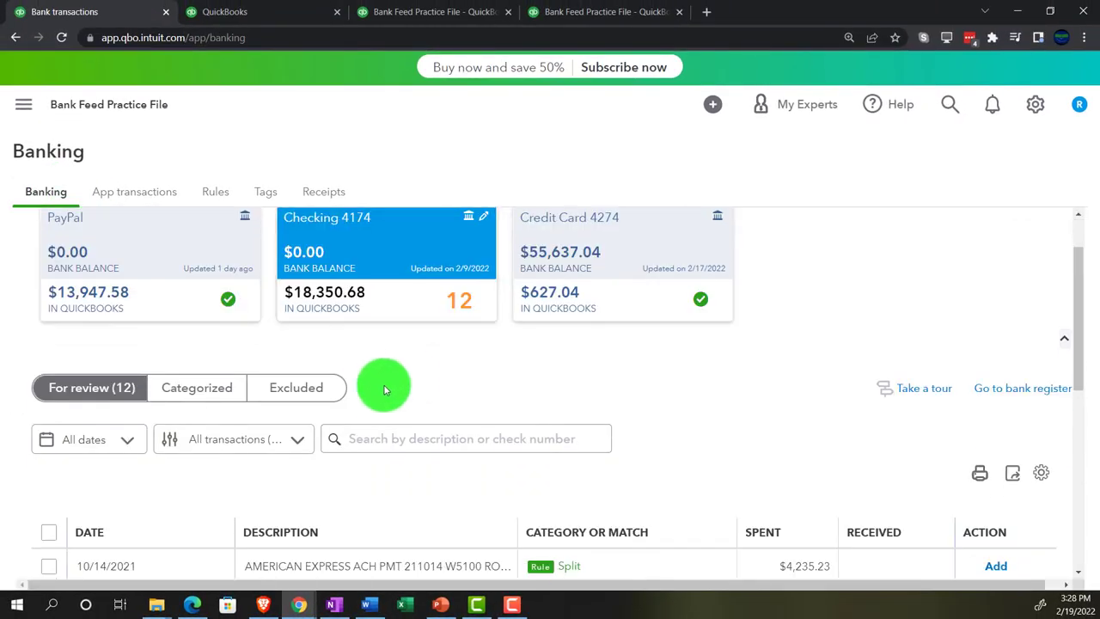
pyautogui.scroll(-4, 385, 389)
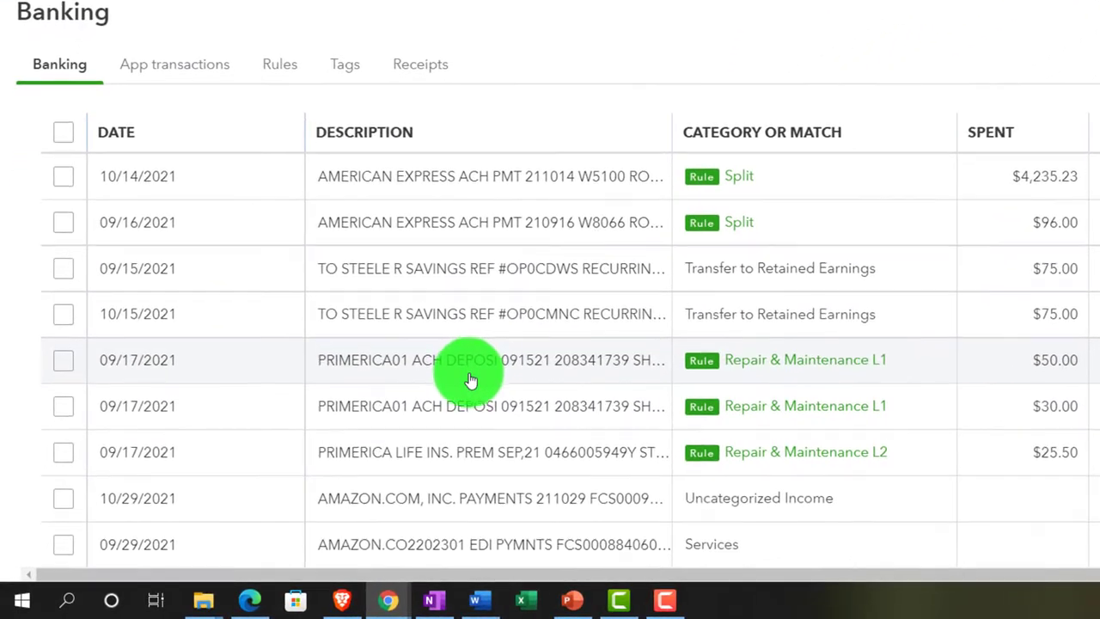
pyautogui.scroll(-1, 374, 401)
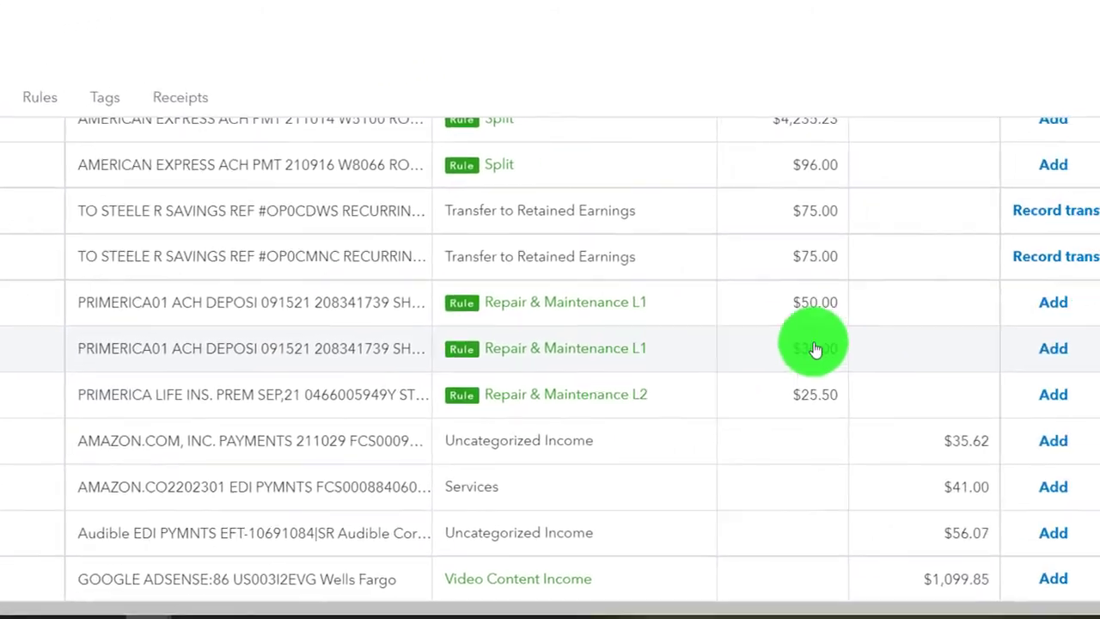
pyautogui.click(1053, 348)
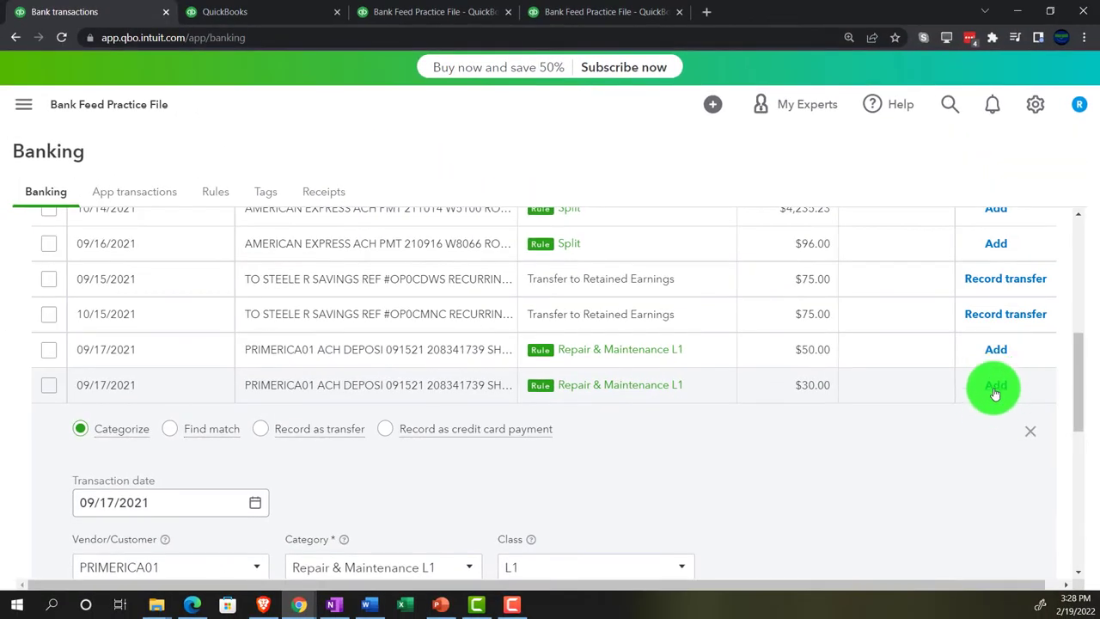
pyautogui.click(995, 392)
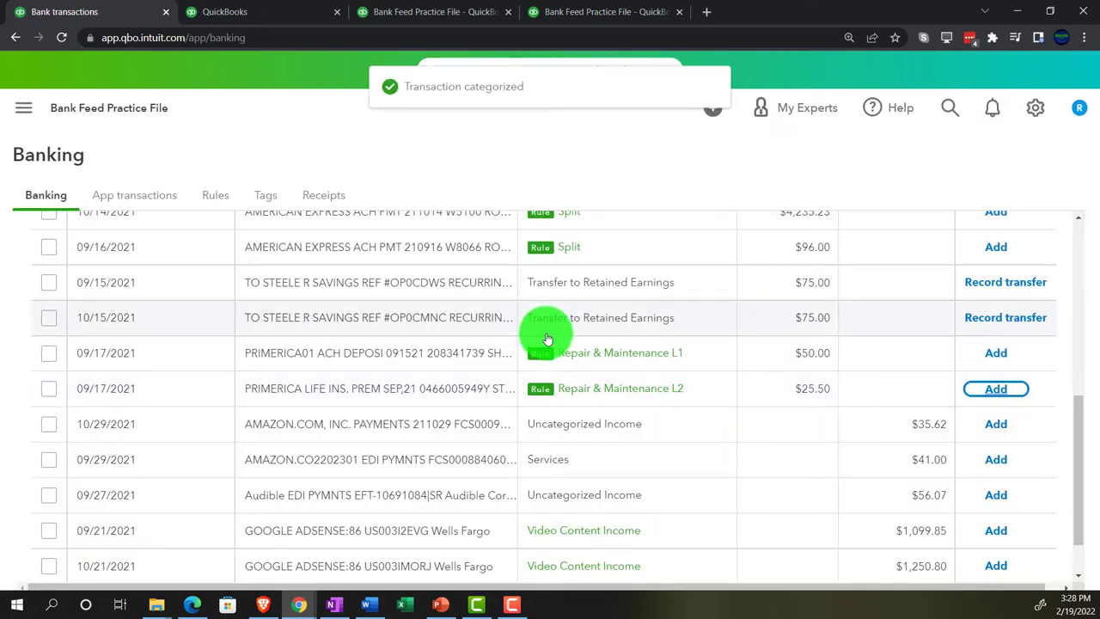
# Return from the open Primerica transaction report to the 2021 Balance Sheet to inspect its bank accounts.
pyautogui.click(419, 13)
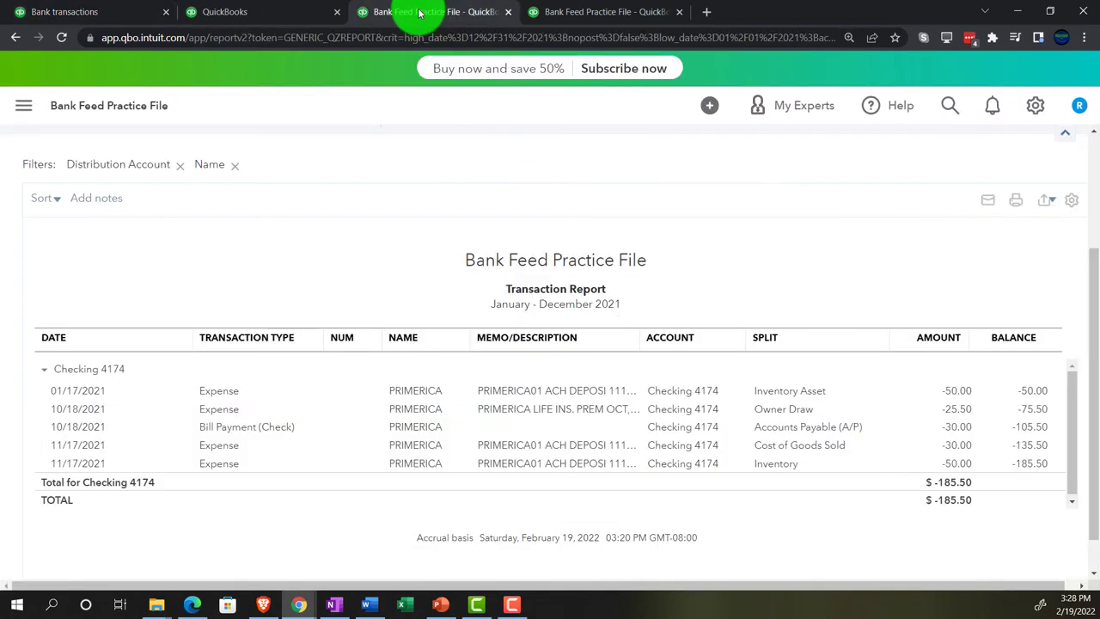
pyautogui.scroll(3, 102, 224)
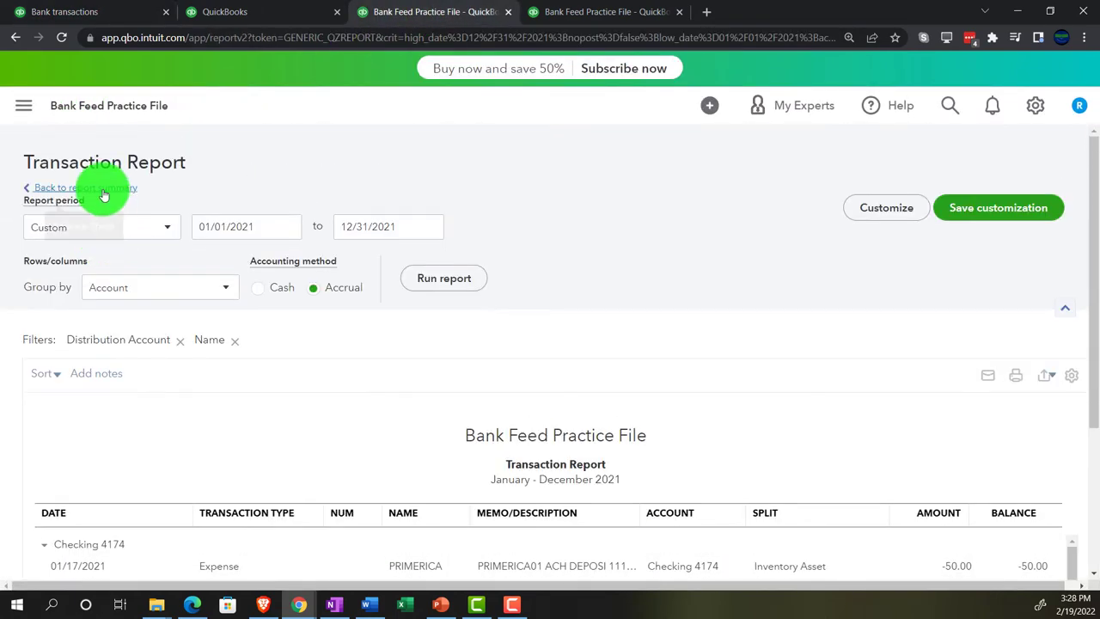
pyautogui.click(96, 187)
pyautogui.scroll(-3, 307, 422)
pyautogui.hotkey('ctrl', '+')
pyautogui.hotkey('ctrl', '+')
pyautogui.hotkey('ctrl', '+')
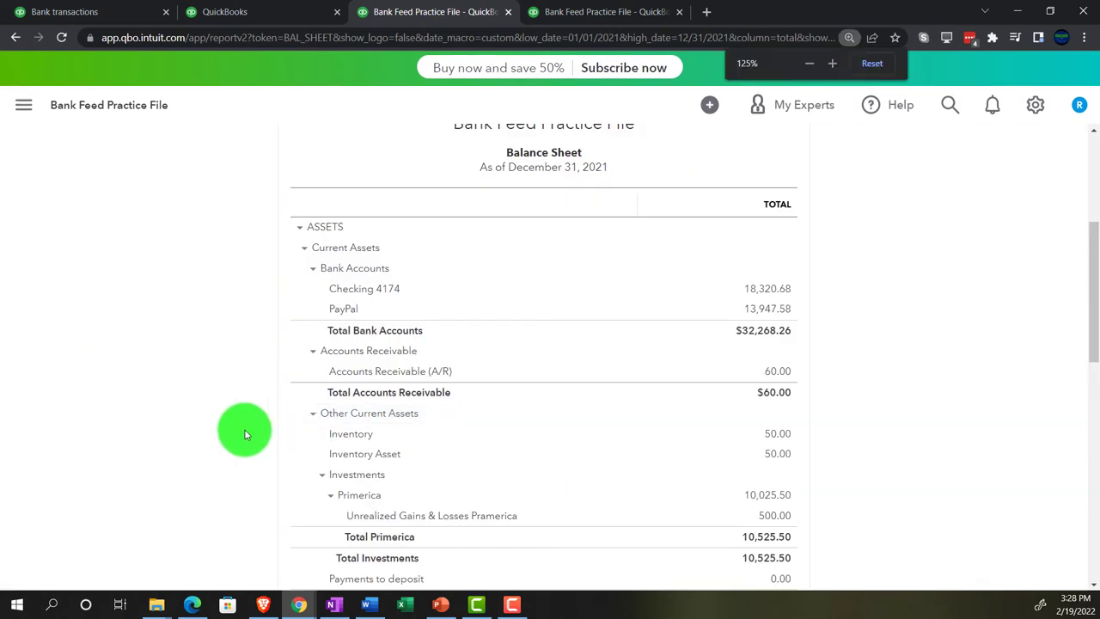
pyautogui.scroll(3, 642, 418)
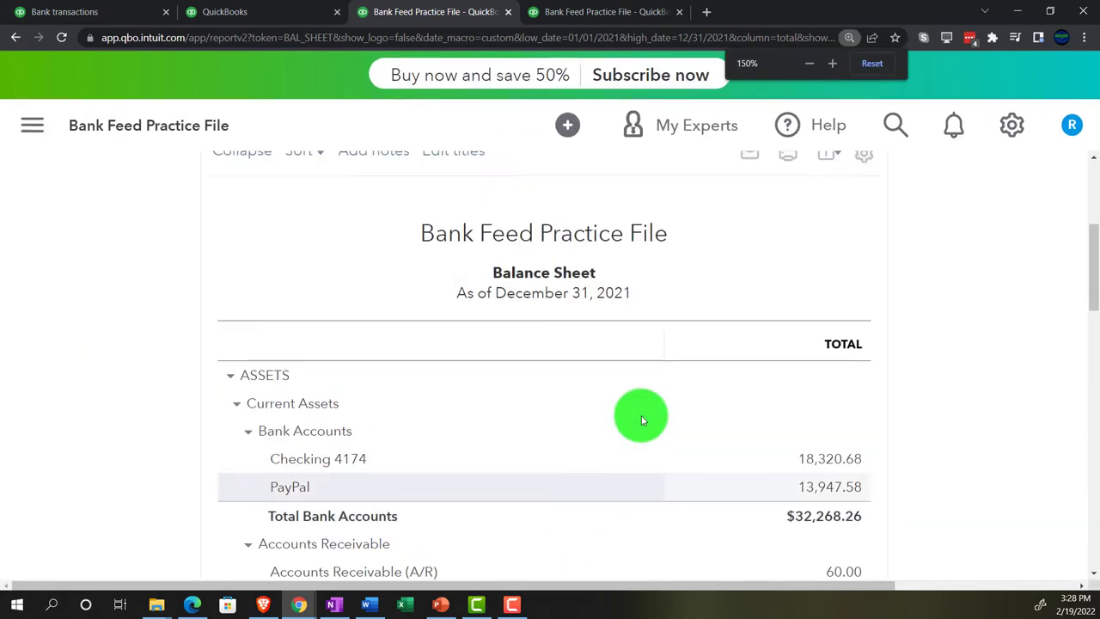
pyautogui.click(946, 194)
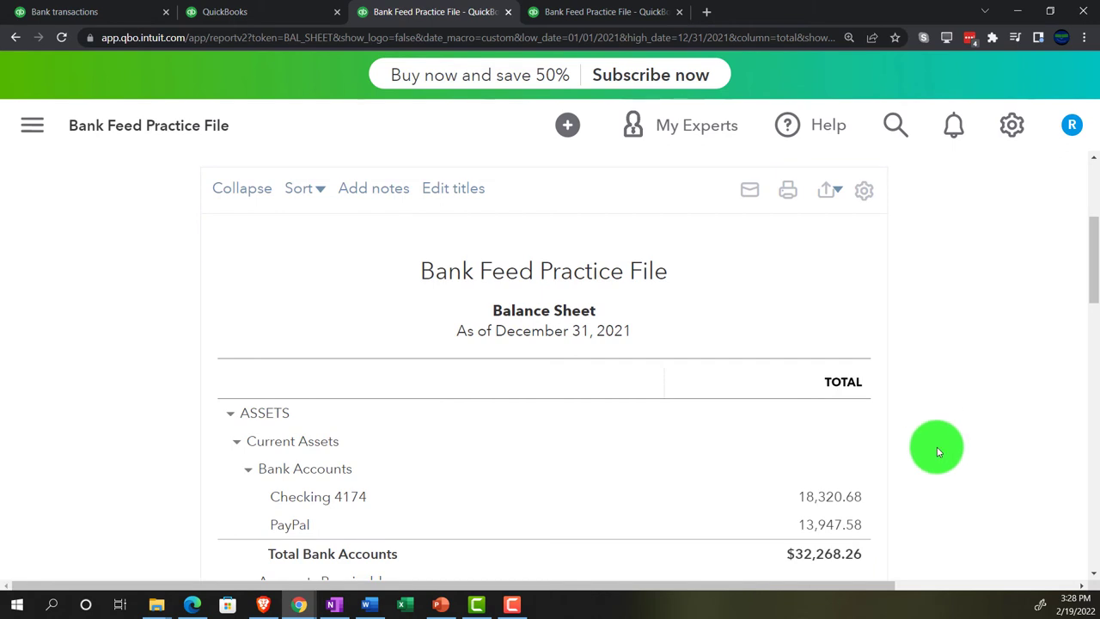
# Open the transaction report behind the Checking 4174 balance on the Balance Sheet.
pyautogui.scroll(3, 935, 444)
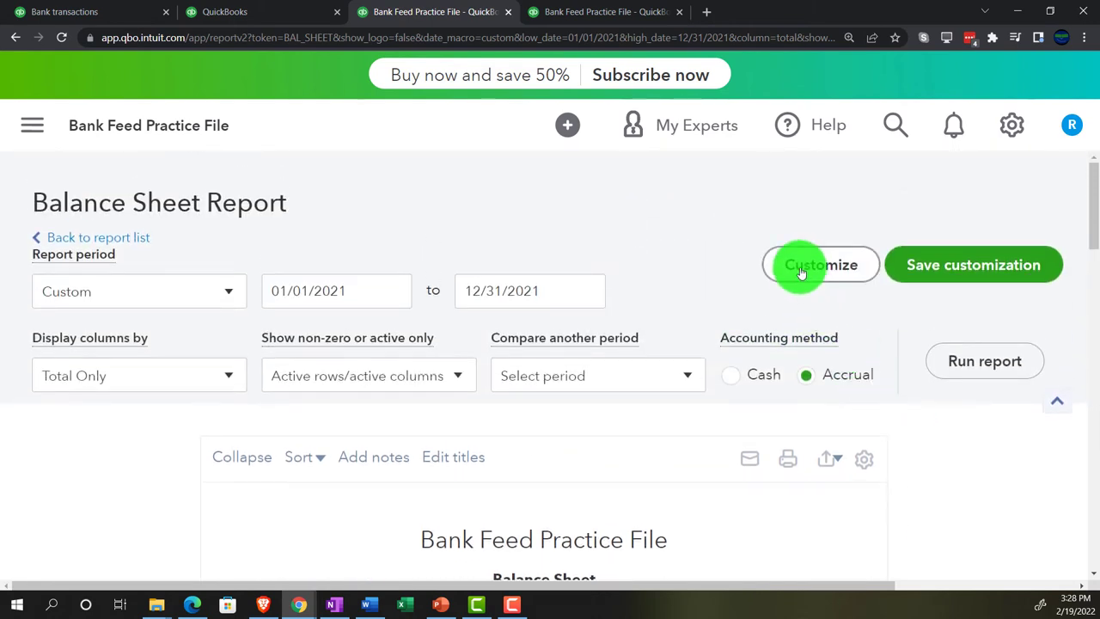
pyautogui.scroll(-5, 823, 400)
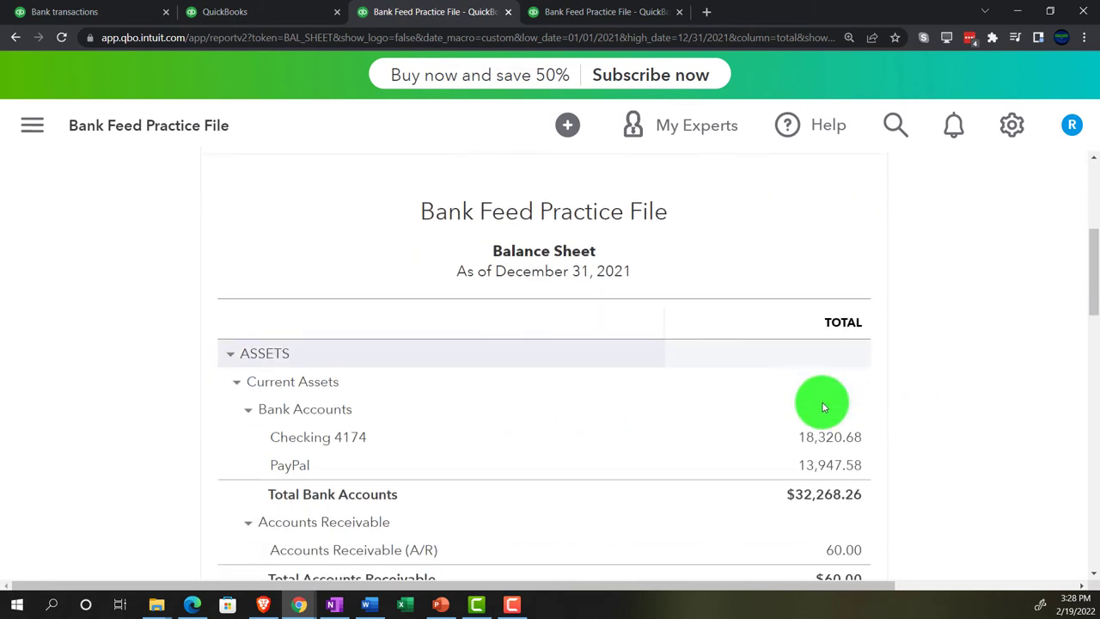
pyautogui.click(827, 420)
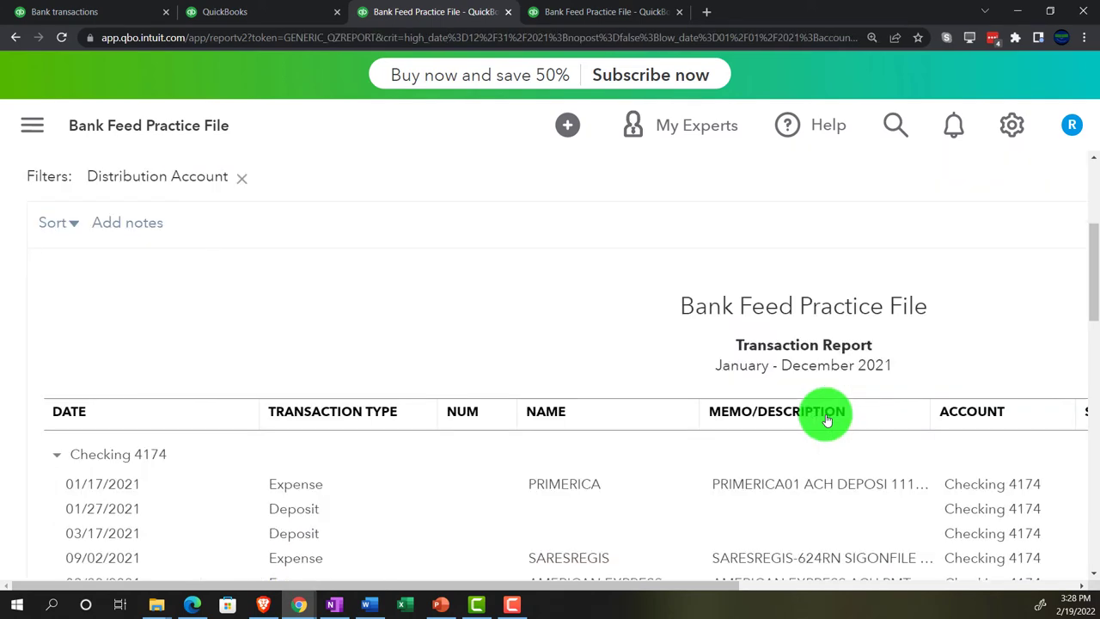
pyautogui.hotkey('ctrl', '-')
pyautogui.hotkey('ctrl', '-')
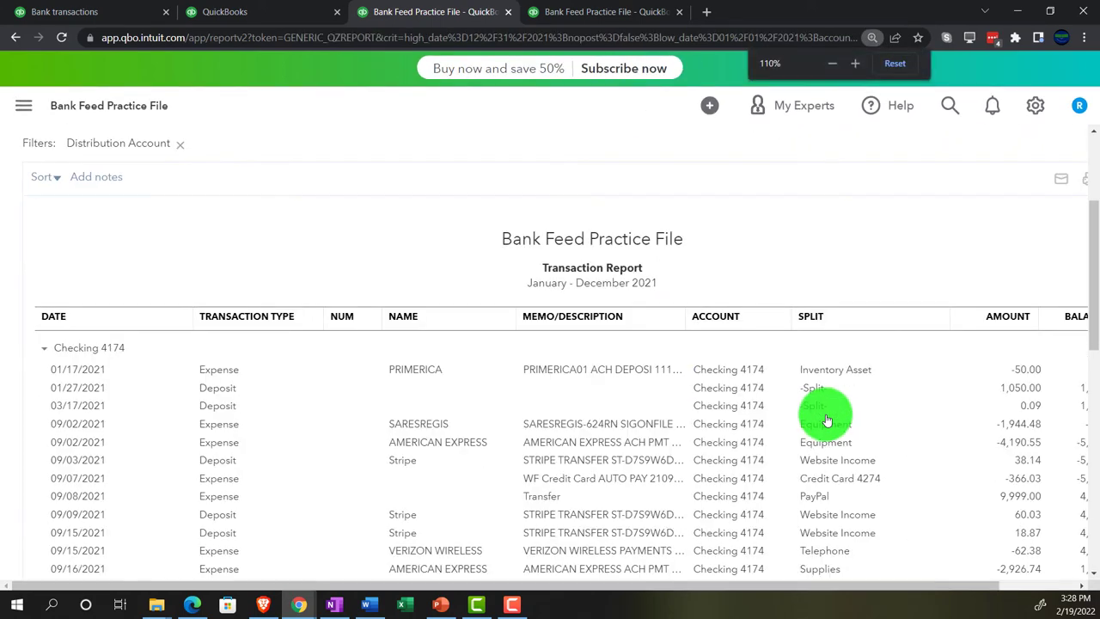
# Open the filter options in the customization settings of the Checking 4174 transaction report.
pyautogui.hotkey('ctrl', '-')
pyautogui.scroll(3, 831, 430)
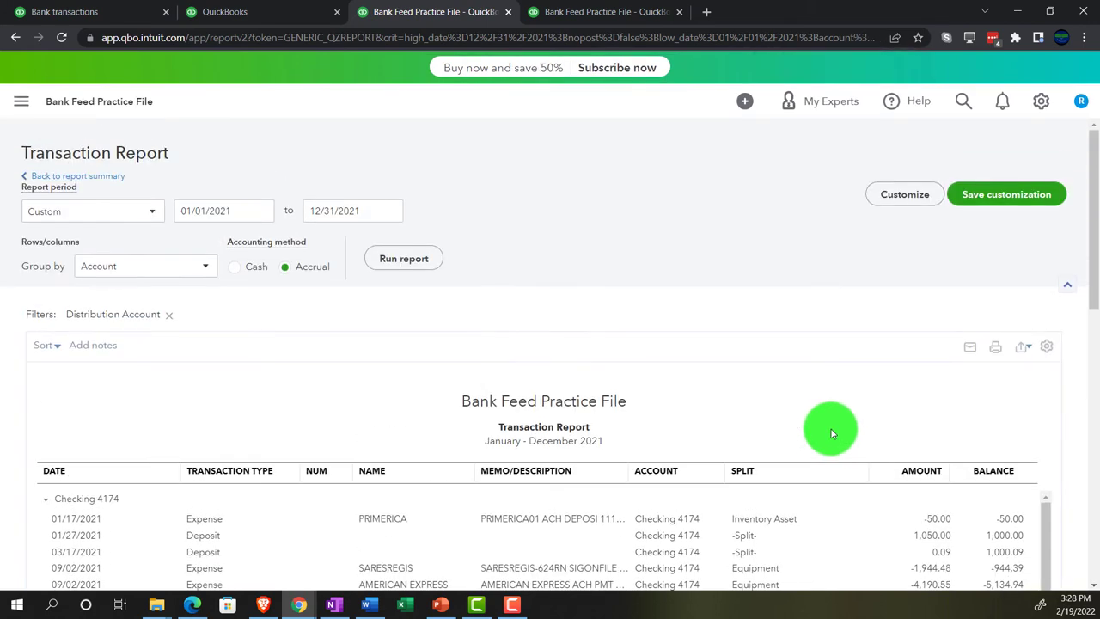
pyautogui.click(894, 196)
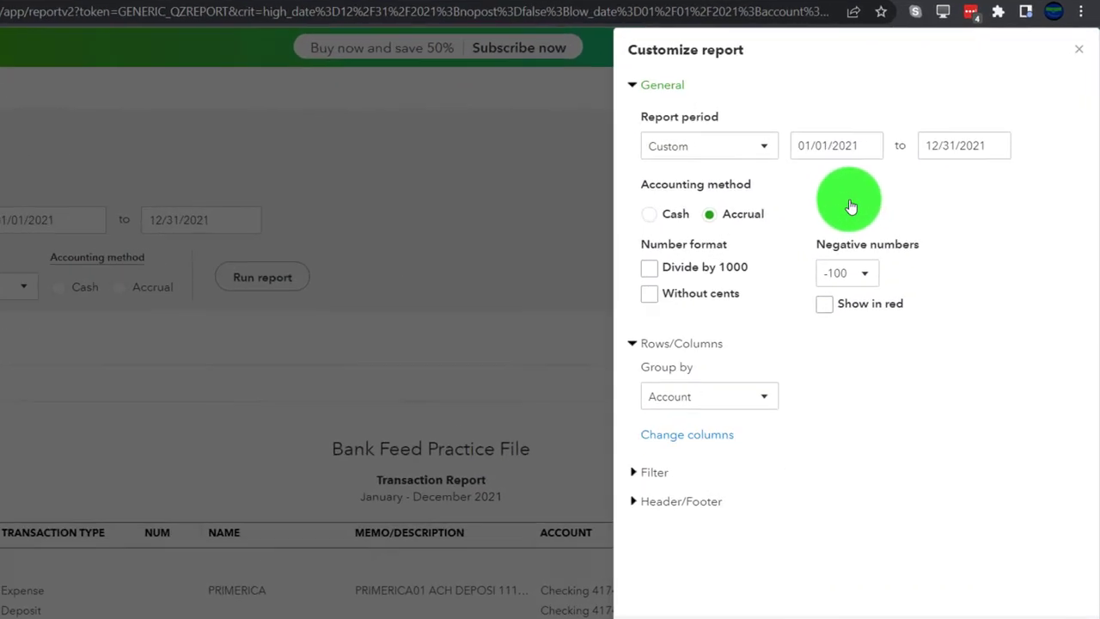
pyautogui.click(639, 473)
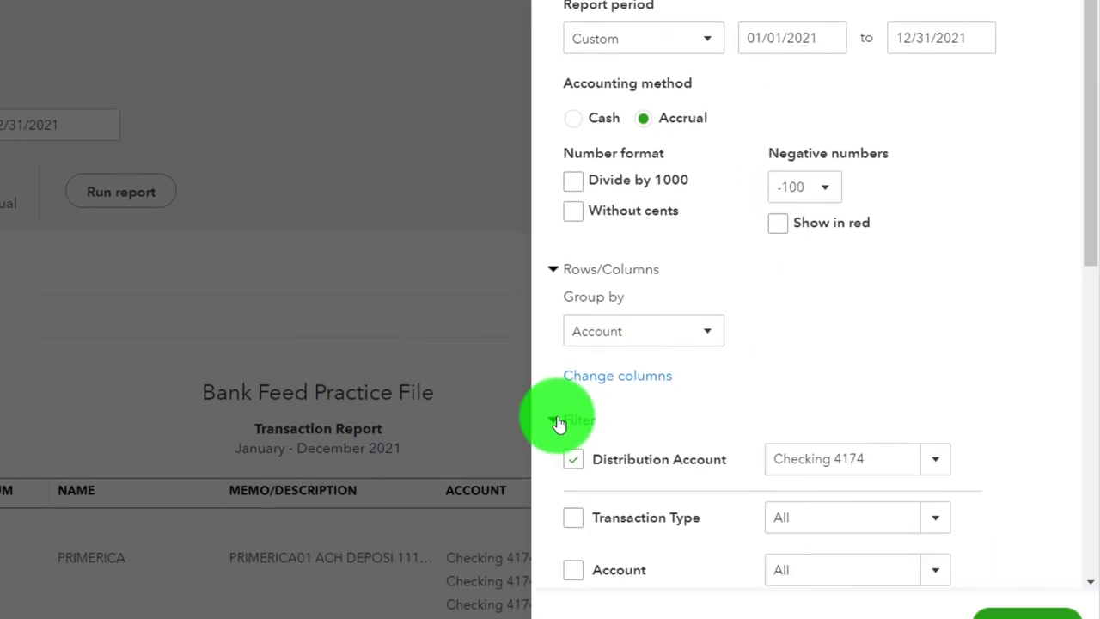
pyautogui.scroll(-3, 559, 423)
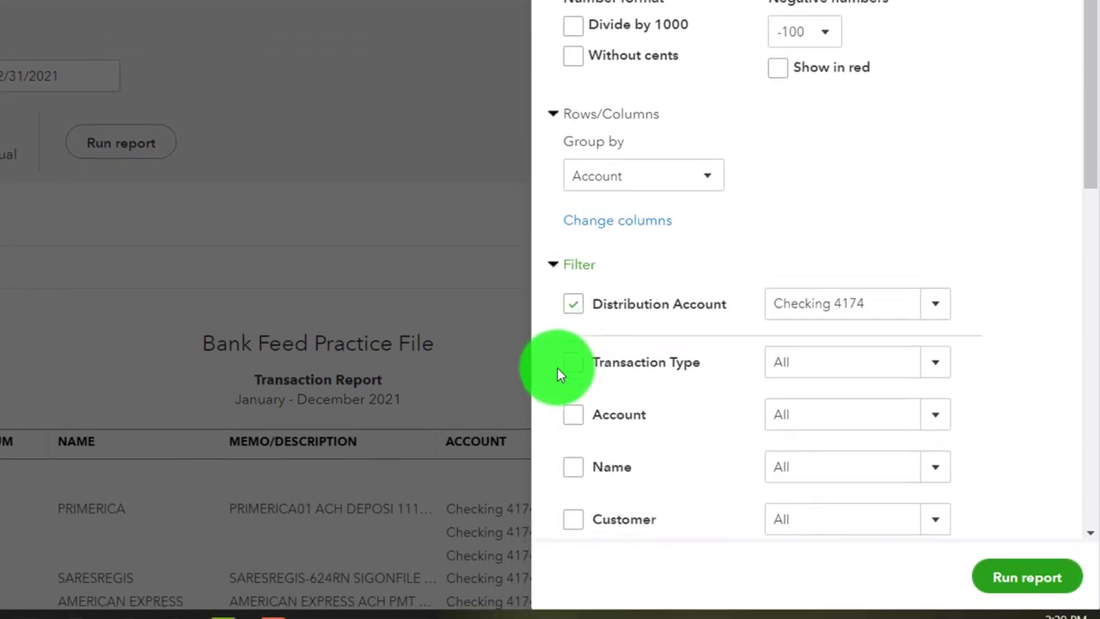
# Filter the transaction report by the names PRIMERICA, PRIMERICA LIFE and PRIMERICA01, and run it.
pyautogui.click(939, 382)
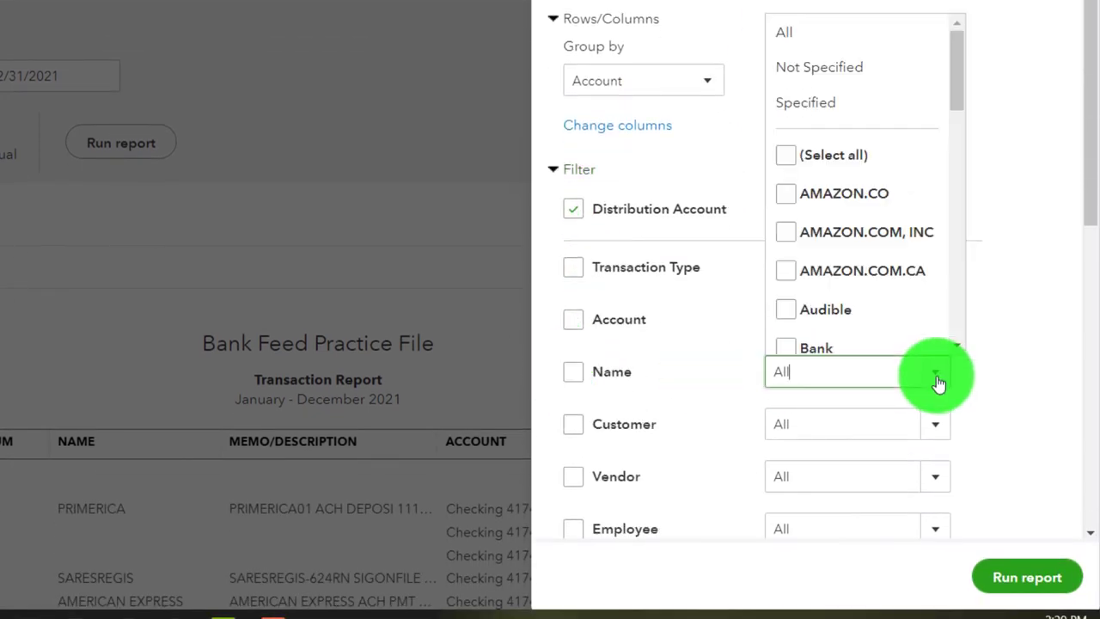
pyautogui.scroll(-2, 892, 238)
pyautogui.scroll(-5, 892, 238)
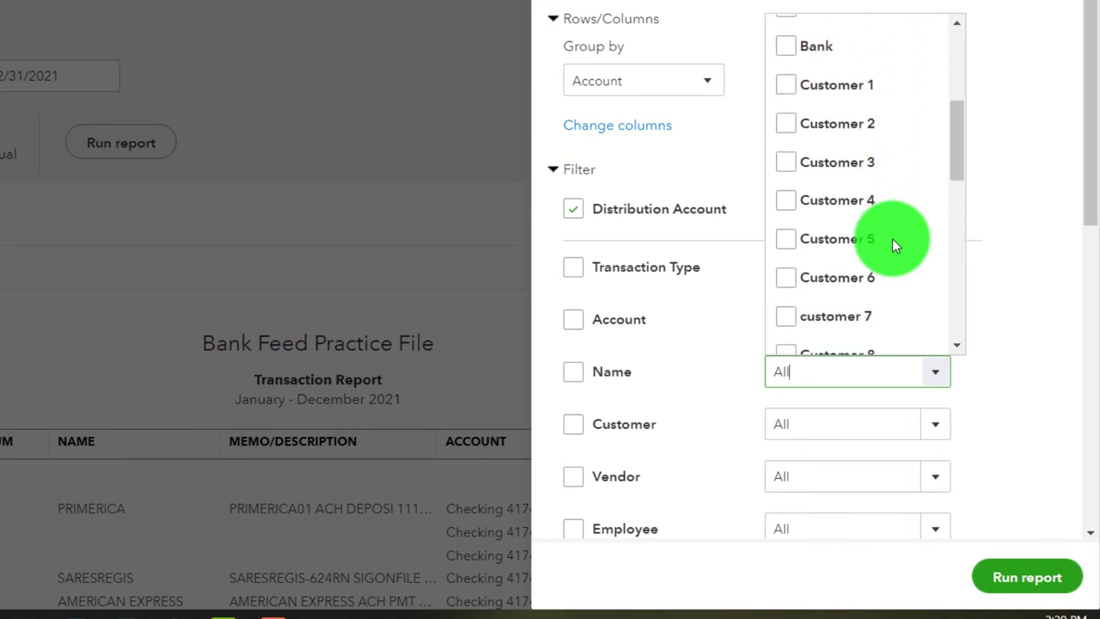
pyautogui.scroll(-5, 894, 247)
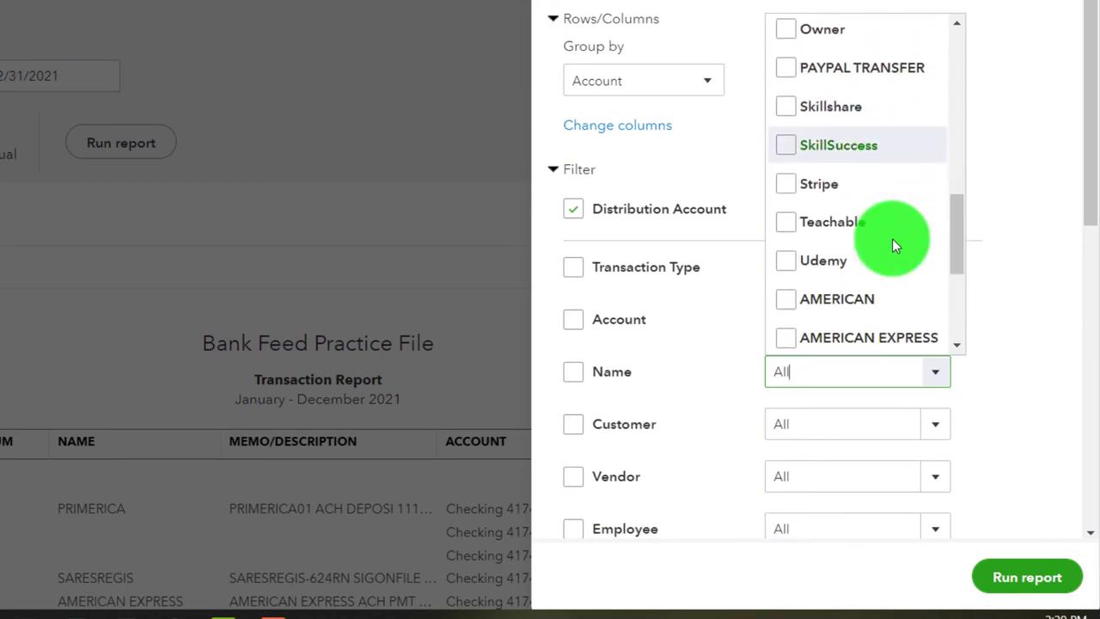
pyautogui.scroll(-1, 894, 246)
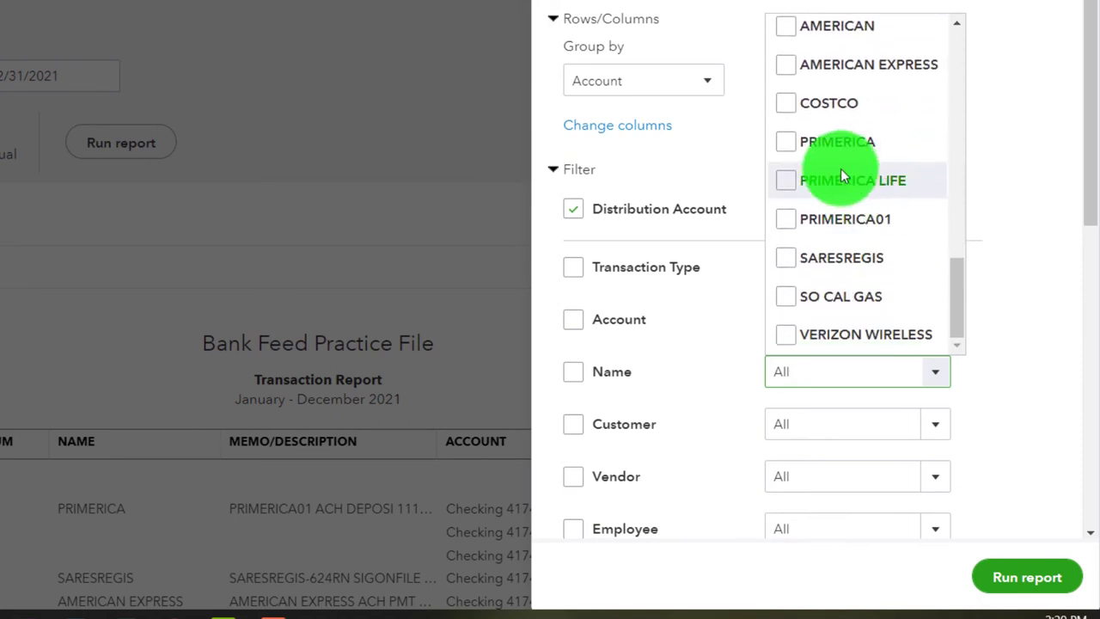
pyautogui.click(793, 146)
pyautogui.click(795, 79)
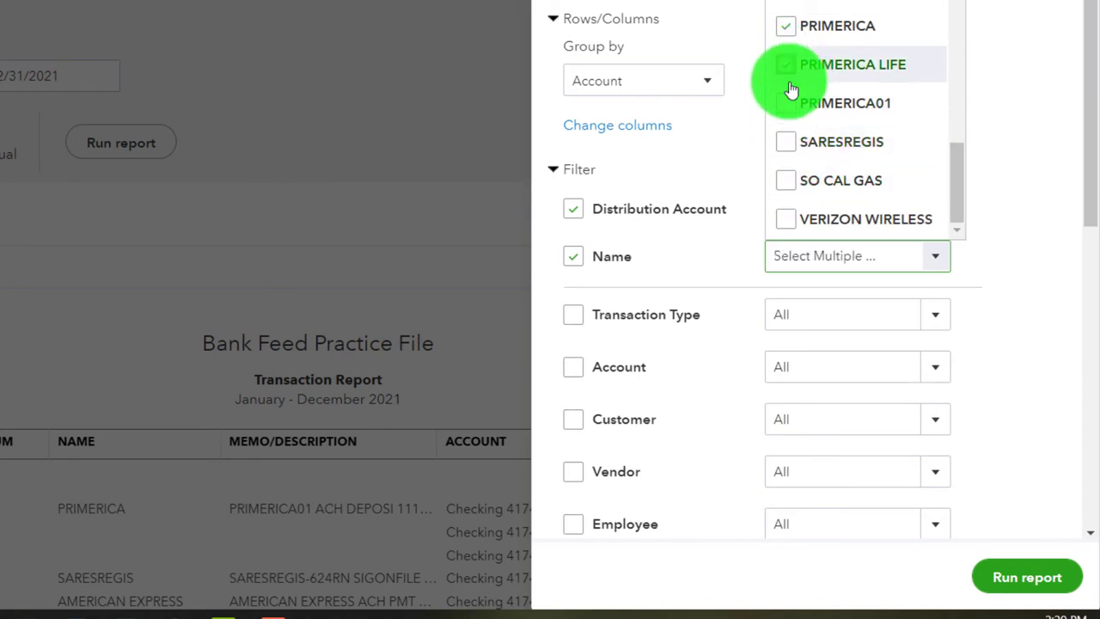
pyautogui.click(787, 104)
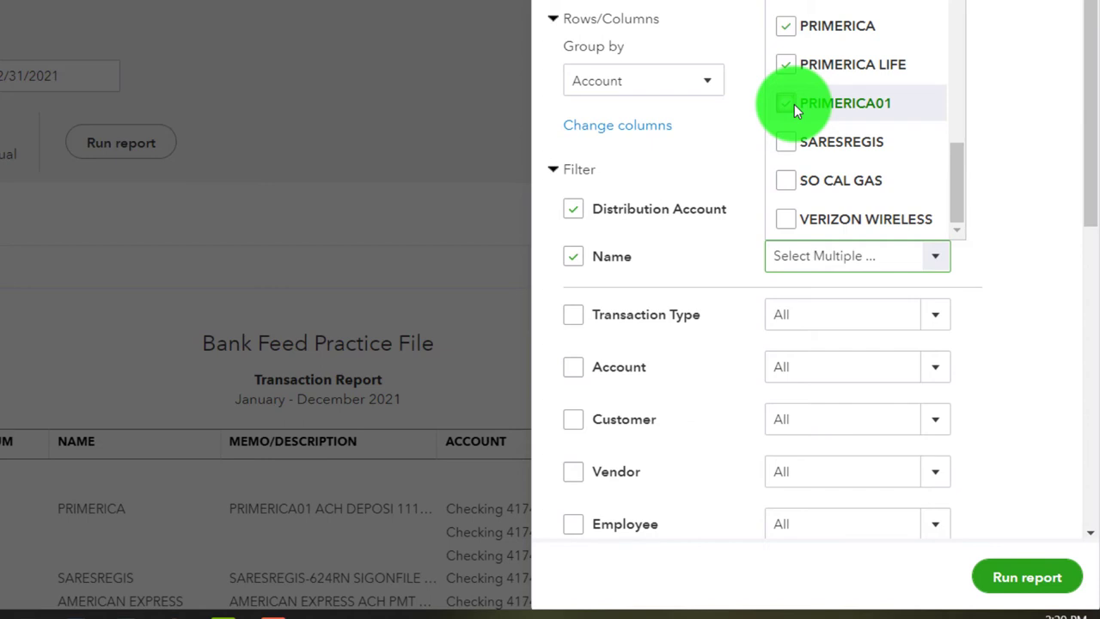
pyautogui.click(1028, 576)
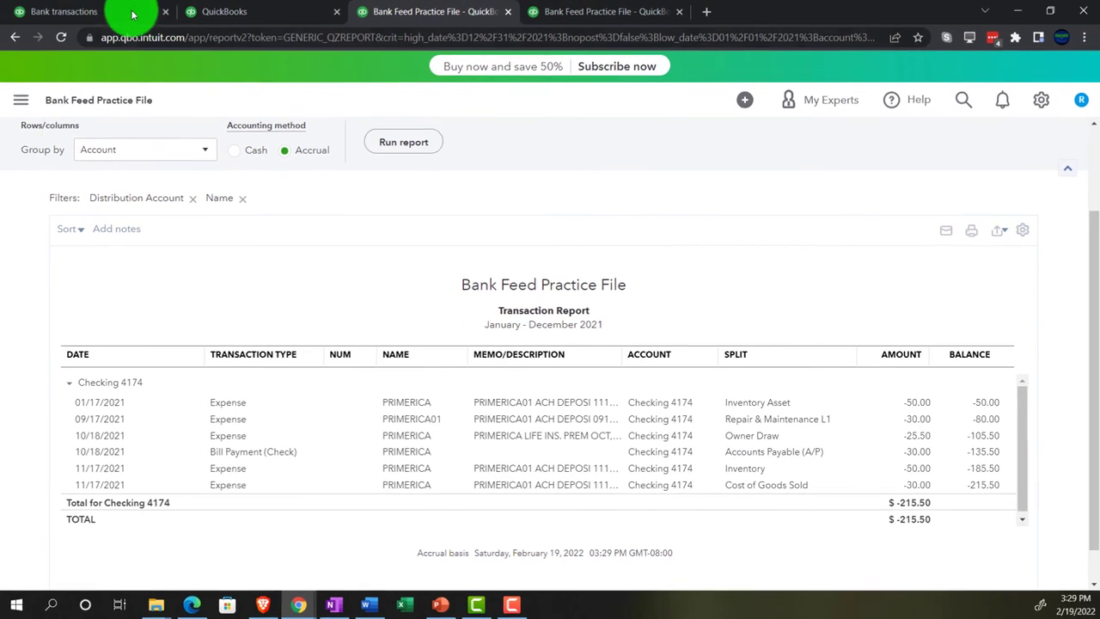
# Return to the bank transactions and add the $25.50 PRIMERICA LIFE transaction with its rule-assigned category, Repair & Maintenance L2.
pyautogui.click(135, 12)
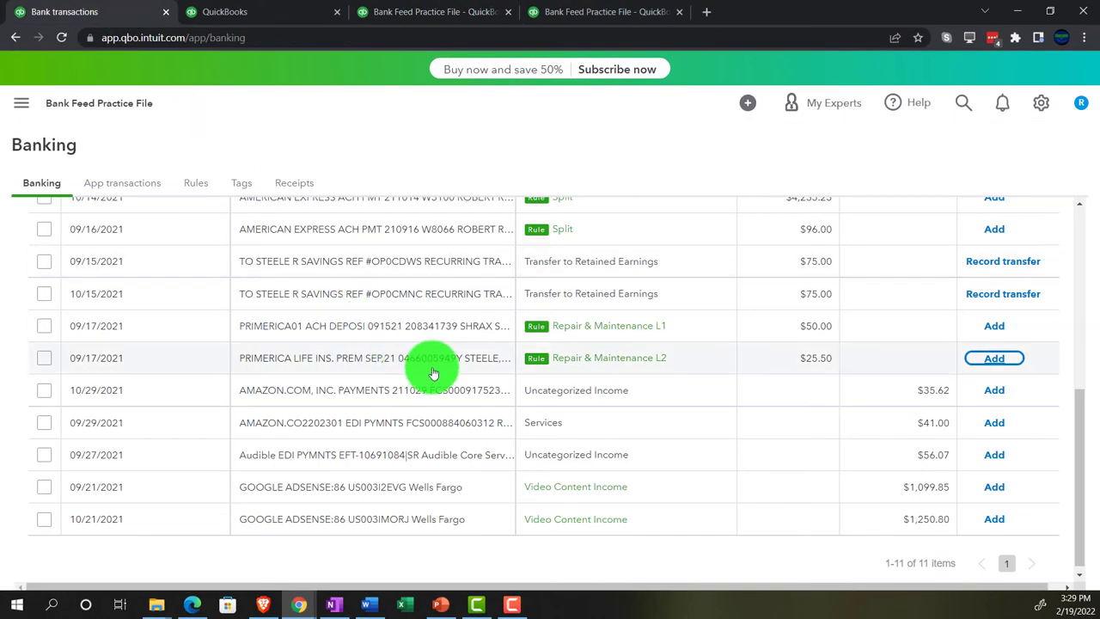
pyautogui.click(996, 361)
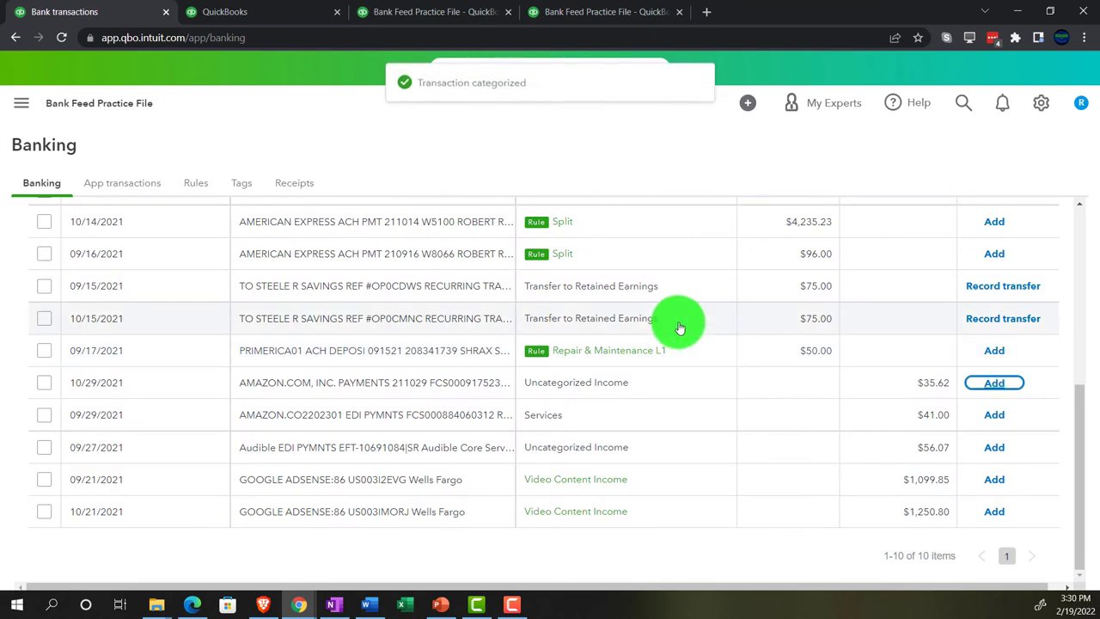
# Rerun the filtered transaction report, inspect the 09/17/2021 PRIMERICA LIFE expense behind it, and close the expense form.
pyautogui.click(402, 11)
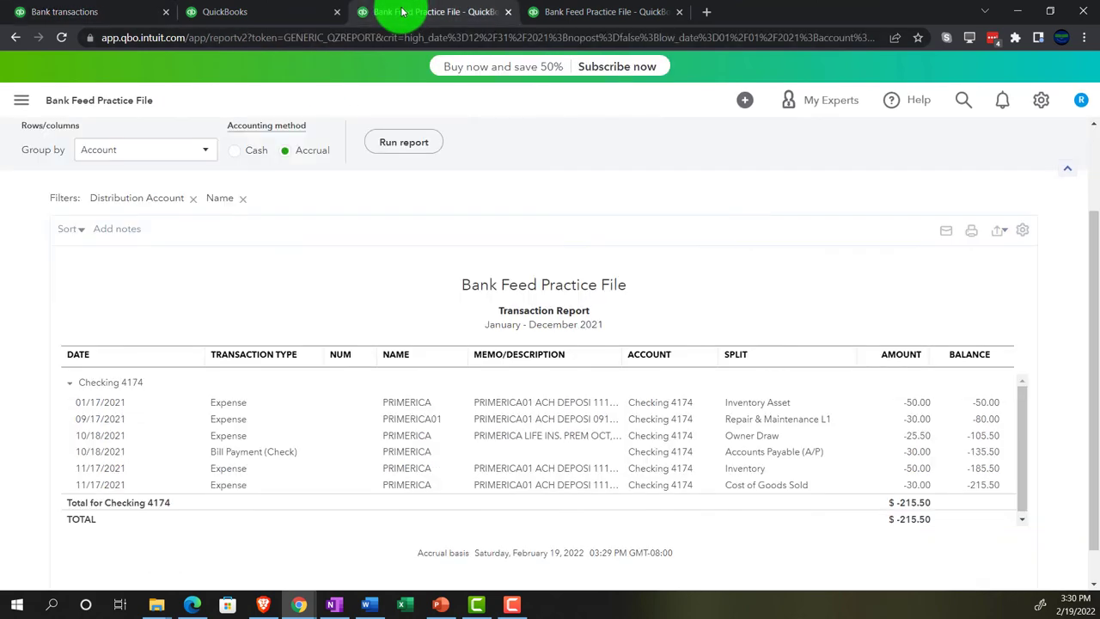
pyautogui.scroll(2, 736, 288)
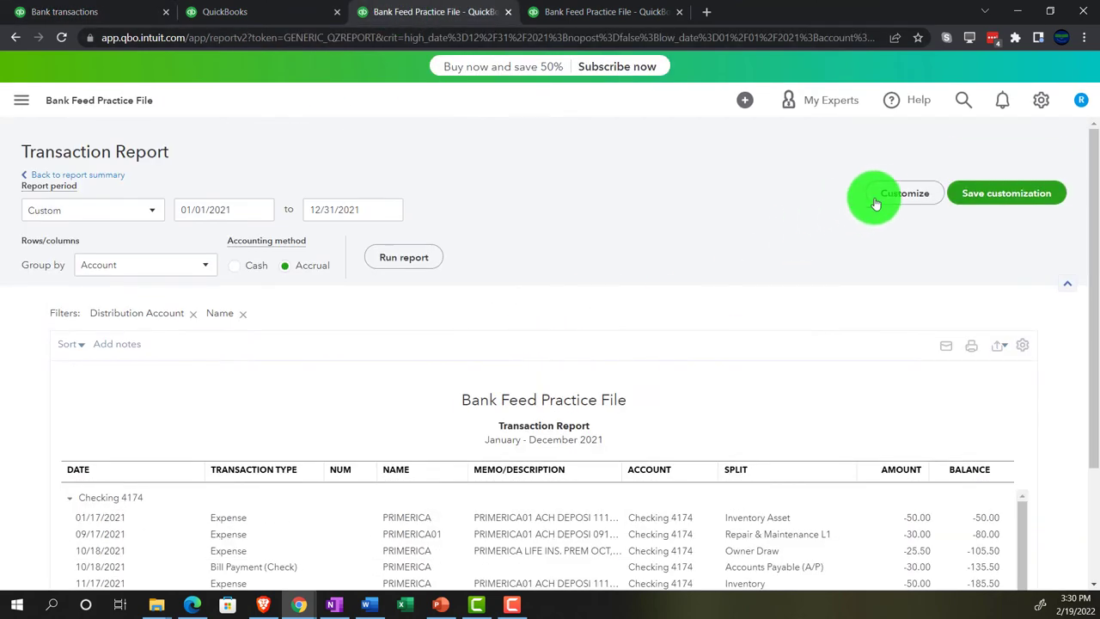
pyautogui.click(412, 256)
pyautogui.scroll(-2, 597, 368)
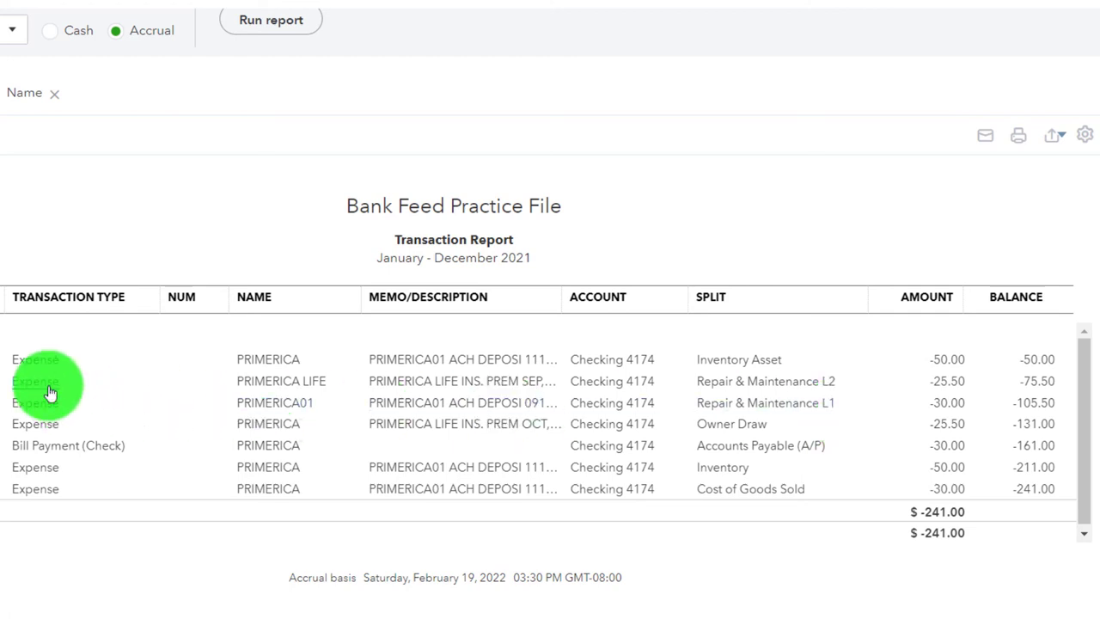
pyautogui.click(919, 385)
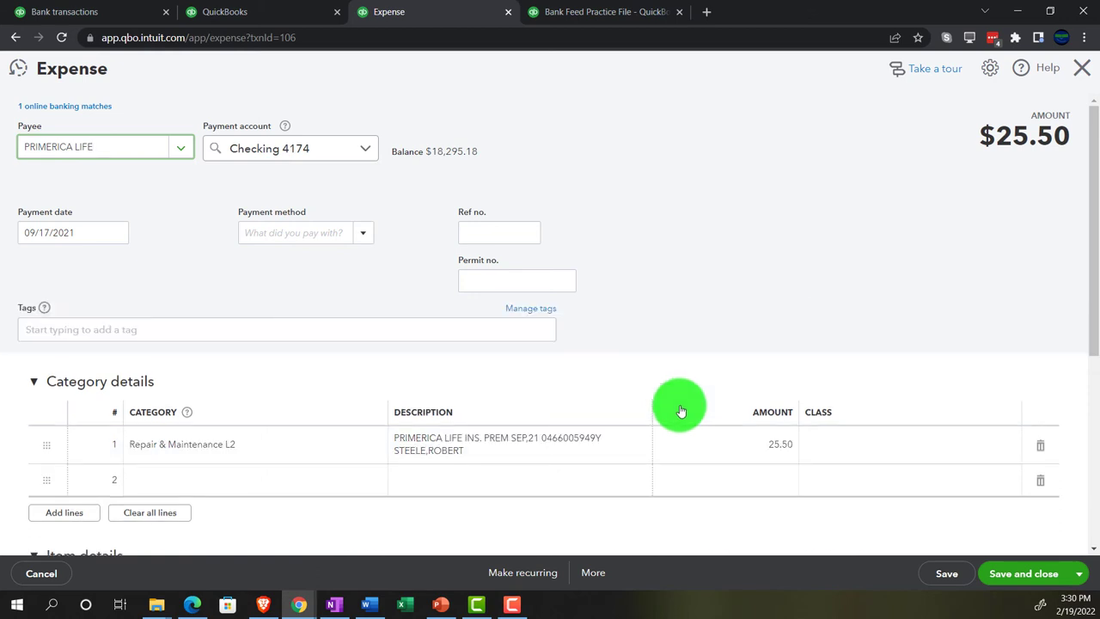
pyautogui.click(1083, 72)
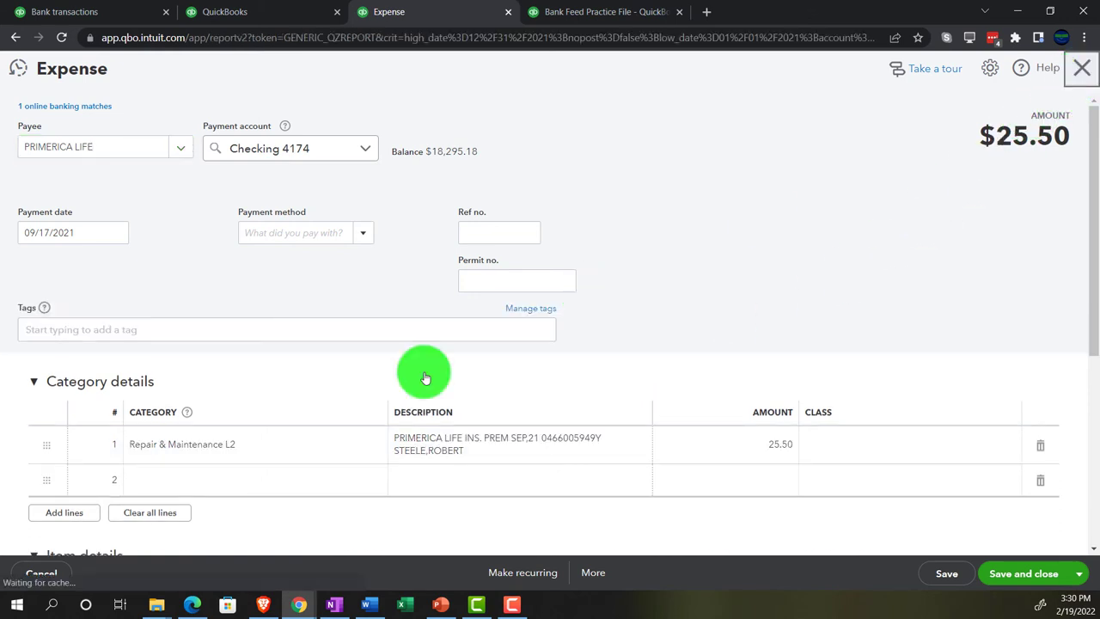
# Return from the filtered transaction report to the Balance Sheet and review its asset accounts.
pyautogui.scroll(1, 91, 209)
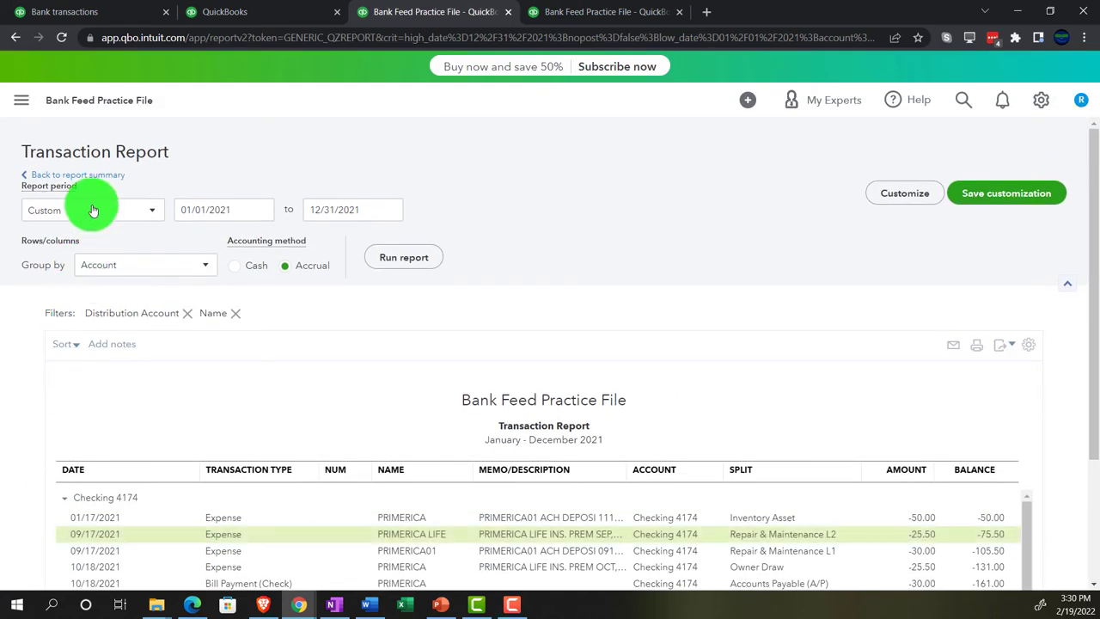
pyautogui.scroll(-2, 91, 177)
pyautogui.scroll(2, 91, 184)
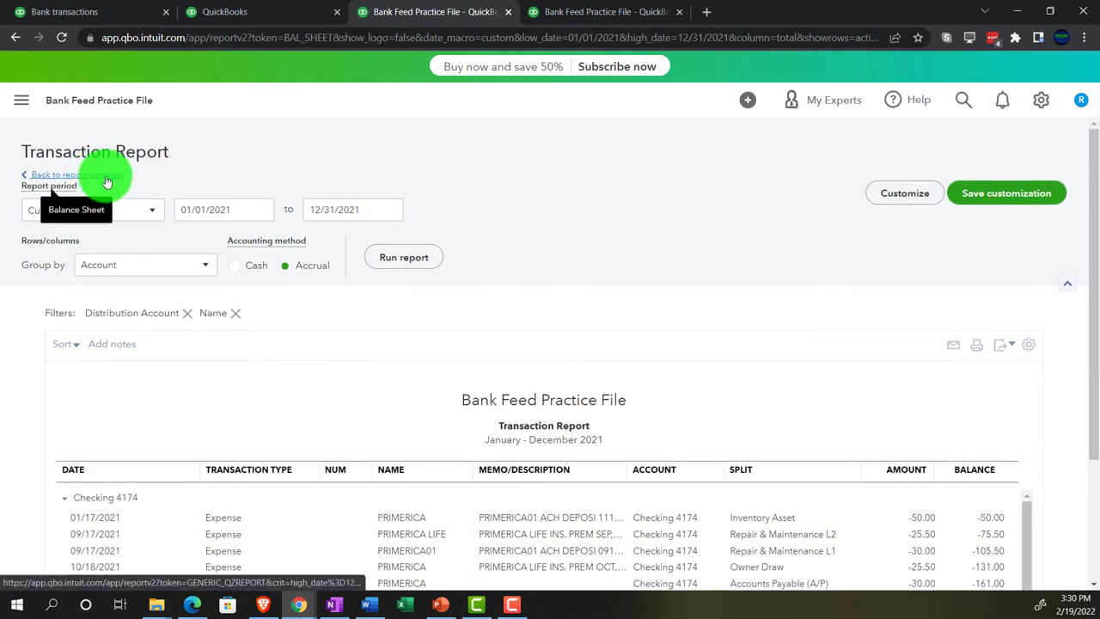
pyautogui.click(96, 174)
pyautogui.scroll(-3, 134, 396)
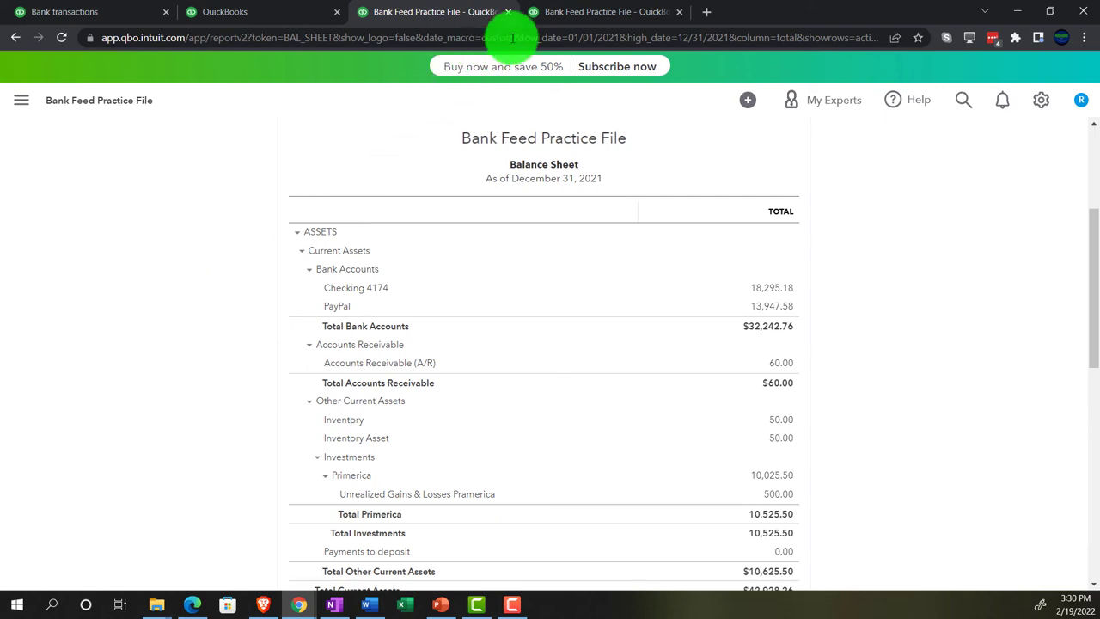
# Rerun the 2021 Profit and Loss report and examine the Repair & Maintenance L1 and L2 expense lines.
pyautogui.click(576, 12)
pyautogui.scroll(3, 778, 434)
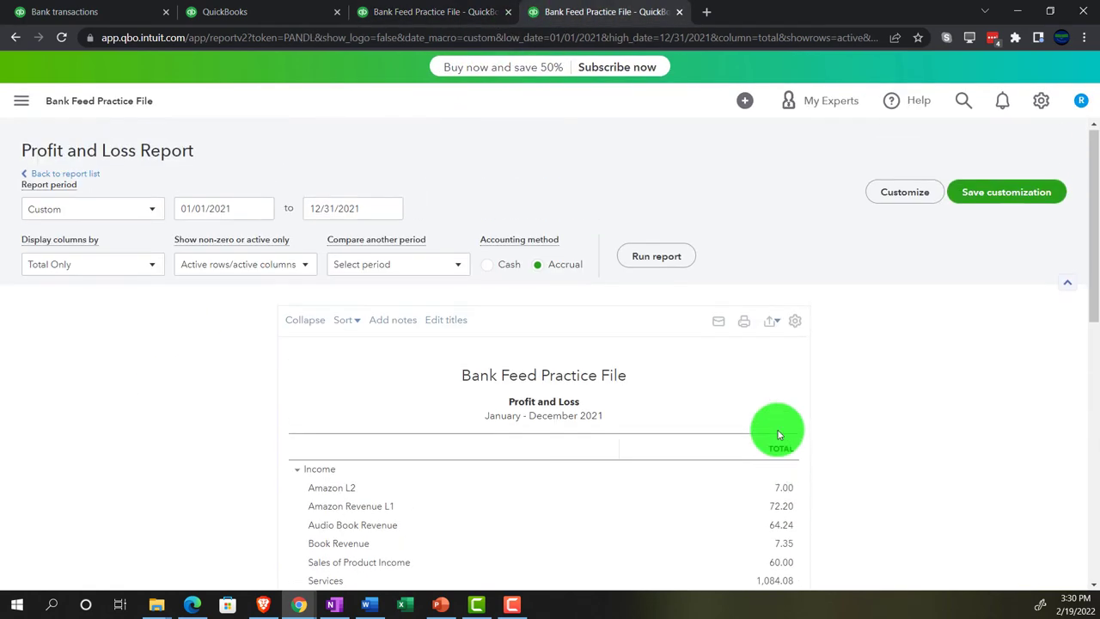
pyautogui.click(667, 257)
pyautogui.scroll(-2, 257, 516)
pyautogui.hotkey('ctrl', '+')
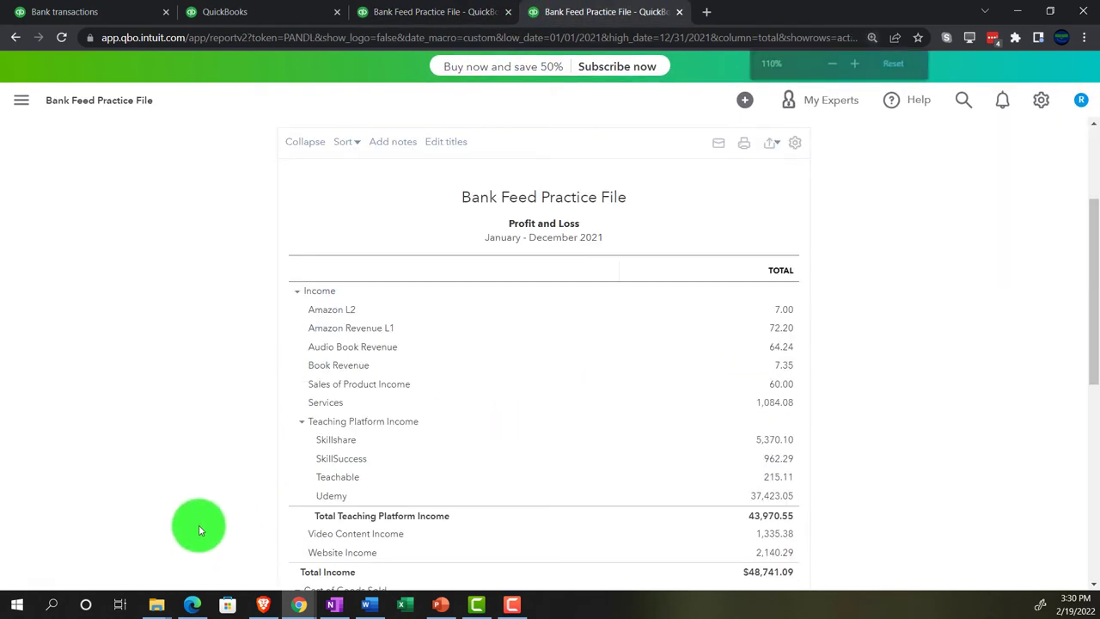
pyautogui.hotkey('ctrl', '+')
pyautogui.hotkey('ctrl', '+')
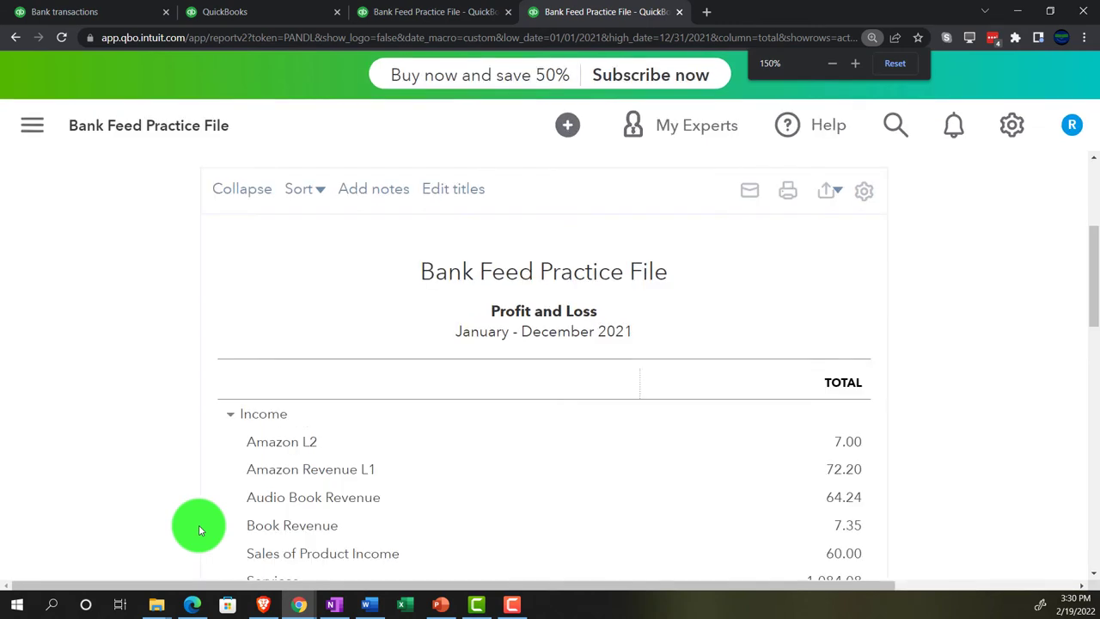
pyautogui.scroll(-1, 199, 524)
pyautogui.scroll(-3, 198, 524)
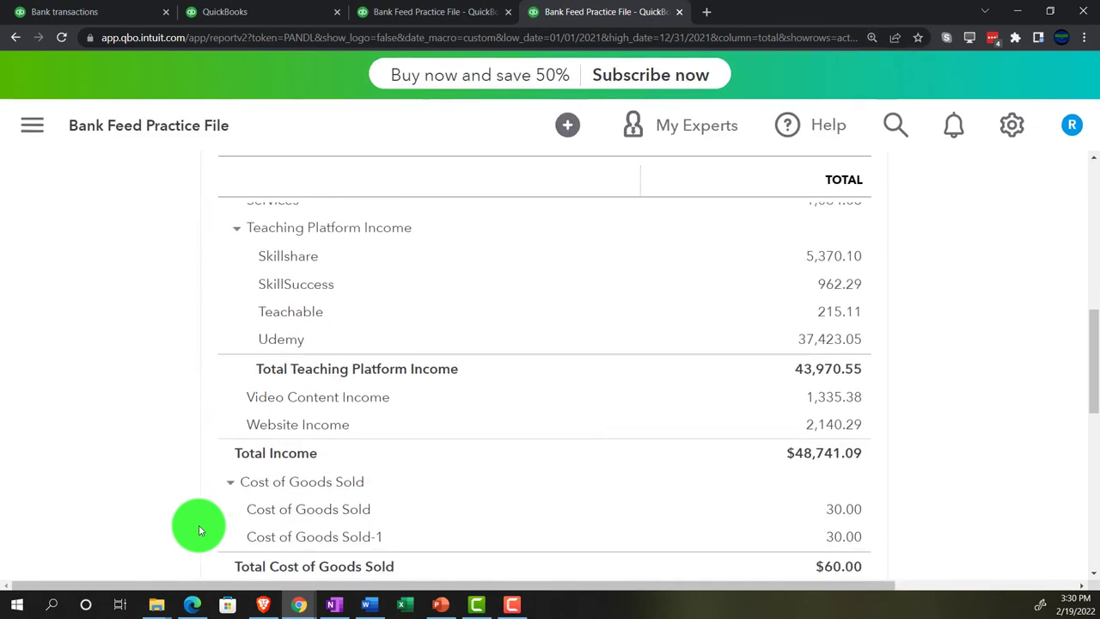
pyautogui.scroll(-4, 198, 524)
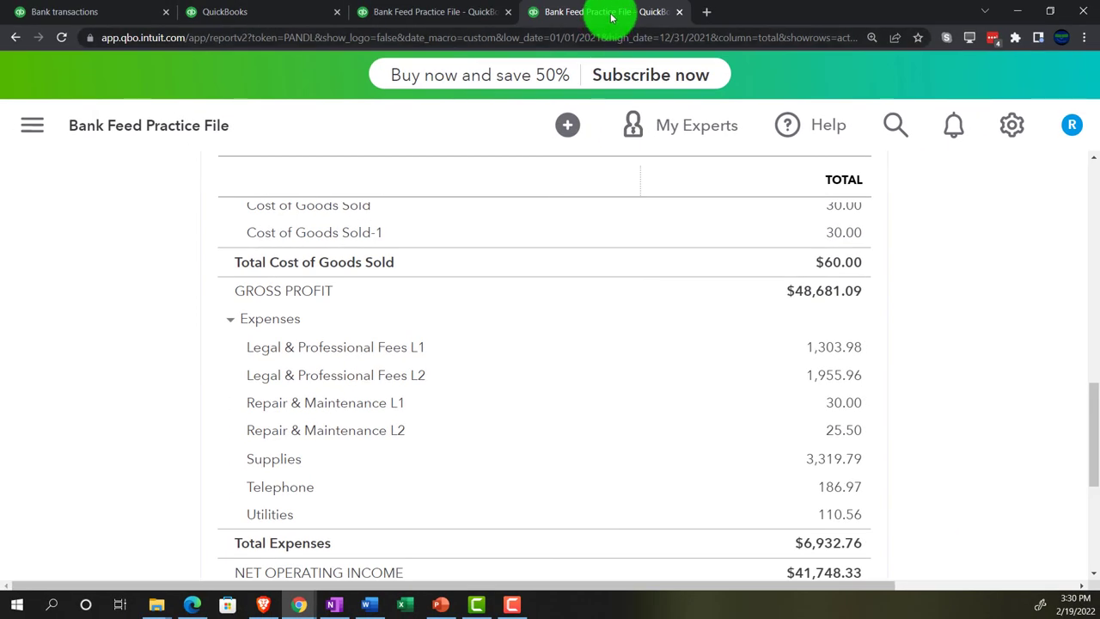
# Duplicate the Profit and Loss browser tab and open the list of standard reports in the copy.
pyautogui.rightClick(612, 18)
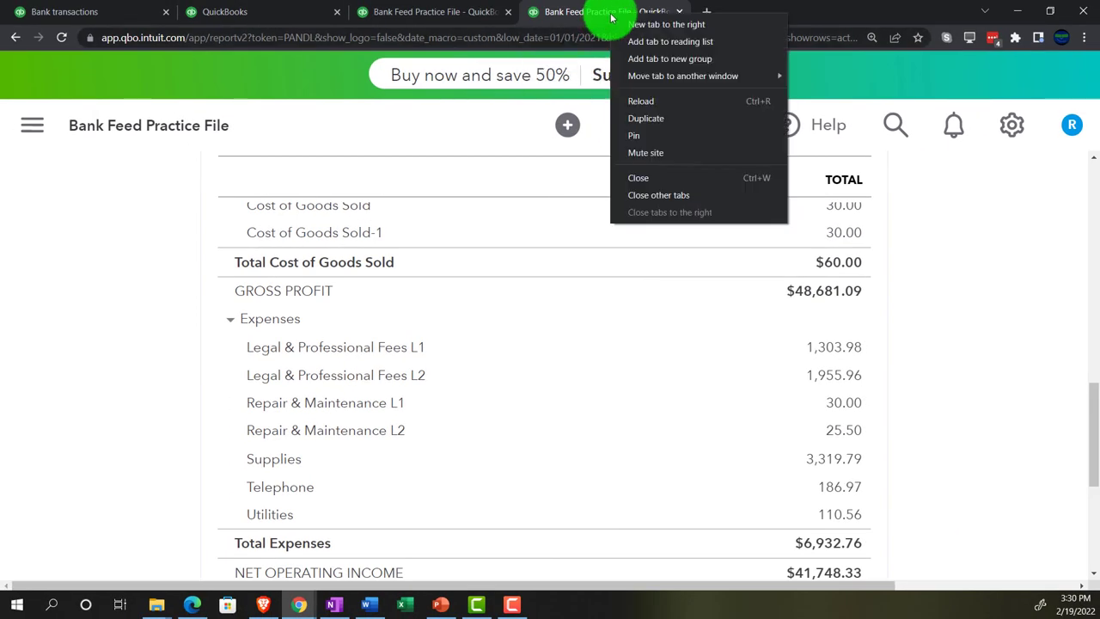
pyautogui.click(650, 118)
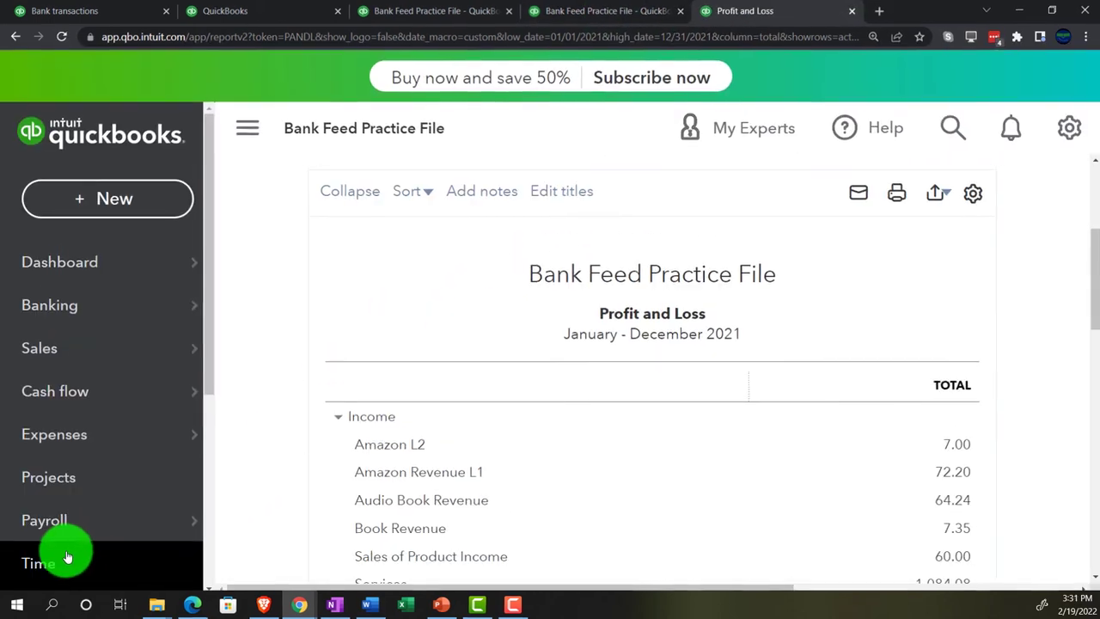
pyautogui.scroll(-3, 101, 464)
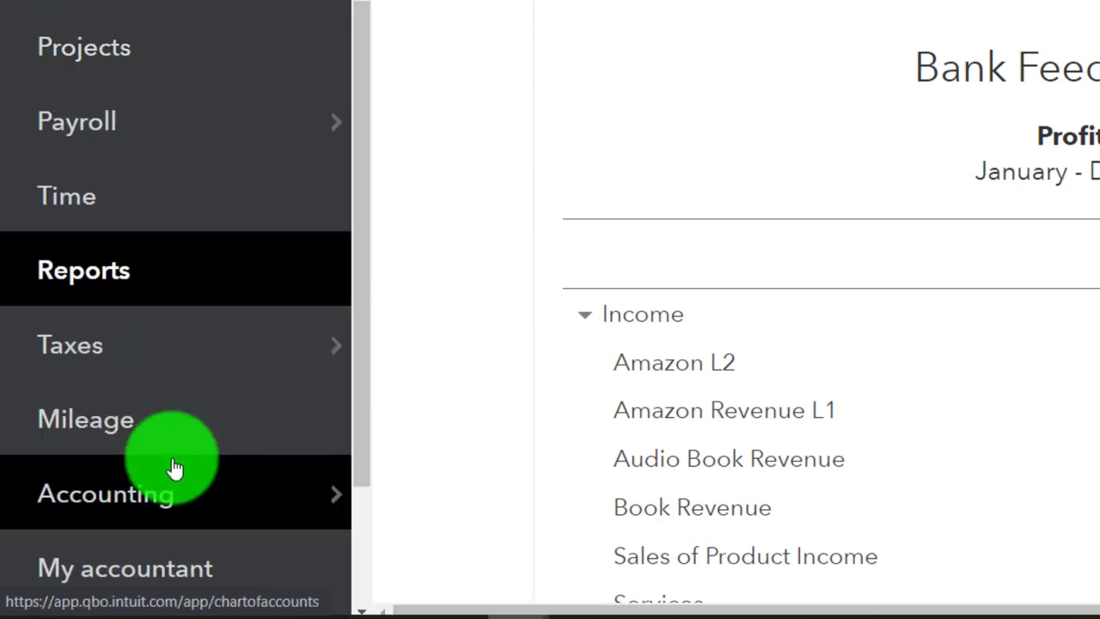
pyautogui.scroll(-2, 174, 469)
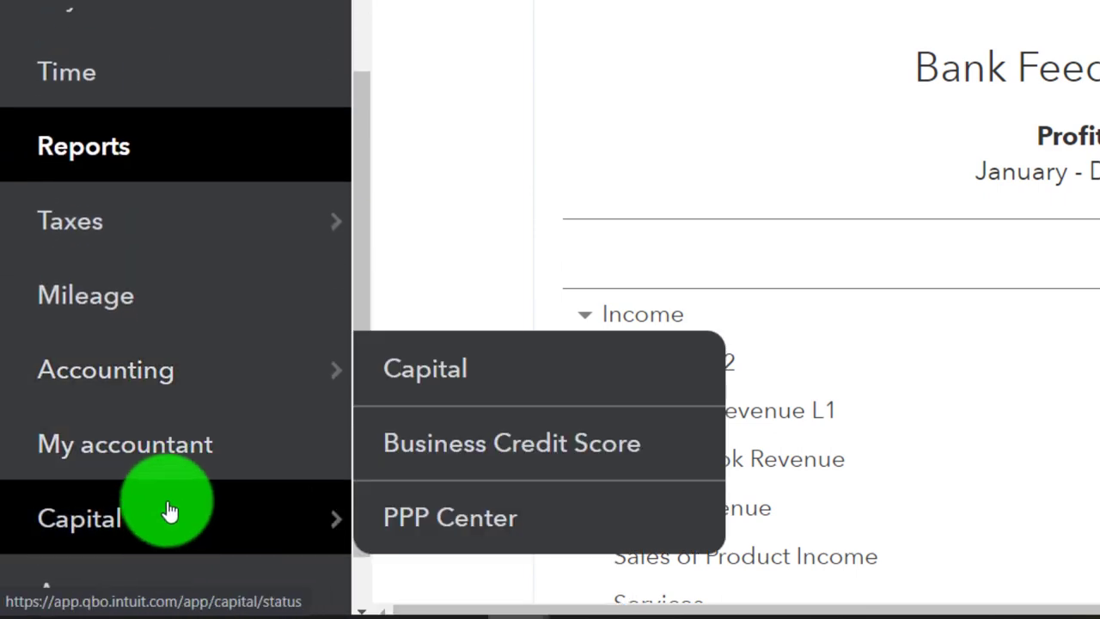
pyautogui.click(124, 159)
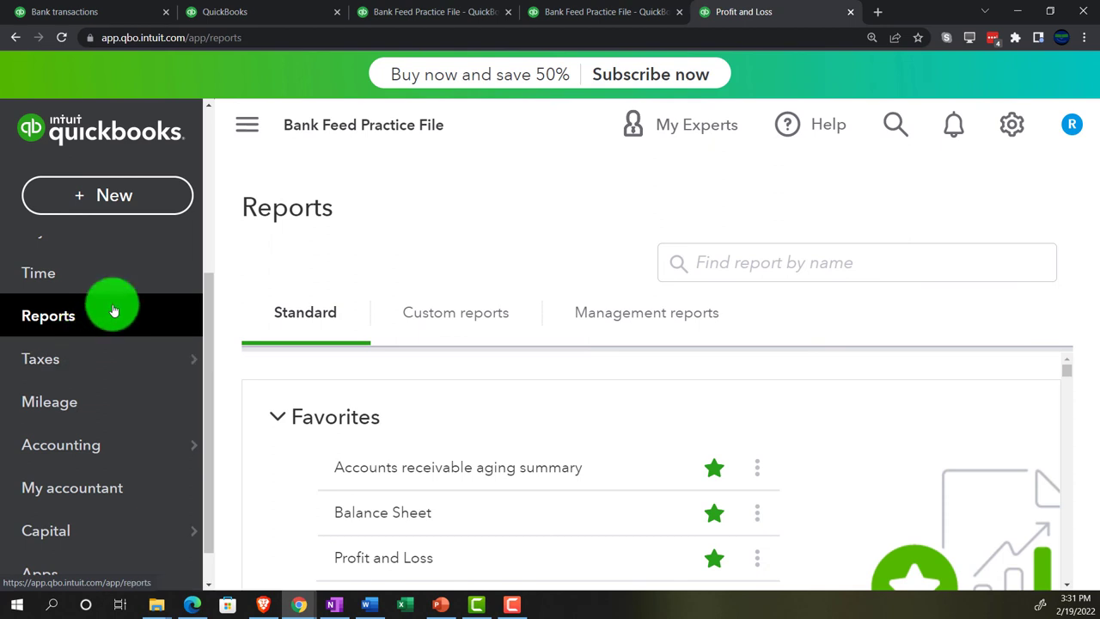
pyautogui.click(247, 133)
# Open the Profit and Loss by Class report from the Business overview reports.
pyautogui.scroll(-2, 458, 458)
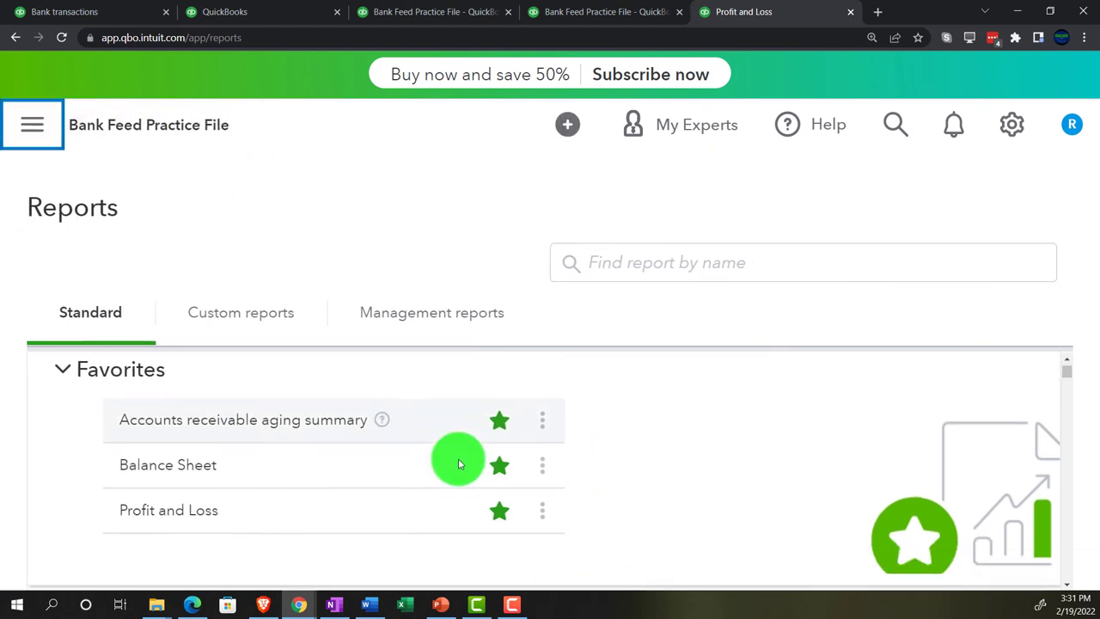
pyautogui.scroll(-3, 458, 464)
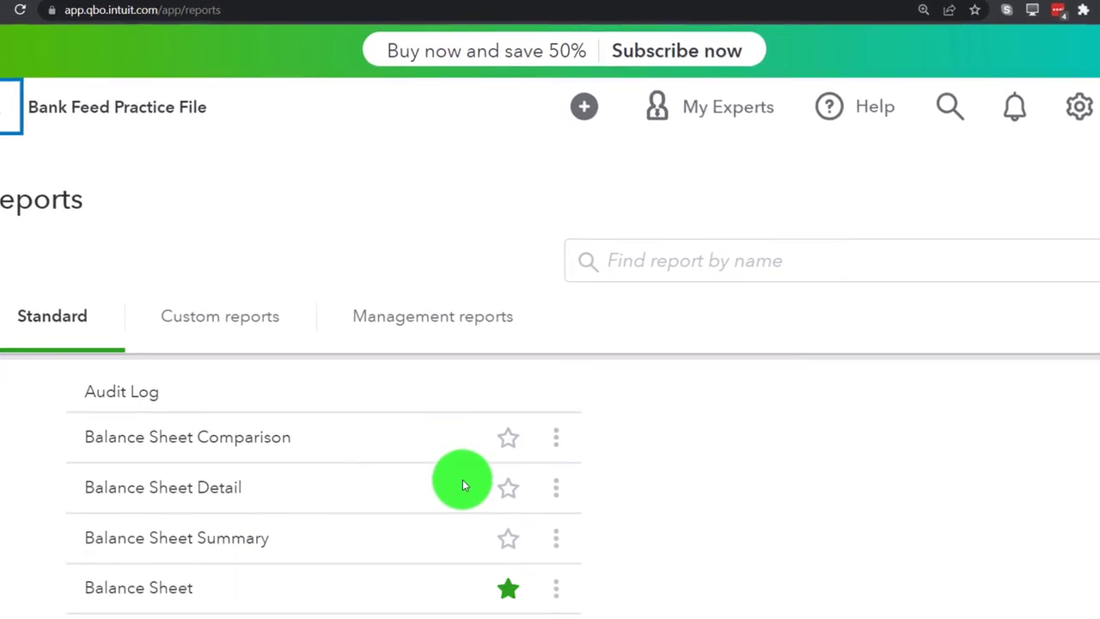
pyautogui.hotkey('ctrl', '-')
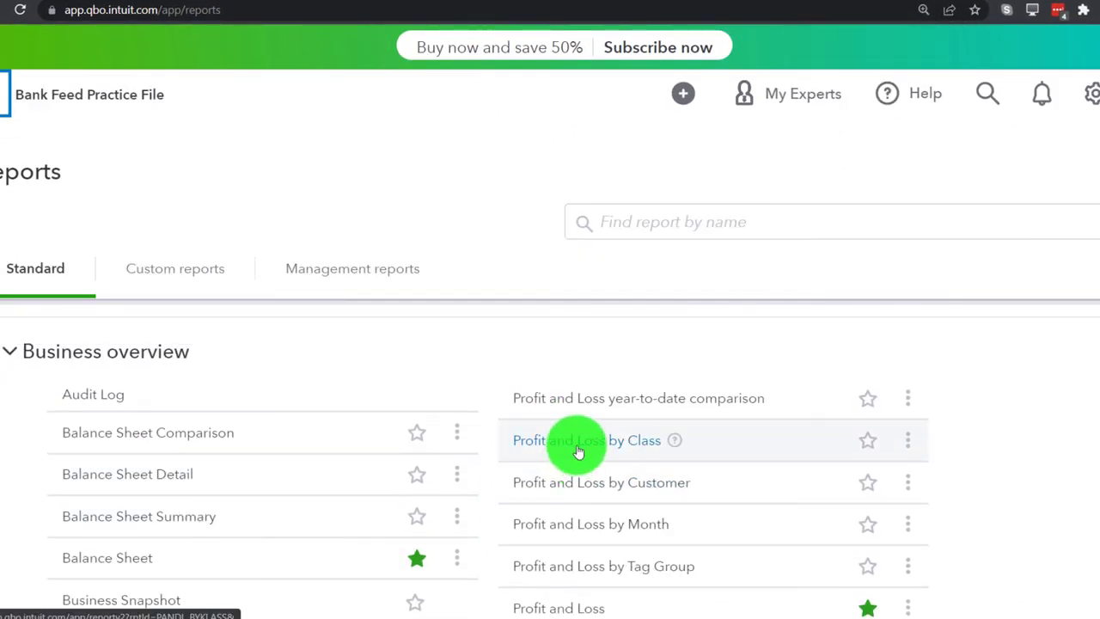
pyautogui.click(579, 451)
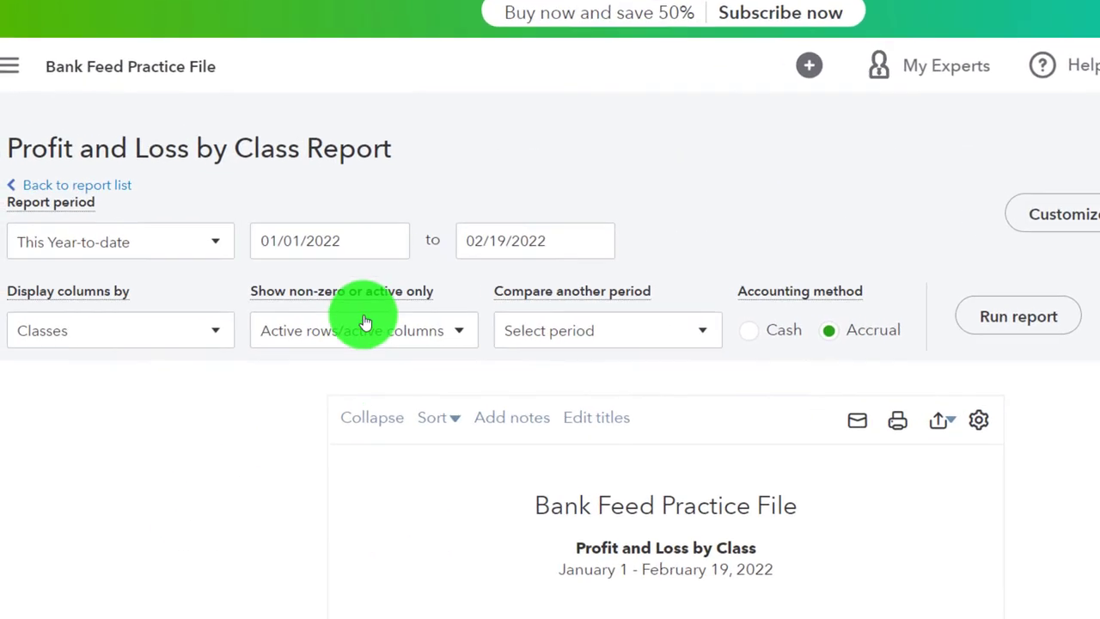
# Set the Profit and Loss by Class report period to 01/01/2021 through 12/31/2021 and run the report.
pyautogui.click(363, 243)
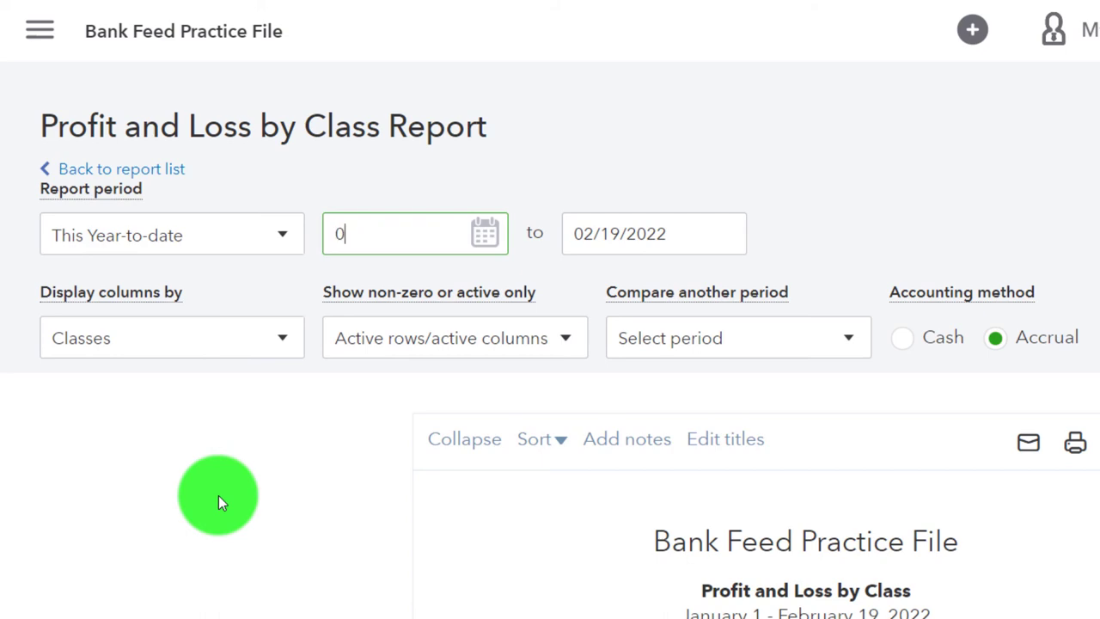
pyautogui.write('01/01/2021')
pyautogui.press('Tab')
pyautogui.write('1231')
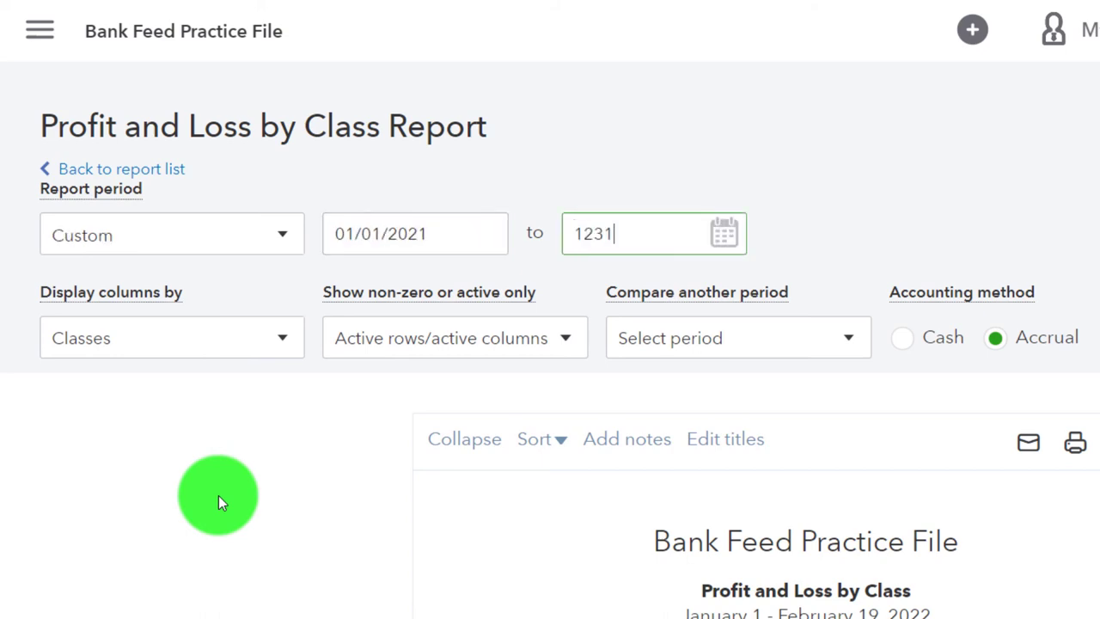
pyautogui.click(218, 496)
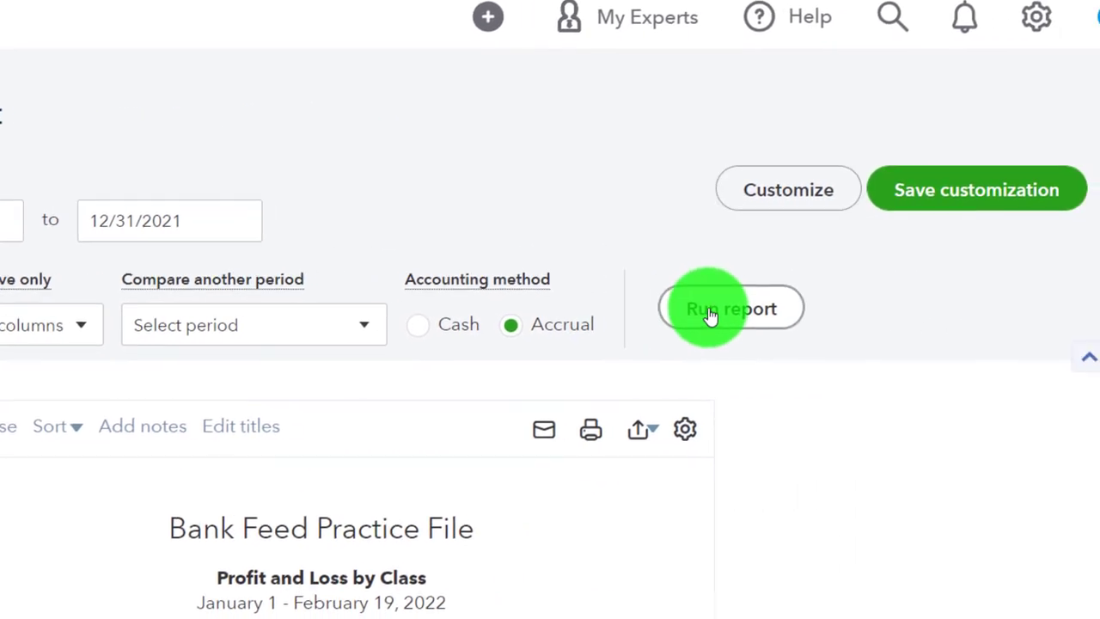
pyautogui.click(1099, 326)
# Examine how the Repair & Maintenance L1 and L2 expenses are assigned across the class columns of the report.
pyautogui.hotkey('ctrl', '+')
pyautogui.hotkey('ctrl', '+')
pyautogui.hotkey('ctrl', '+')
pyautogui.hotkey('ctrl', '+')
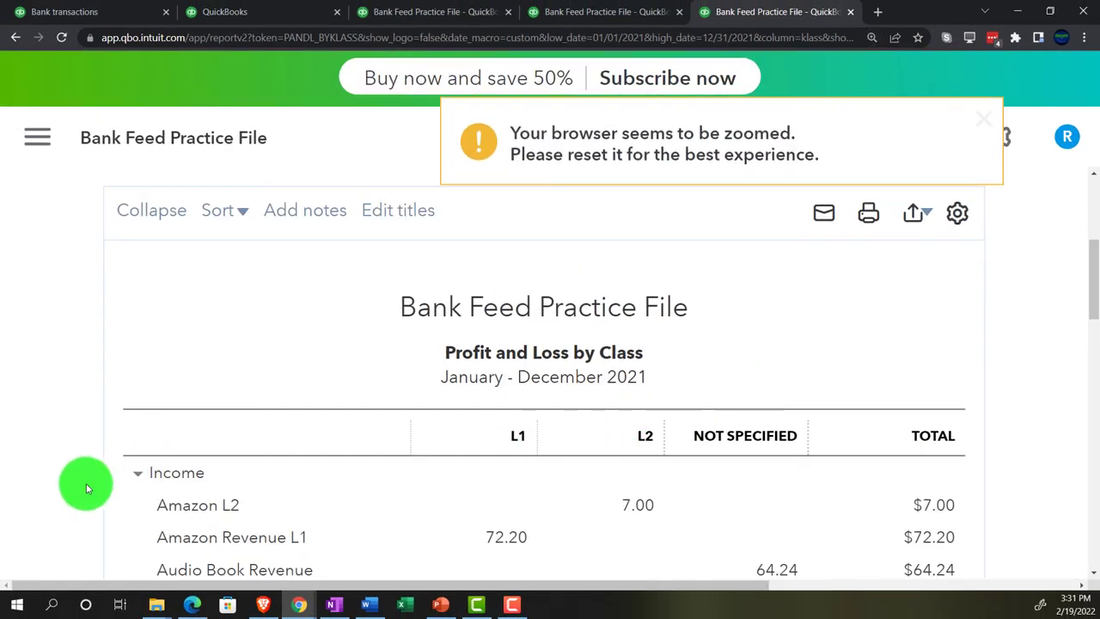
pyautogui.scroll(-1, 86, 484)
pyautogui.scroll(-4, 85, 488)
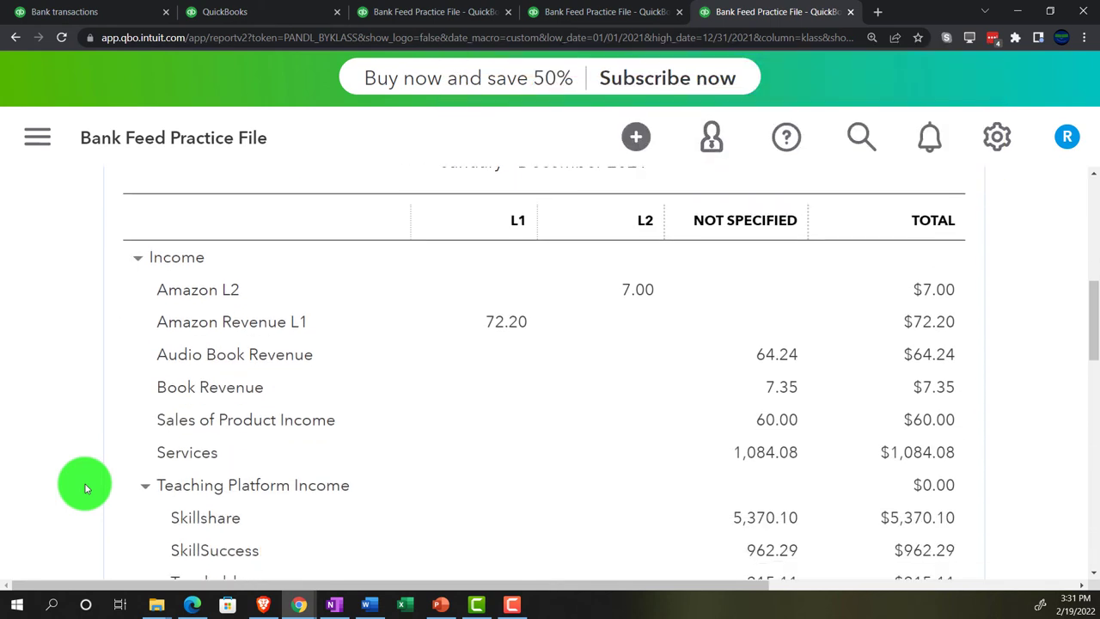
pyautogui.scroll(-5, 85, 488)
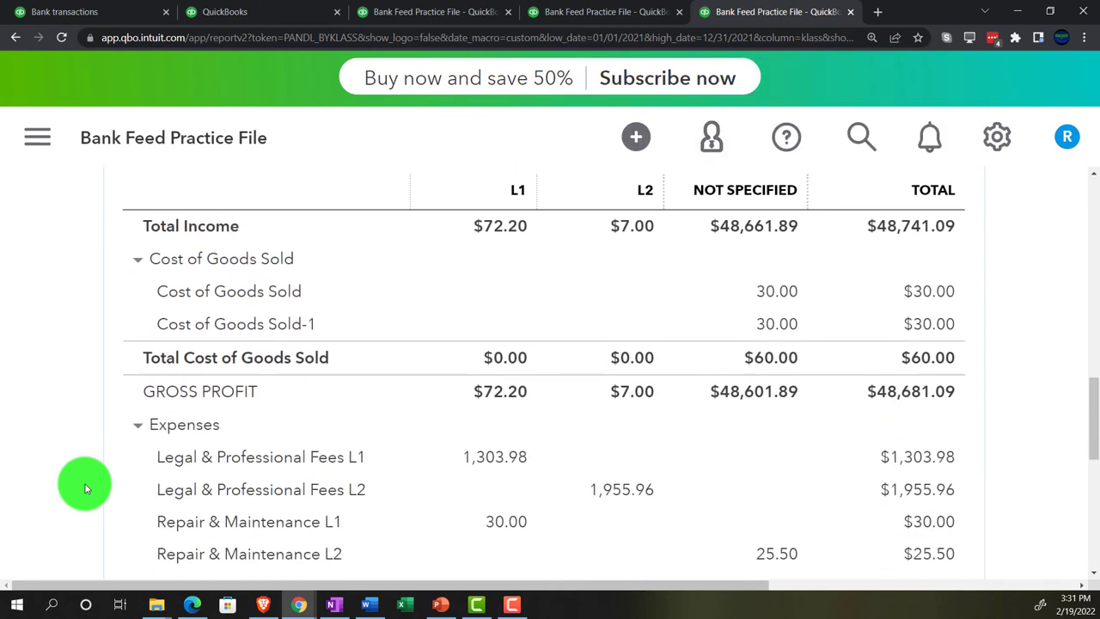
pyautogui.scroll(-1, 85, 488)
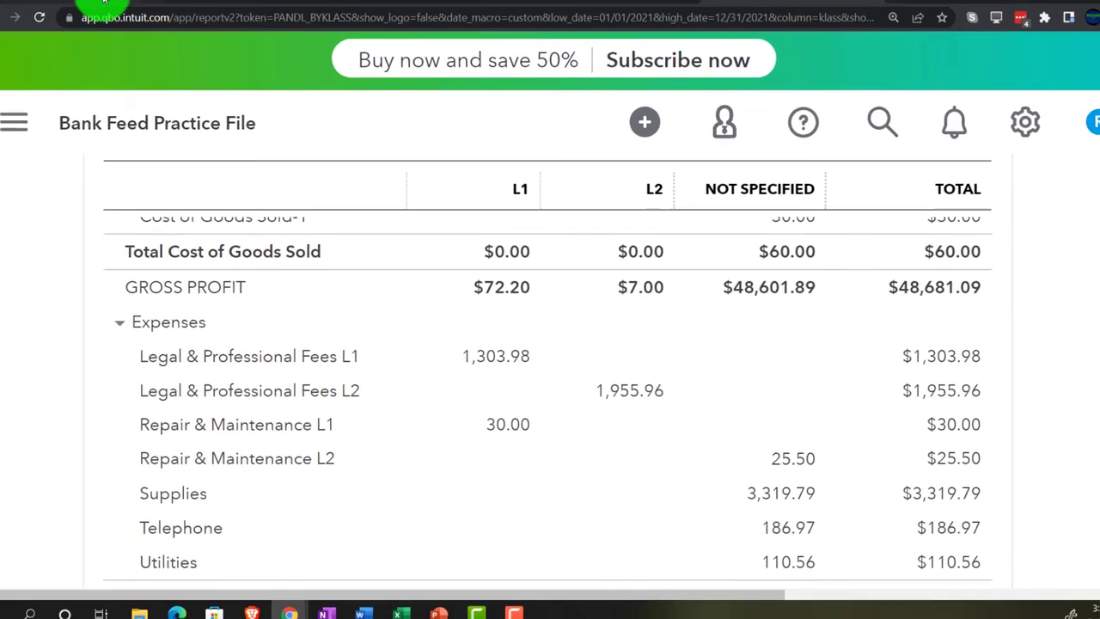
# Return to the banking page's list of bank rules and open the PRIMERICA LIFE rule for editing.
pyautogui.click(123, 19)
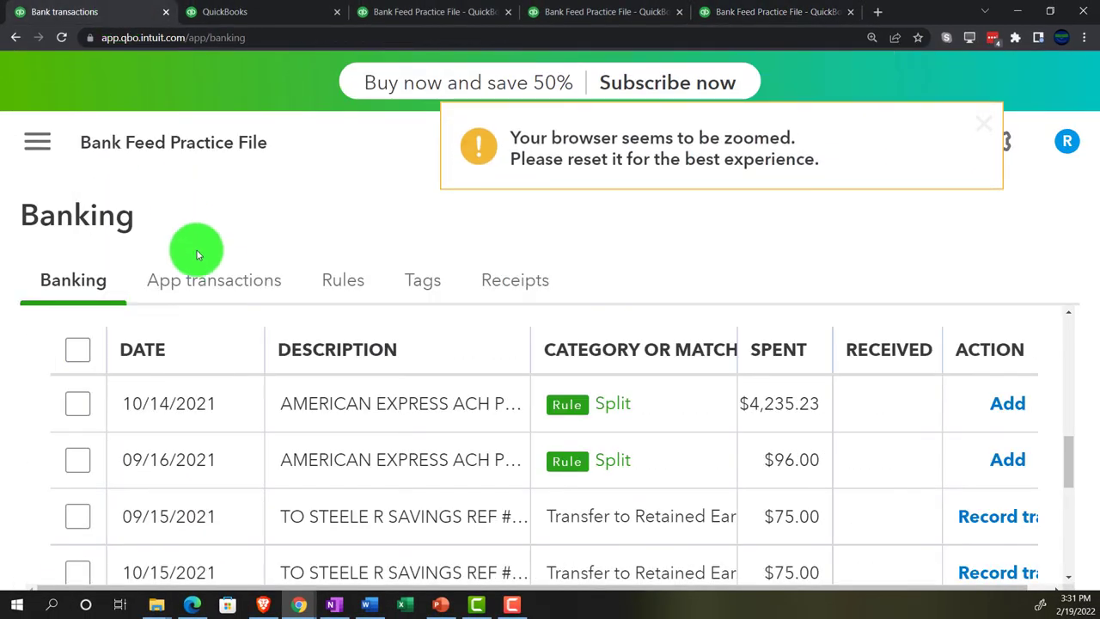
pyautogui.hotkey('ctrl', '-')
pyautogui.hotkey('ctrl', '-')
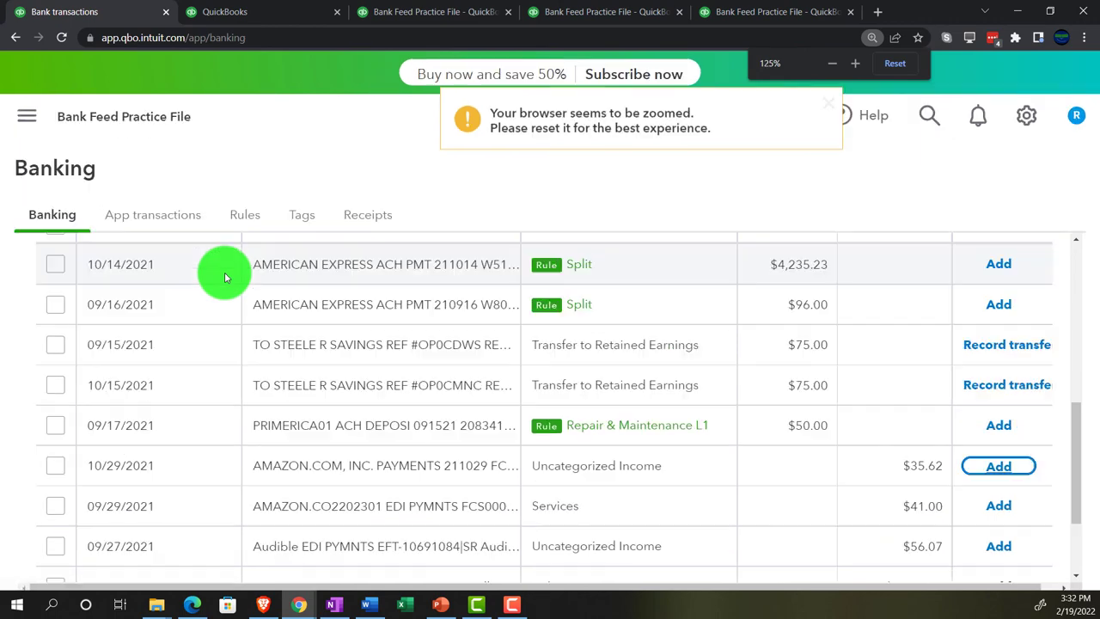
pyautogui.hotkey('ctrl', '-')
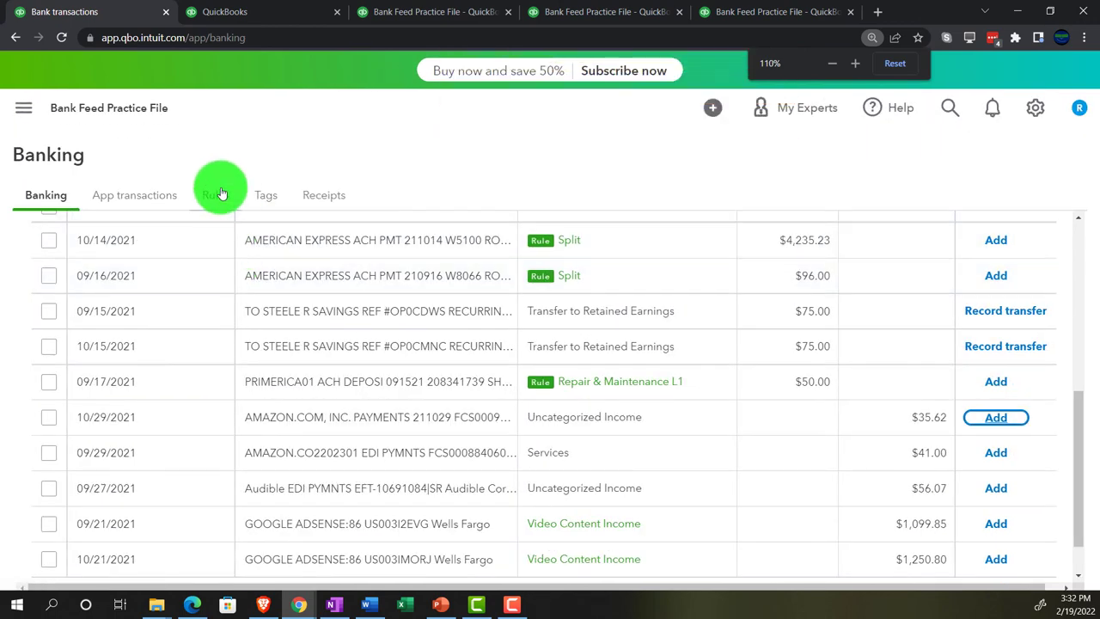
pyautogui.click(221, 194)
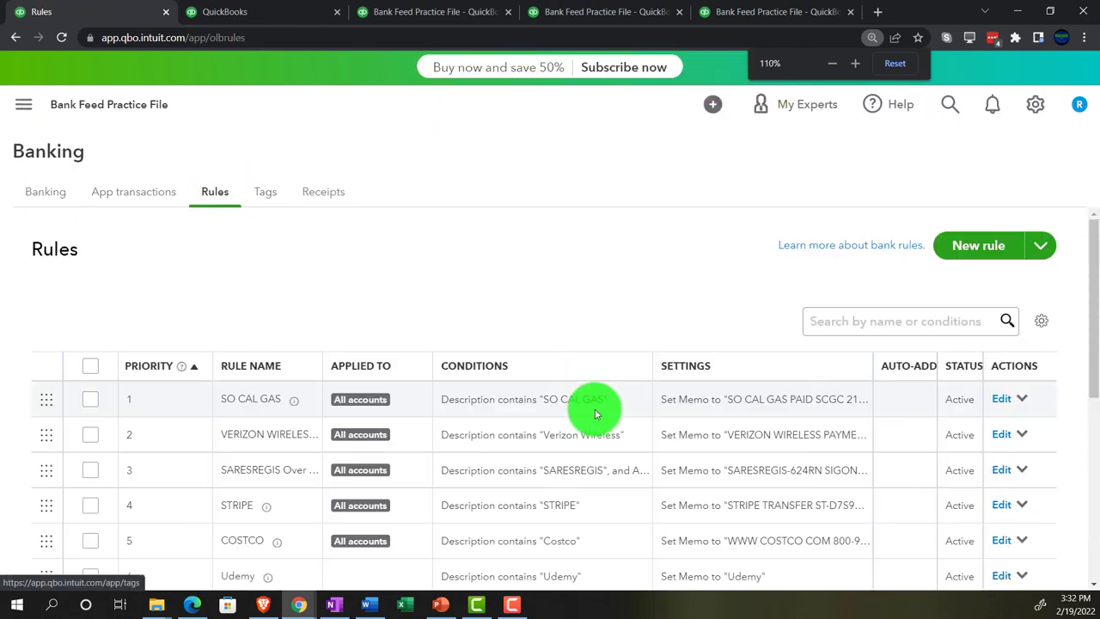
pyautogui.scroll(-2, 598, 413)
pyautogui.scroll(-5, 600, 415)
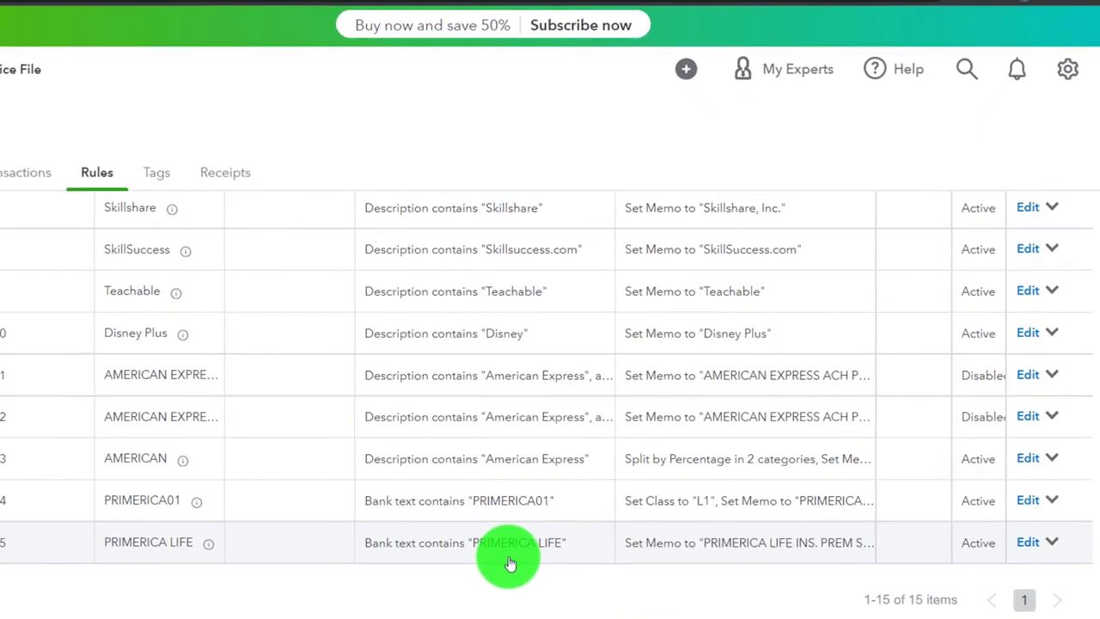
pyautogui.click(1026, 547)
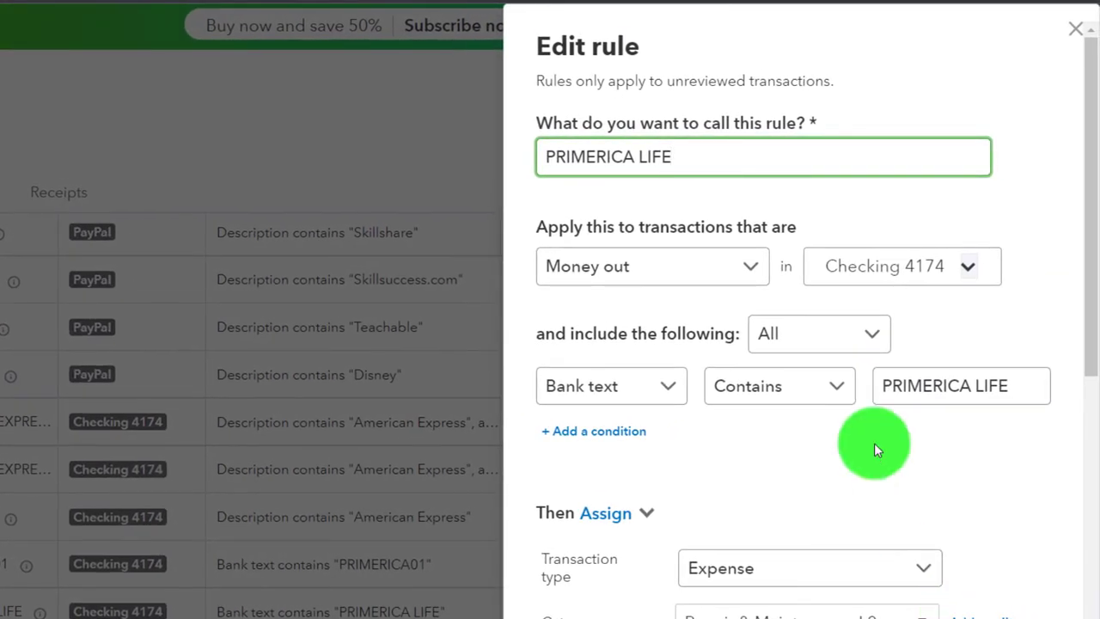
# Assign class L2 in the PRIMERICA LIFE rule and save the rule.
pyautogui.scroll(-3, 874, 442)
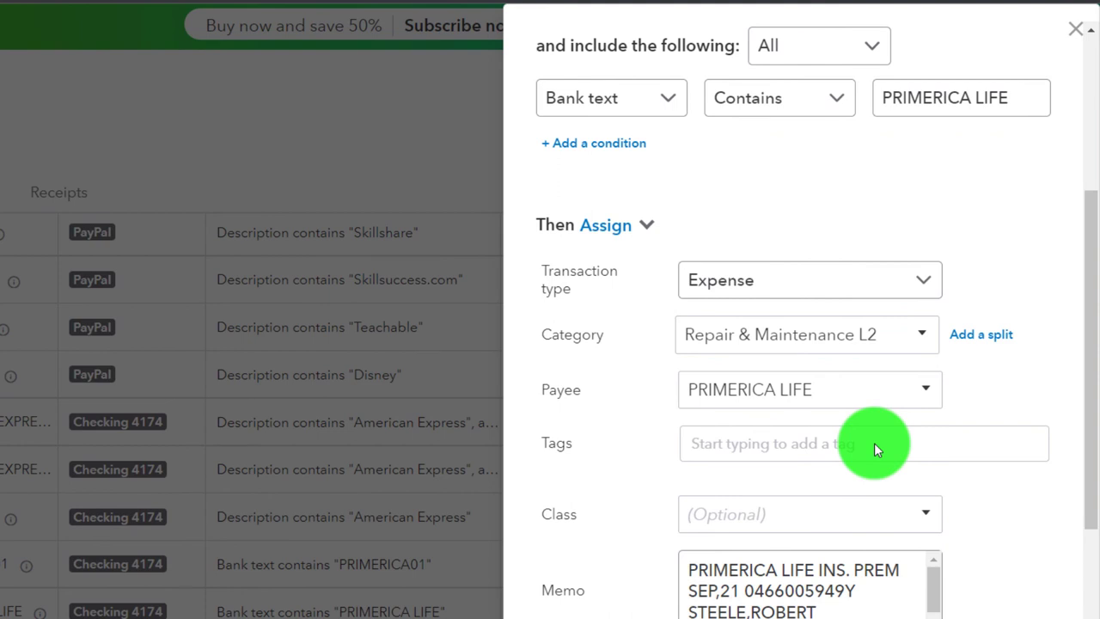
pyautogui.scroll(-2, 616, 507)
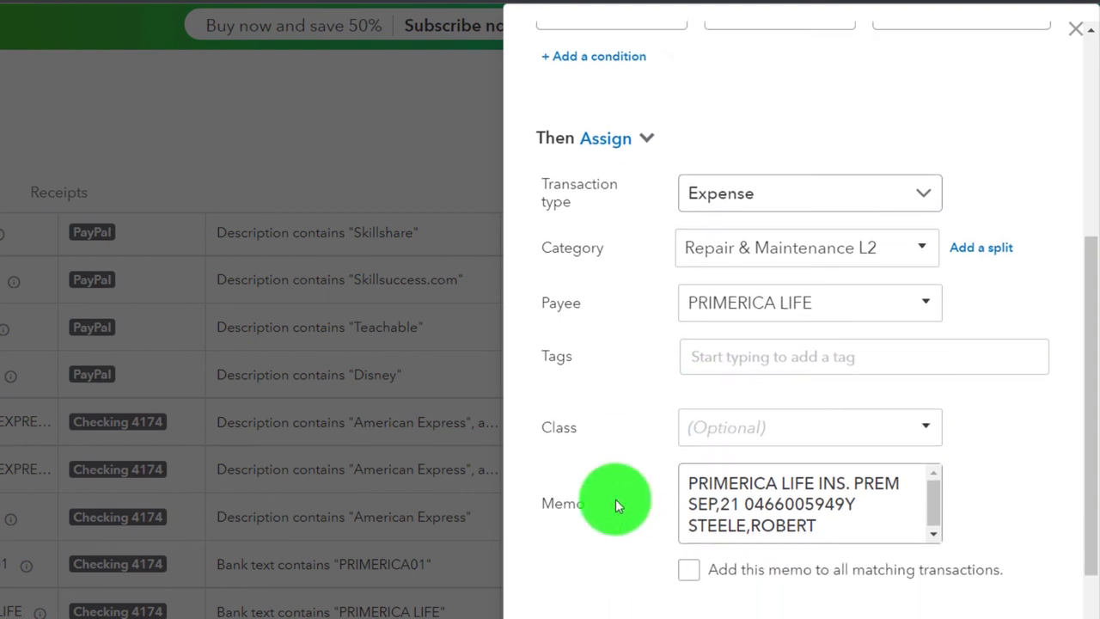
pyautogui.scroll(3, 616, 506)
pyautogui.scroll(3, 618, 509)
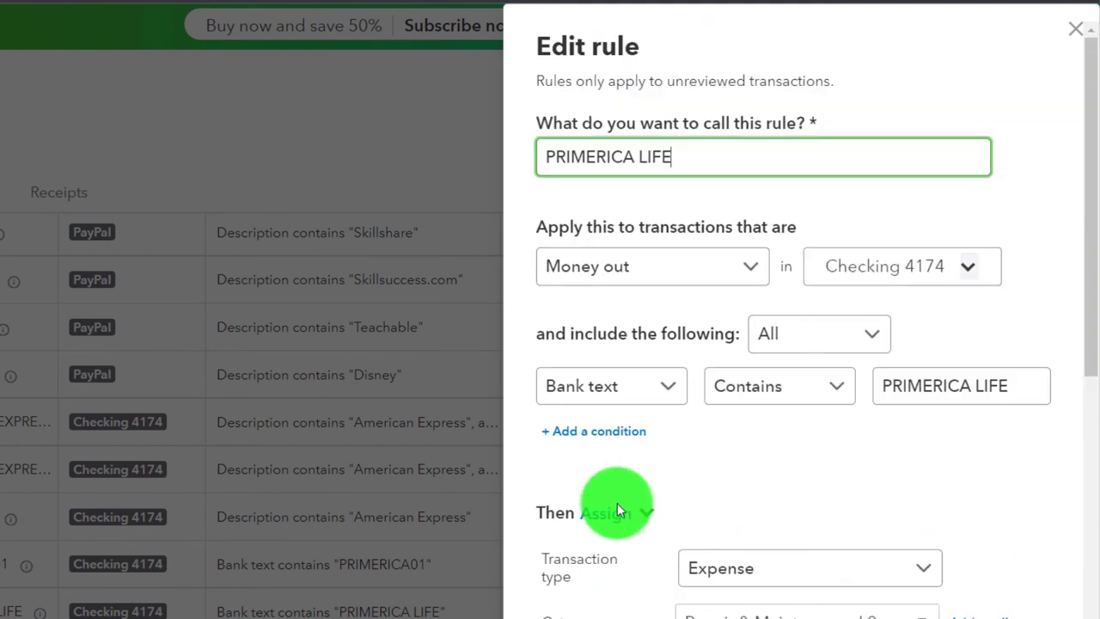
pyautogui.scroll(-3, 618, 509)
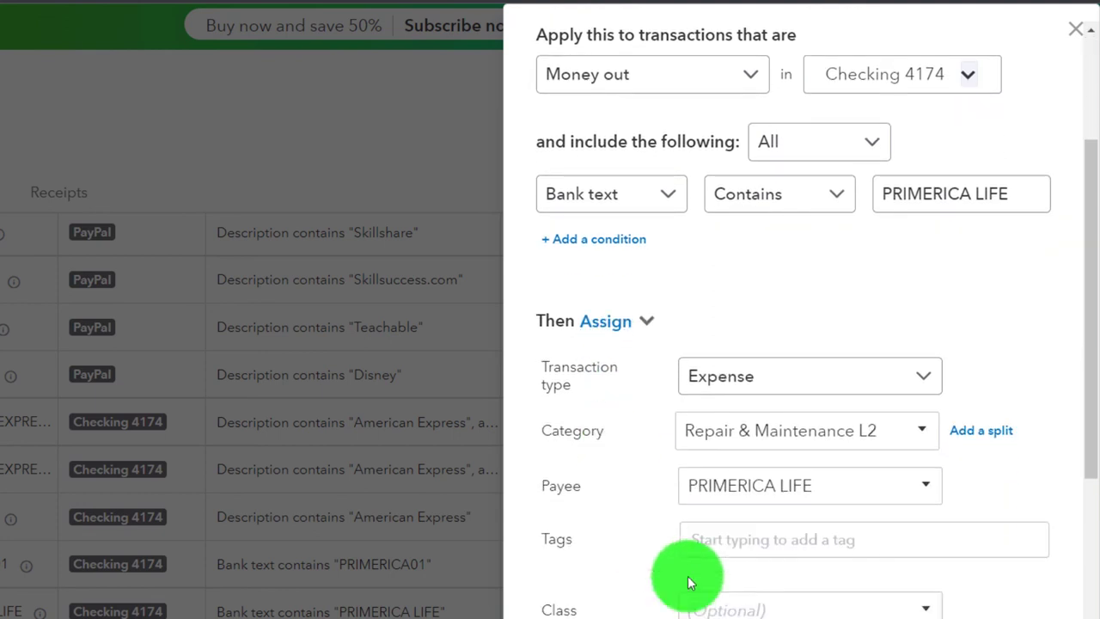
pyautogui.scroll(-2, 688, 576)
pyautogui.click(926, 509)
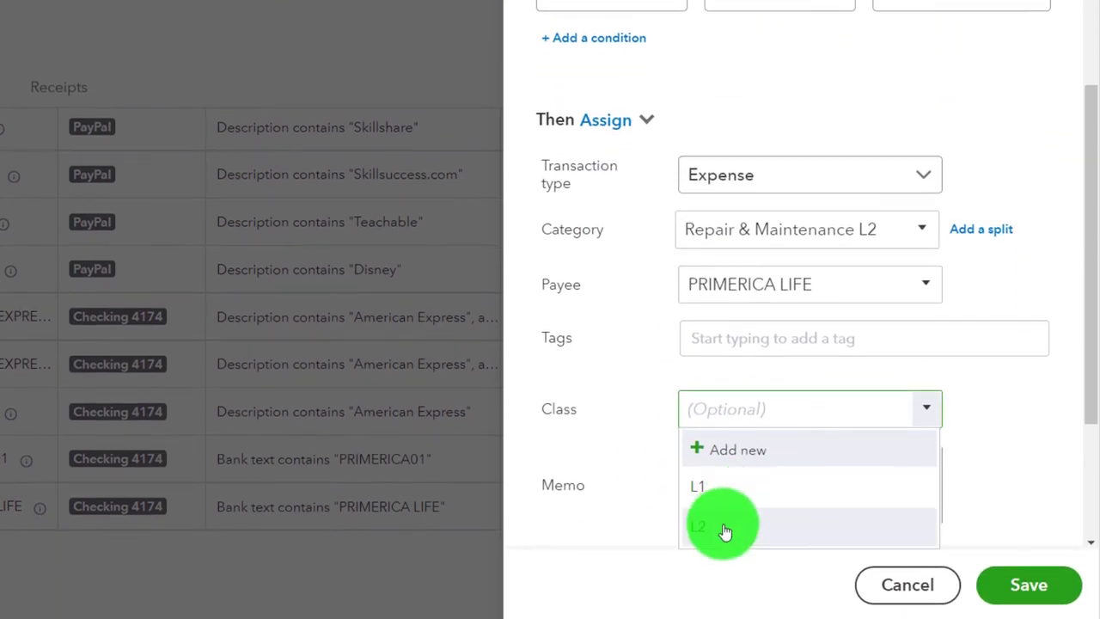
pyautogui.click(724, 527)
pyautogui.click(1035, 587)
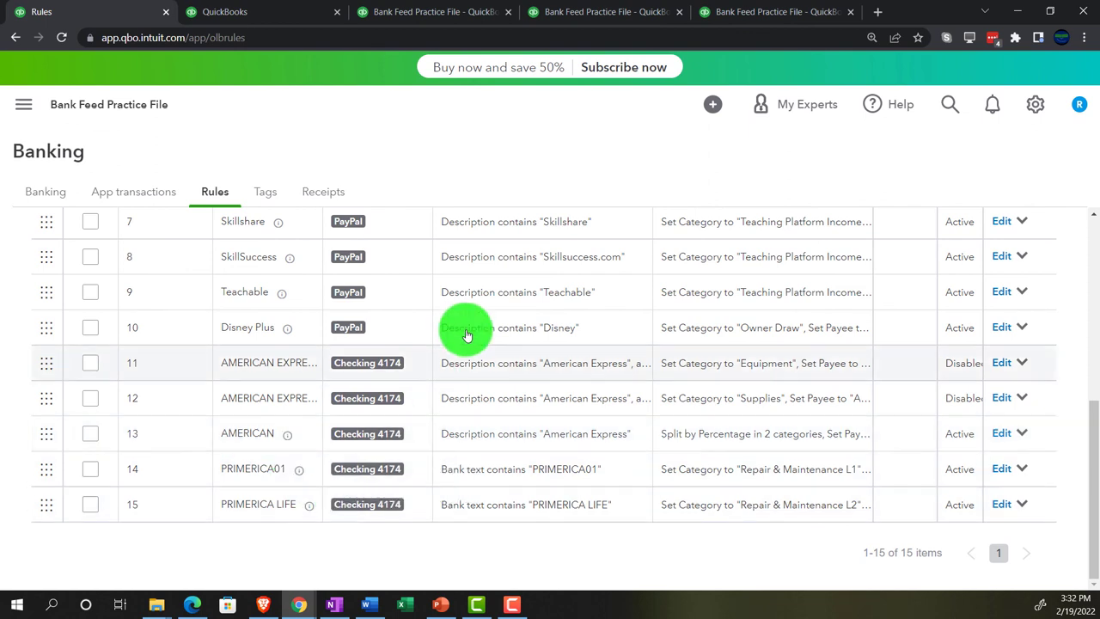
# Return to the Profit and Loss by Class report and open the transactions behind the Repair & Maintenance L2 amount with no class specified.
pyautogui.click(436, 12)
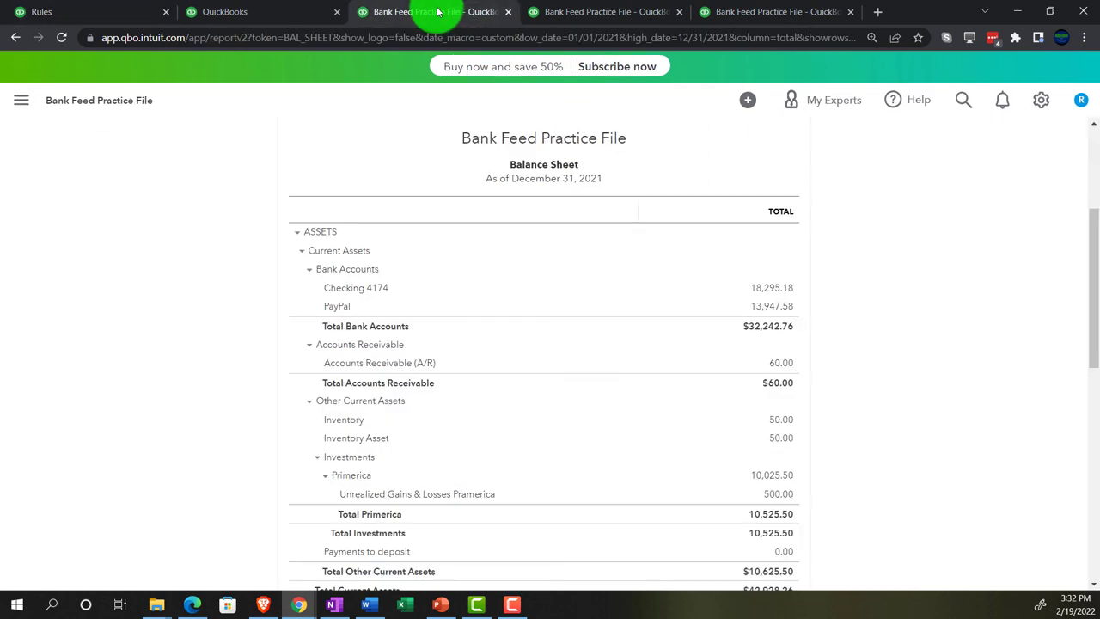
pyautogui.click(563, 14)
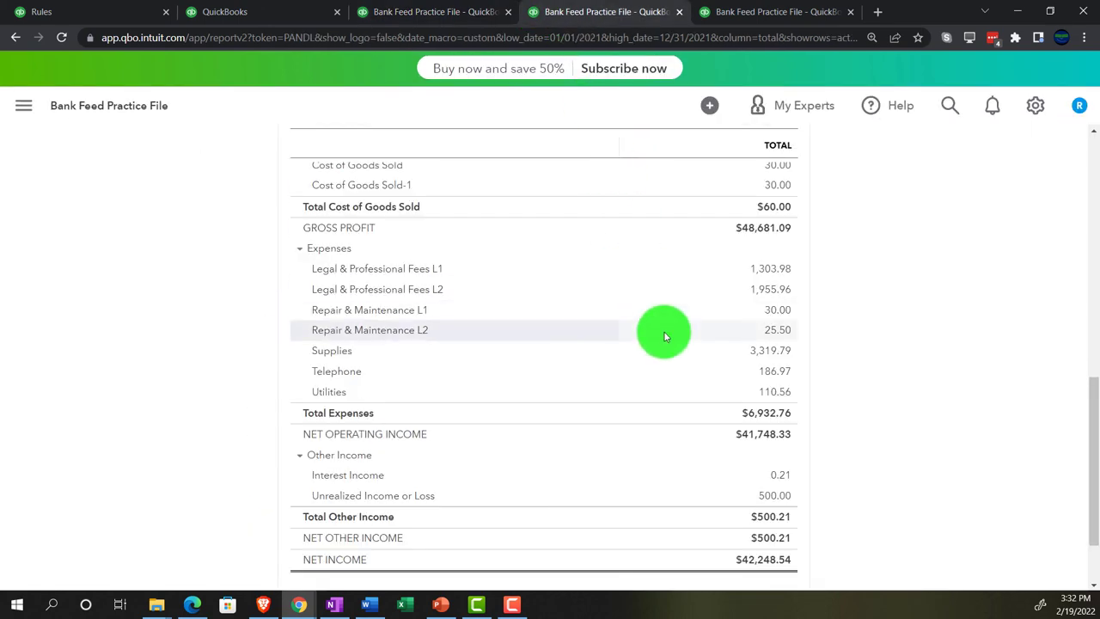
pyautogui.click(747, 18)
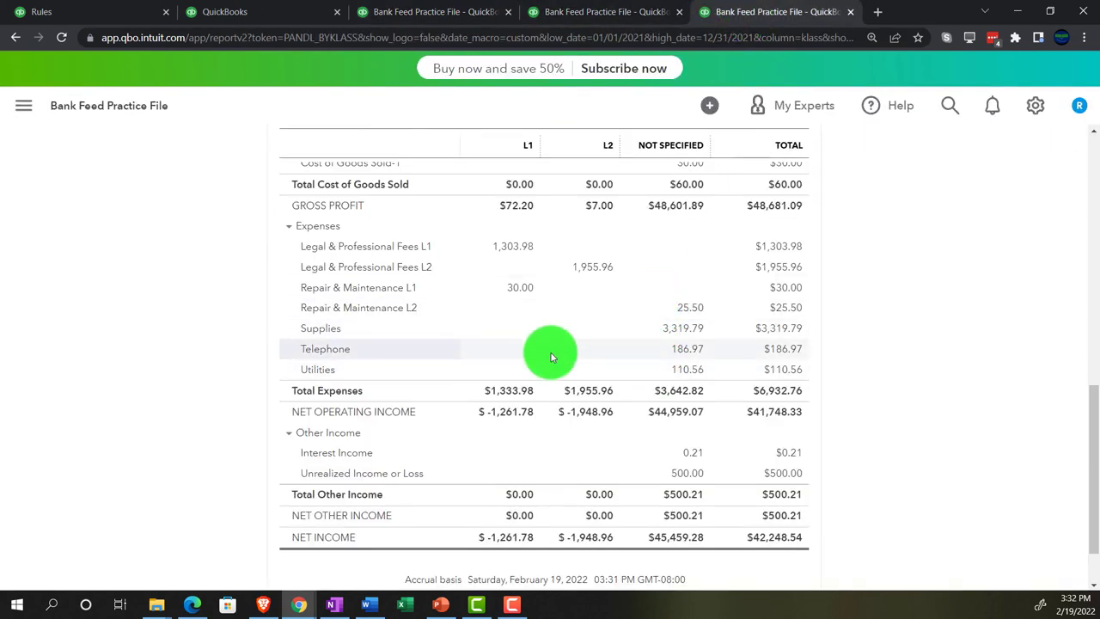
pyautogui.scroll(10, 550, 351)
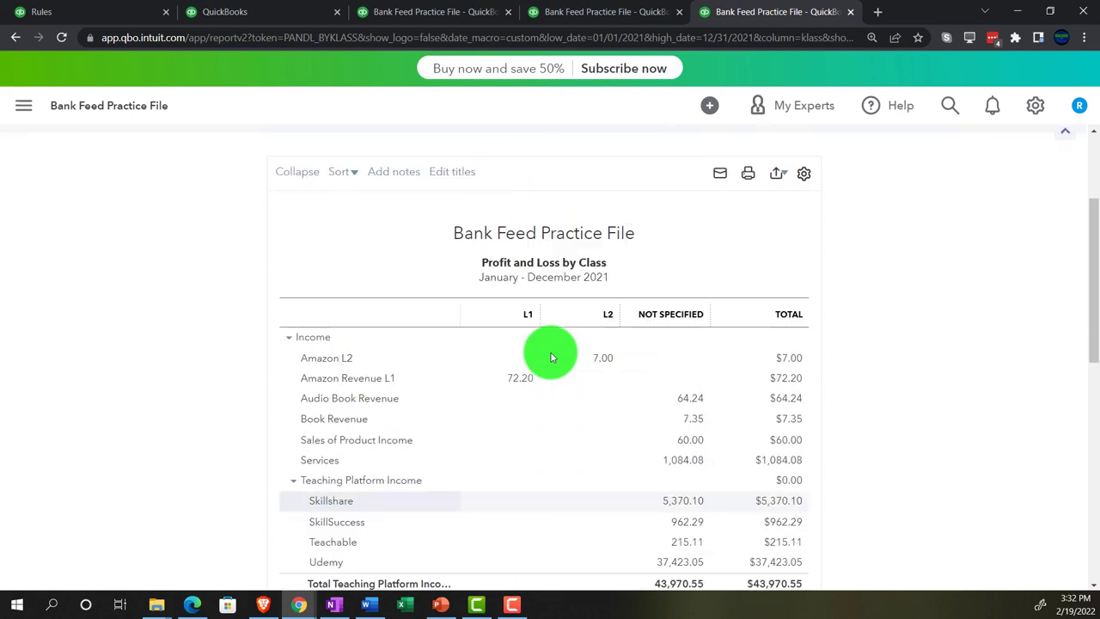
pyautogui.scroll(-2, 773, 369)
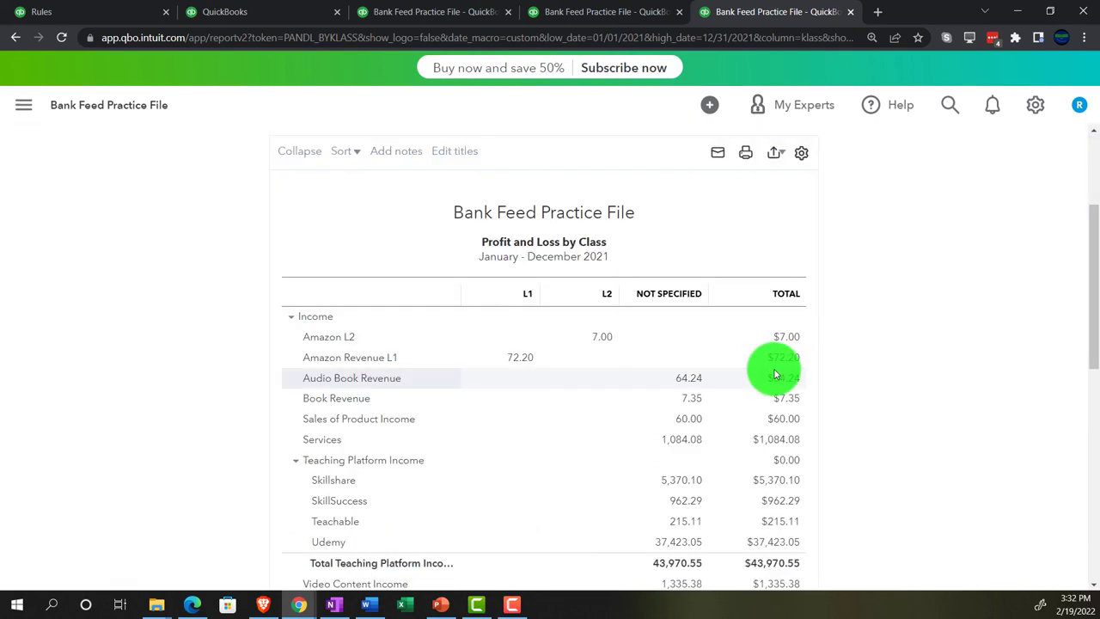
pyautogui.hotkey('ctrl', '+')
pyautogui.hotkey('ctrl', '+')
pyautogui.scroll(-5, 776, 373)
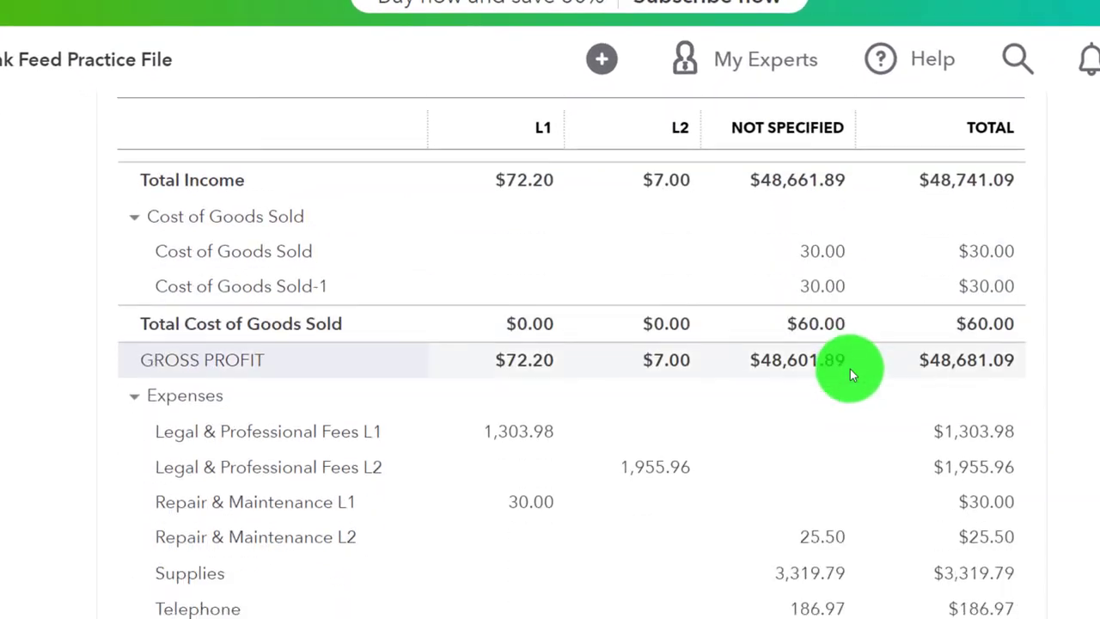
pyautogui.scroll(-1, 851, 372)
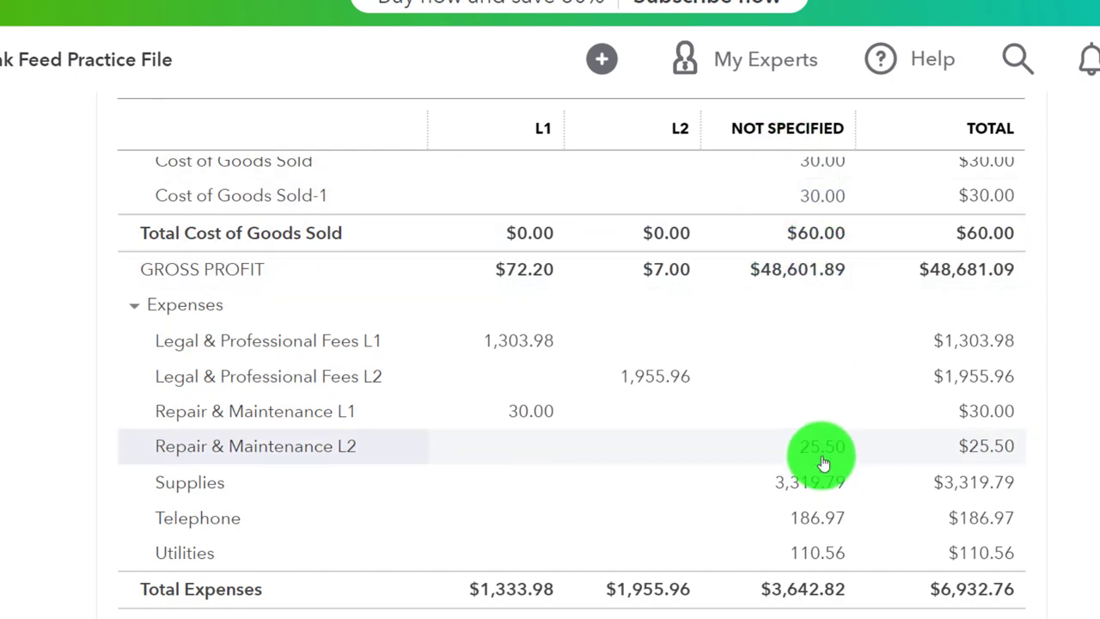
pyautogui.click(822, 449)
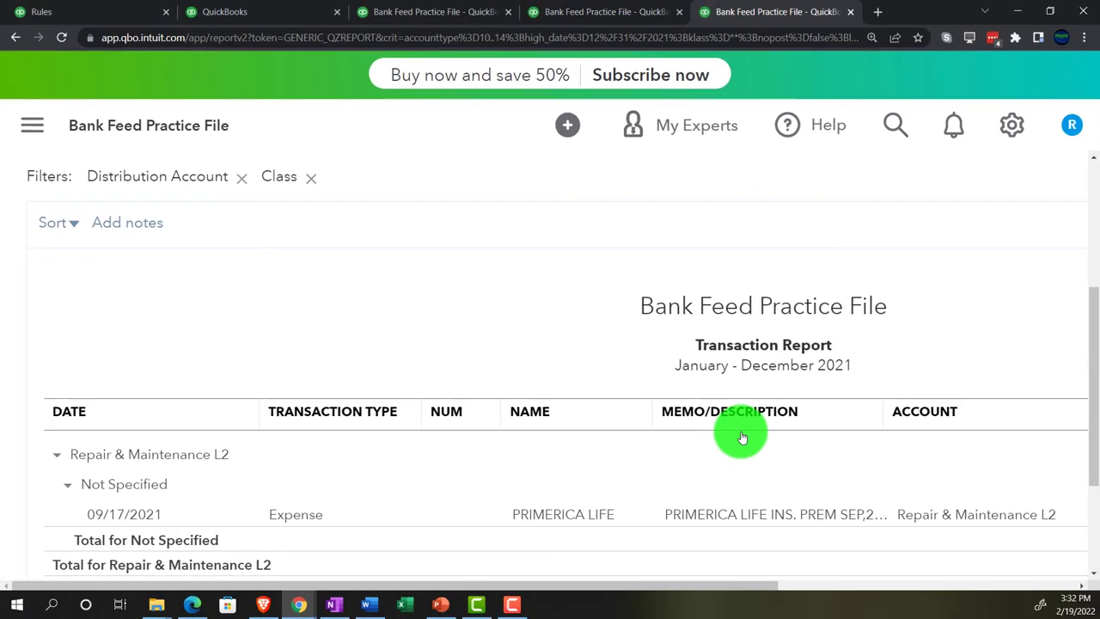
# Open the 09/17/2021 PRIMERICA LIFE expense, set the class of its Repair & Maintenance L2 line to L2, and save and close it.
pyautogui.scroll(-1, 740, 434)
pyautogui.hotkey('ctrl', '-')
pyautogui.hotkey('ctrl', '-')
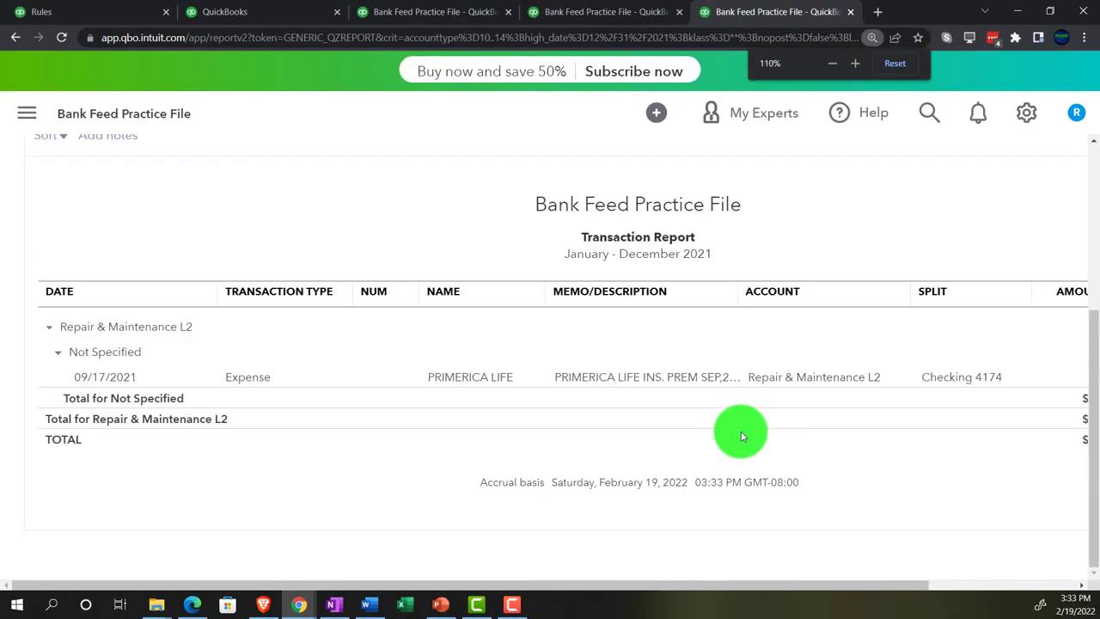
pyautogui.click(963, 410)
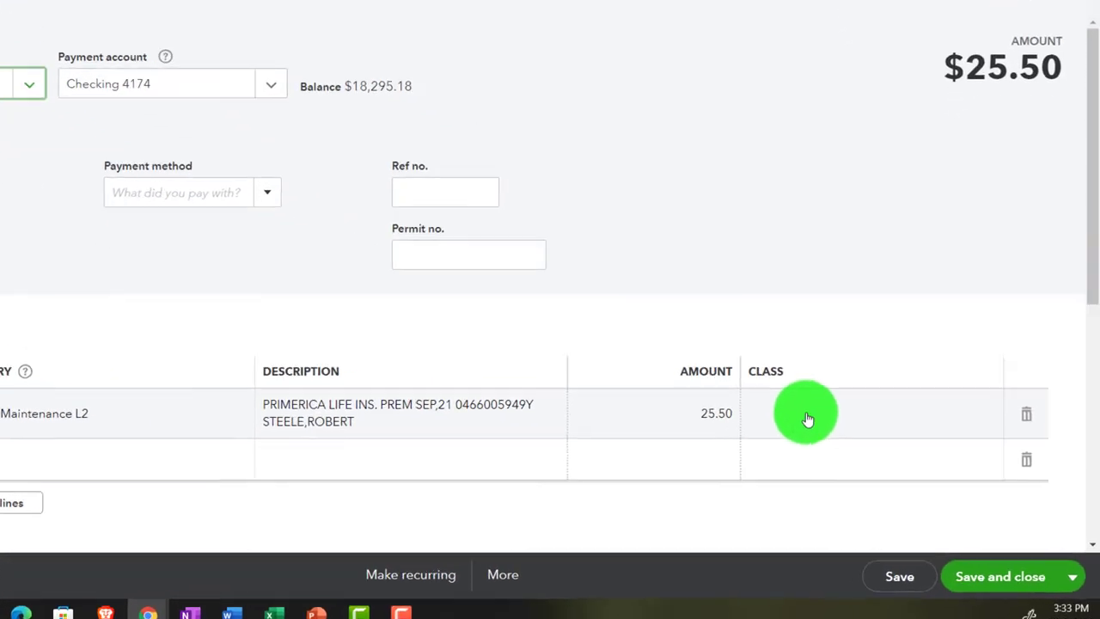
pyautogui.click(847, 436)
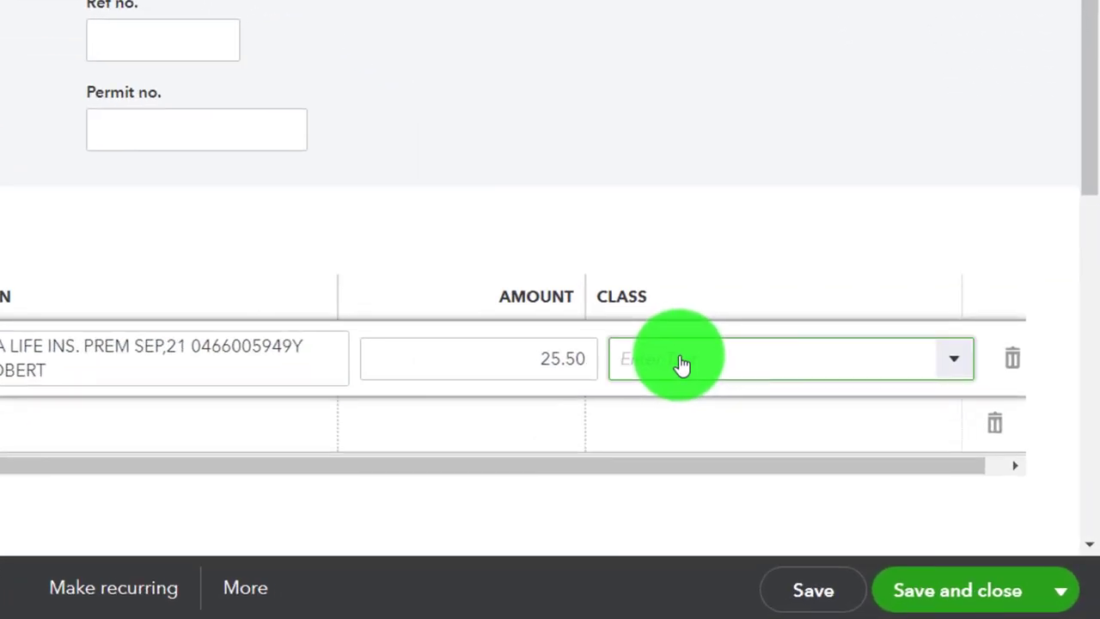
pyautogui.write('l')
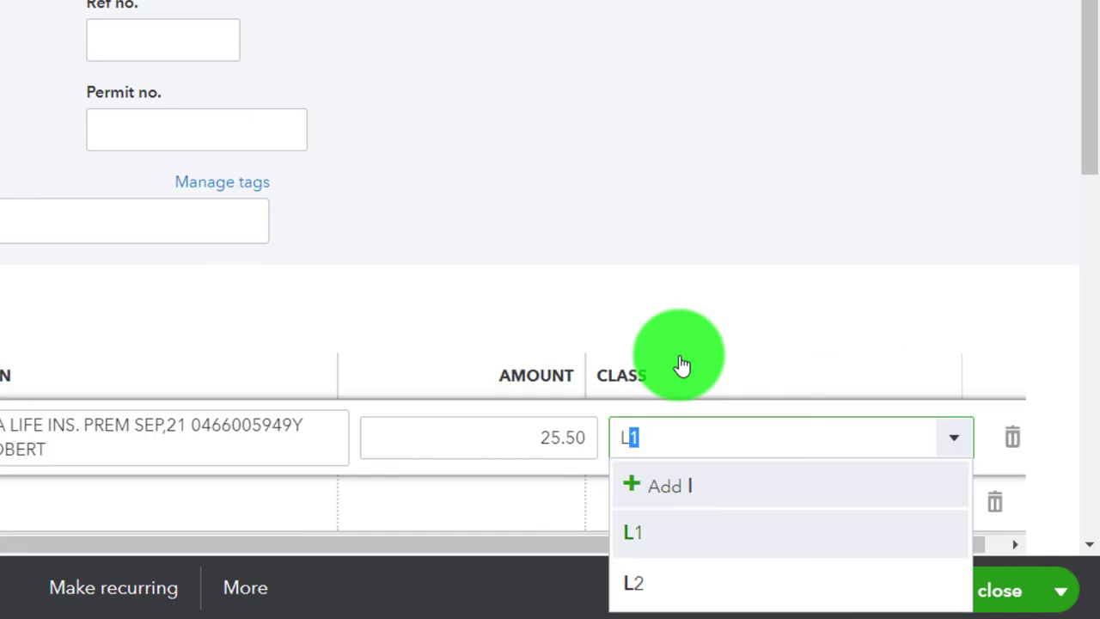
pyautogui.press('Down')
pyautogui.press('Tab')
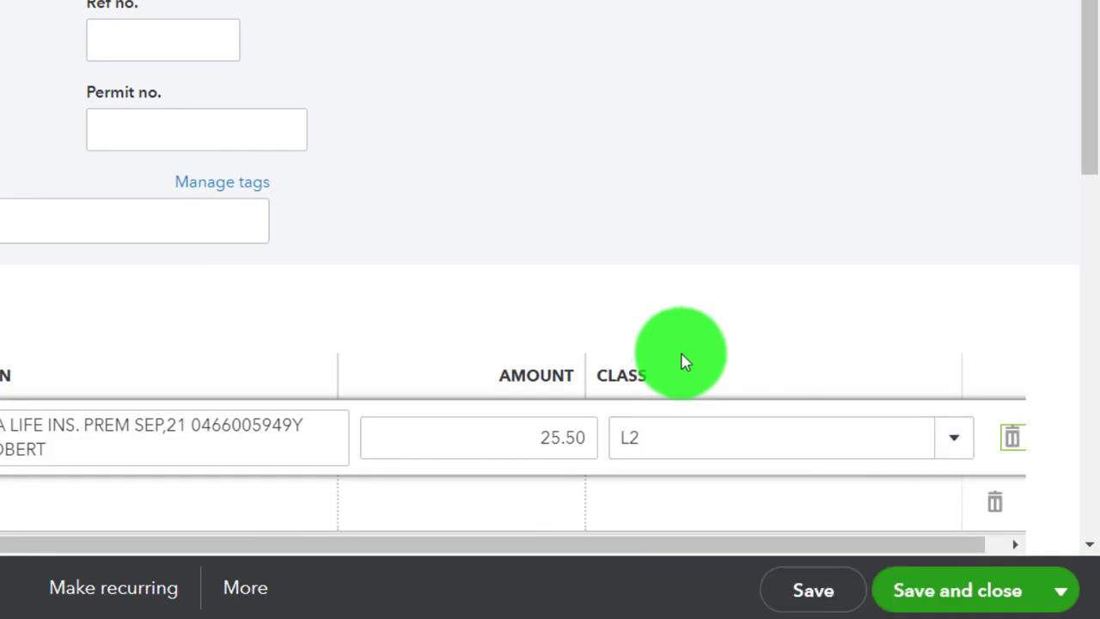
pyautogui.click(918, 592)
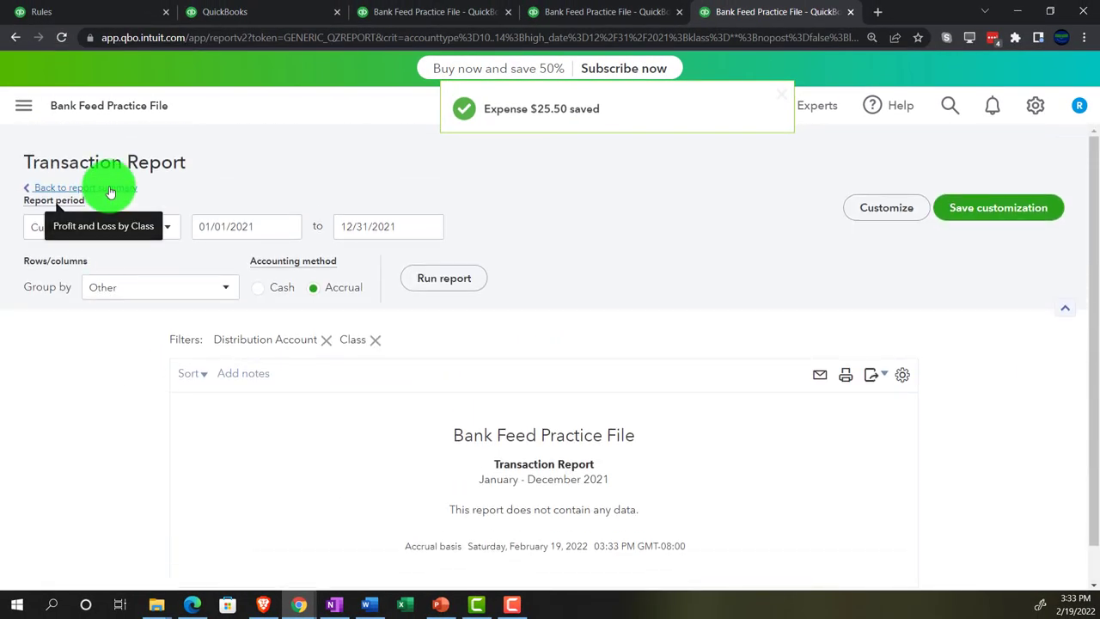
# Return to the Profit and Loss by Class report and review the expenses and net income in the L1 and L2 columns.
pyautogui.click(110, 190)
pyautogui.scroll(-10, 206, 369)
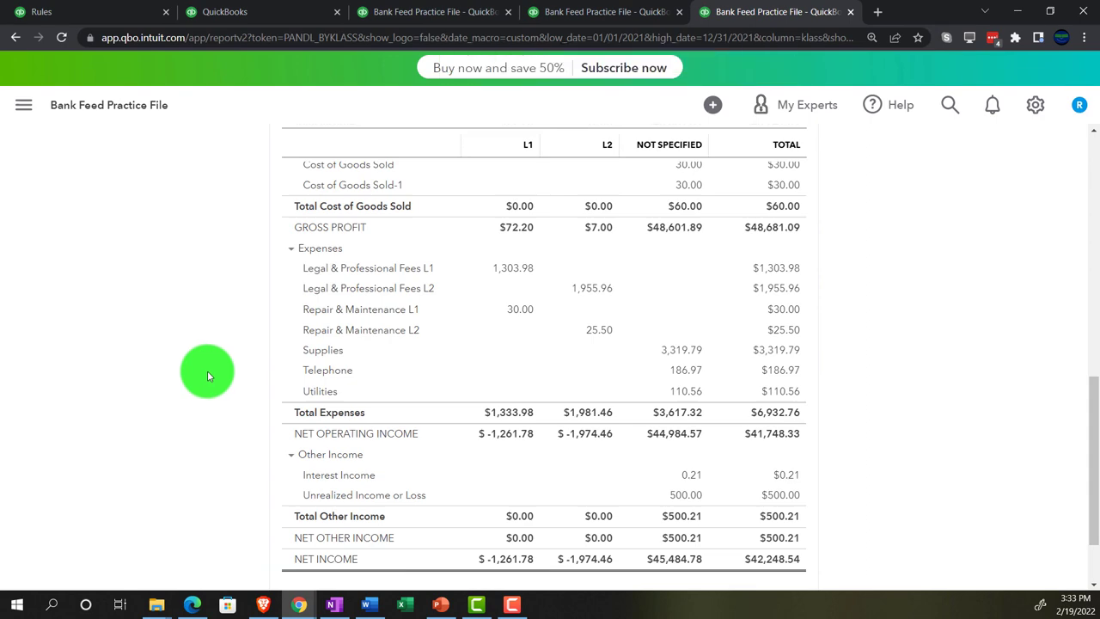
pyautogui.hotkey('ctrl', '+')
pyautogui.hotkey('ctrl', '+')
pyautogui.hotkey('ctrl', '+')
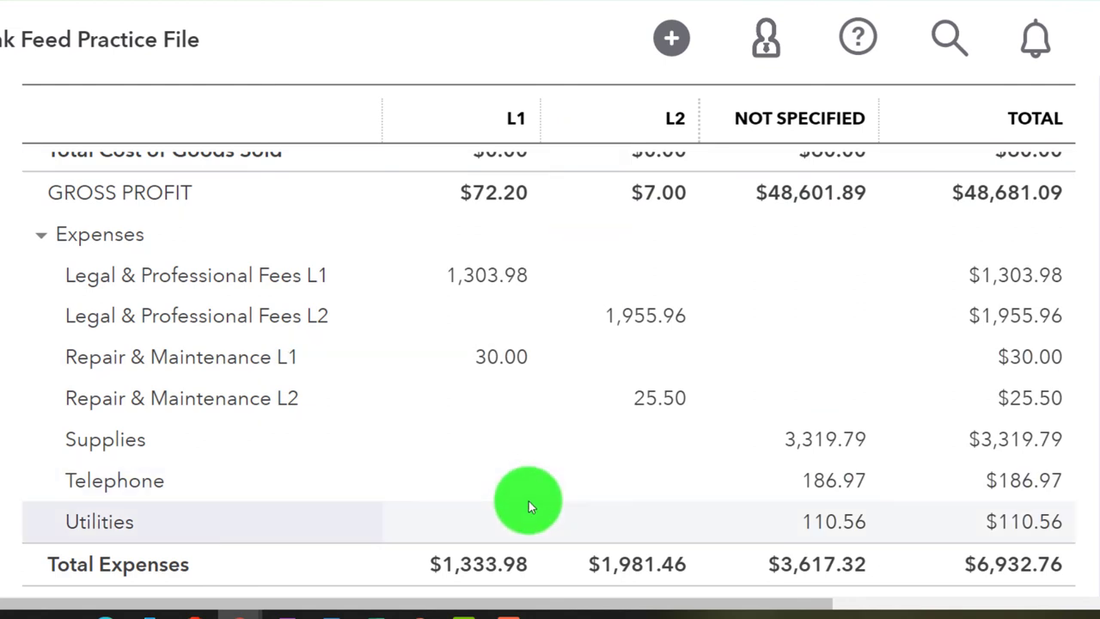
pyautogui.scroll(-7, 547, 508)
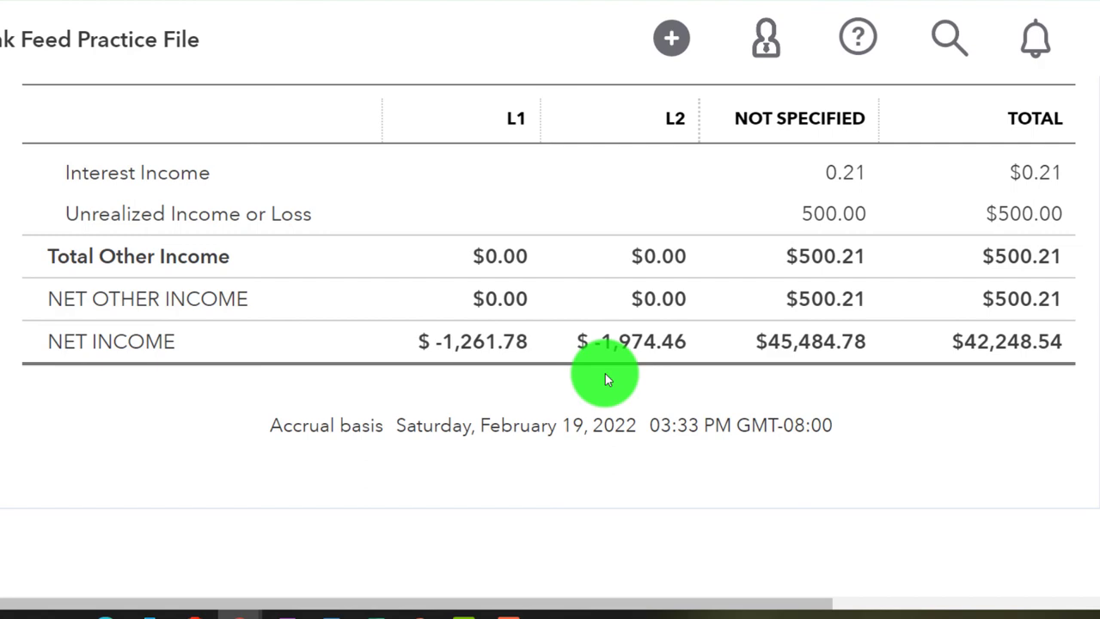
pyautogui.scroll(3, 605, 376)
pyautogui.scroll(3, 605, 378)
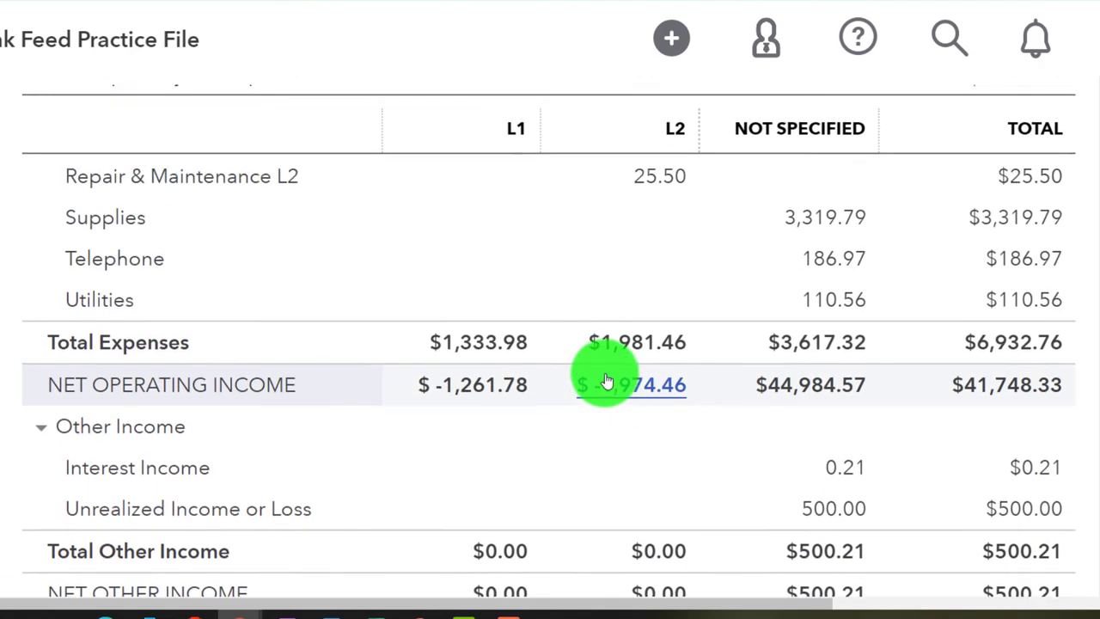